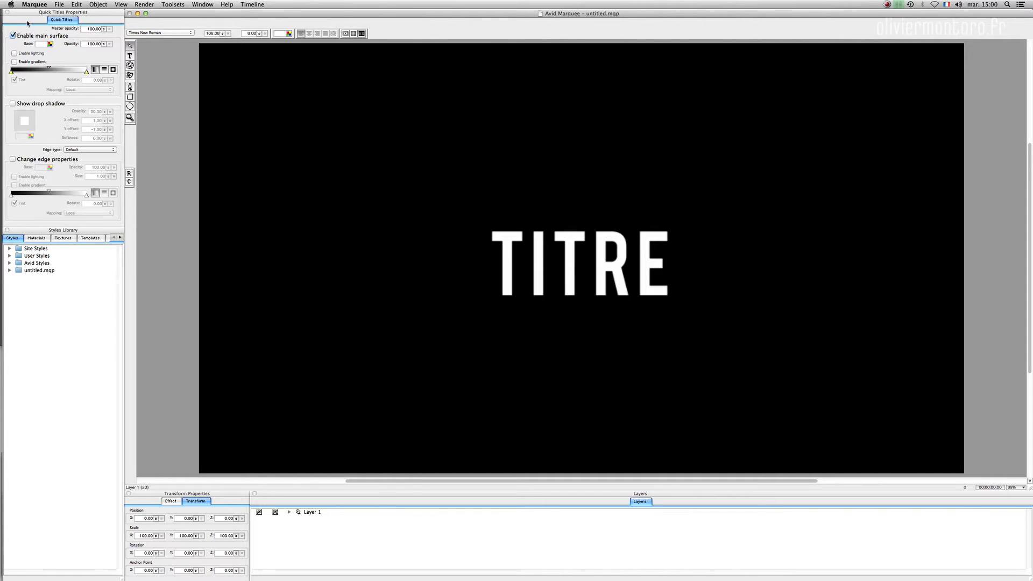
Quit Avid Marquee and, back in Media Composer, create a new title using the Avid Title Tool
{"action": "left_click", "coordinate": [33, 5]}
{"action": "left_click", "coordinate": [49, 75]}
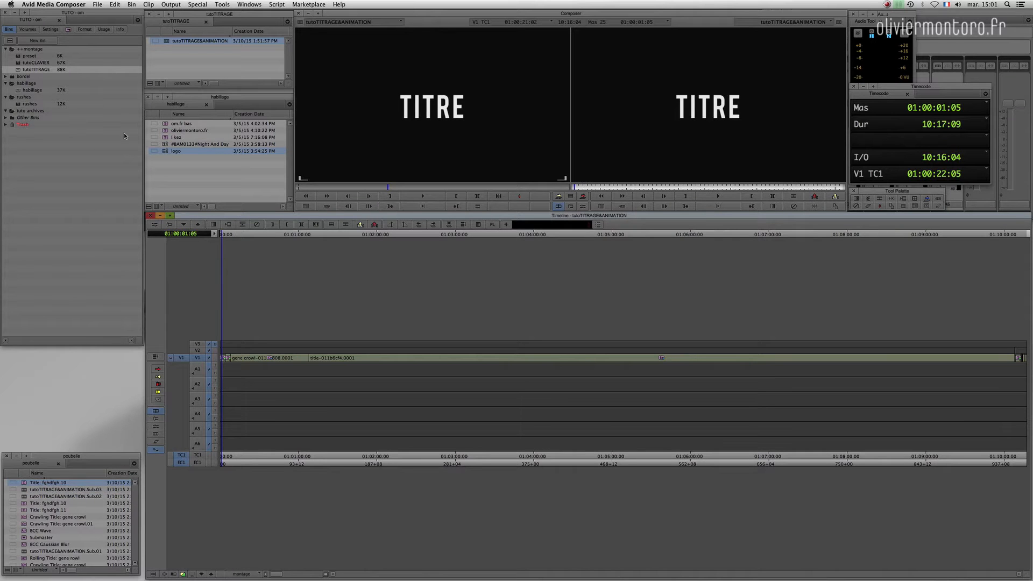
{"action": "left_click", "coordinate": [168, 5]}
{"action": "mouse_move", "coordinate": [205, 3]}
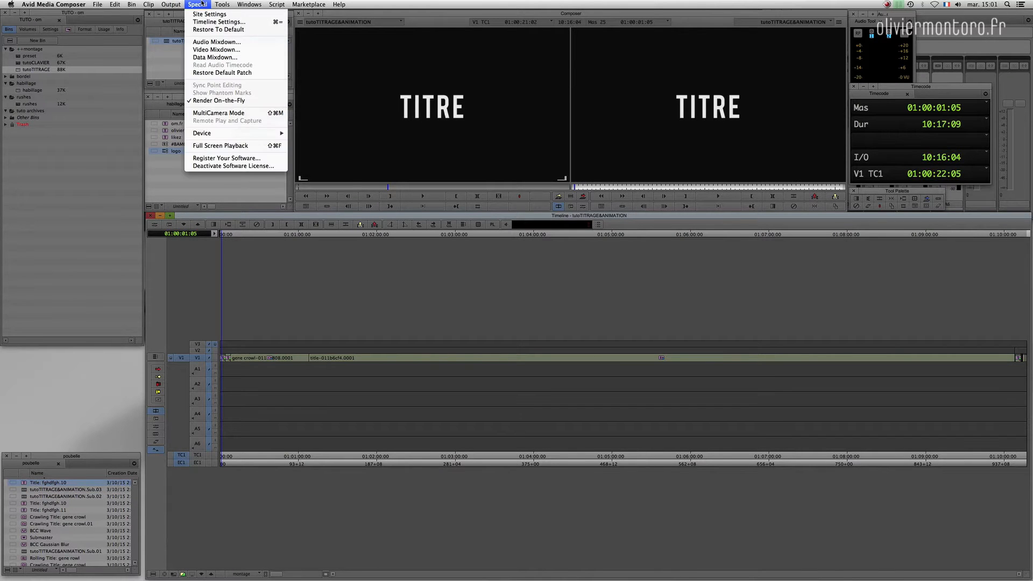
{"action": "mouse_move", "coordinate": [148, 5]}
{"action": "left_click", "coordinate": [163, 45]}
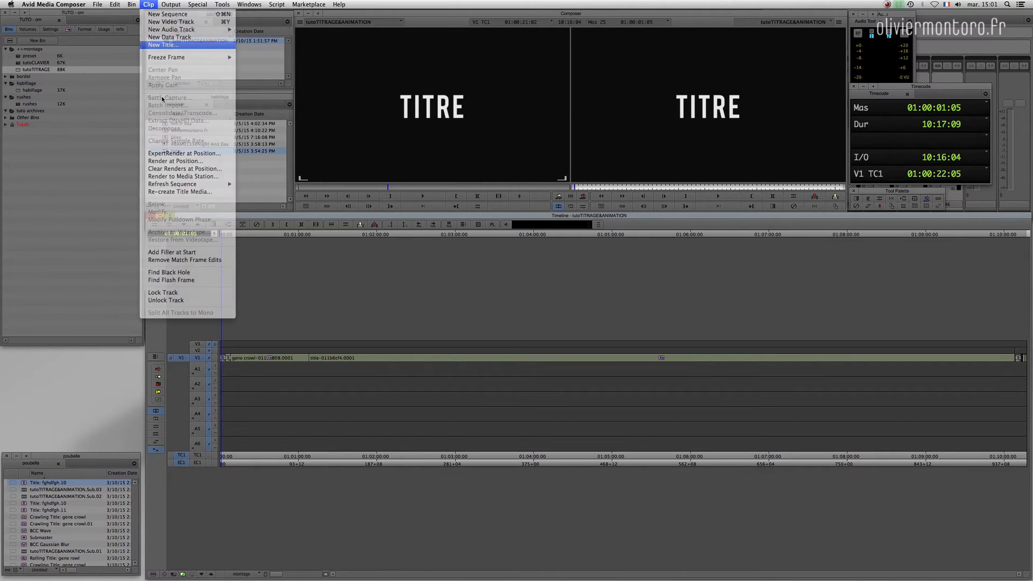
{"action": "left_click", "coordinate": [543, 301]}
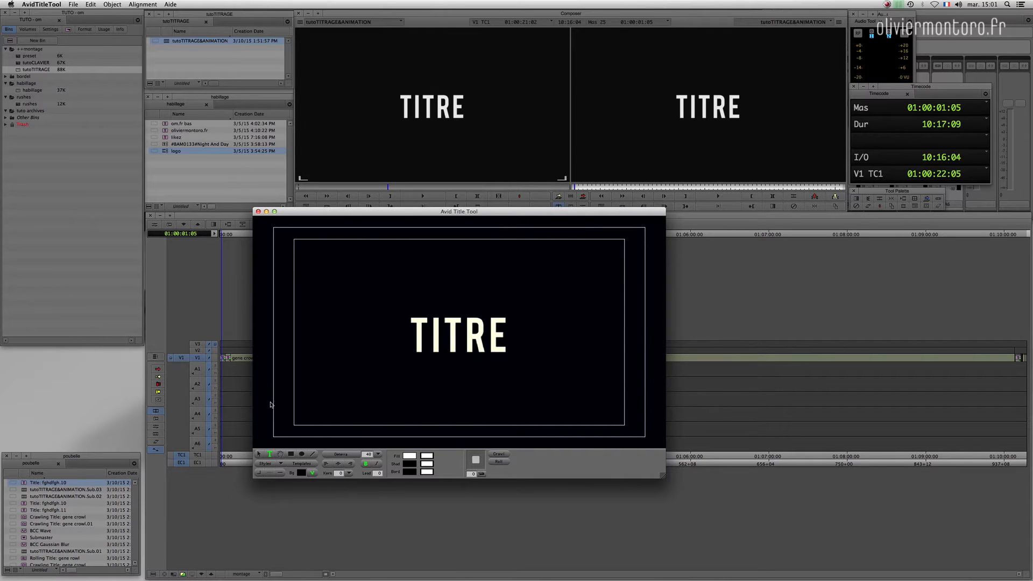
{"action": "left_click_drag", "start_coordinate": [298, 214], "coordinate": [271, 195]}
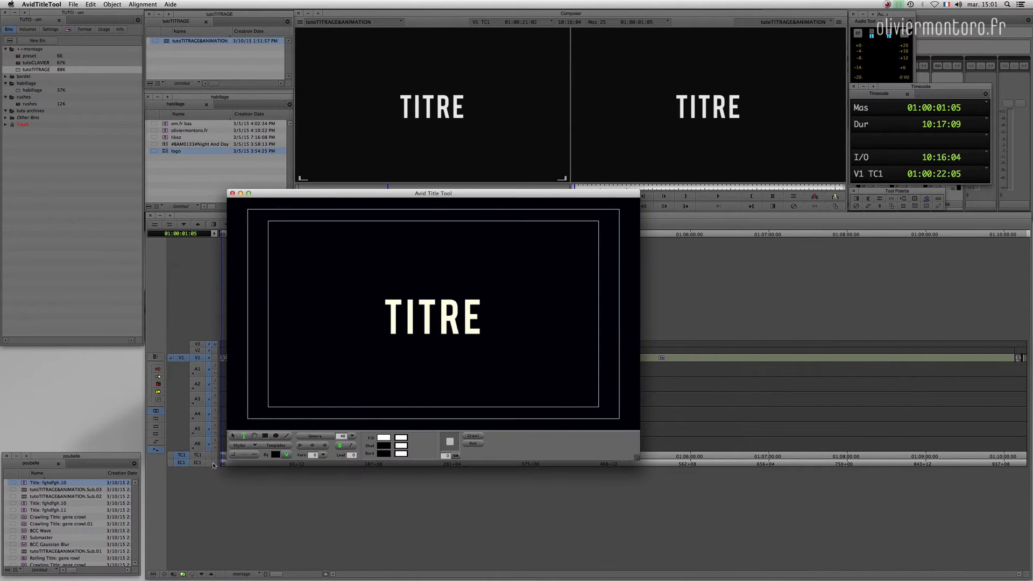
Add the text "TUTO TITRAGE" to the title canvas and place it above the background word TITRE
{"action": "left_click", "coordinate": [233, 436]}
{"action": "left_click", "coordinate": [329, 436]}
{"action": "left_click", "coordinate": [327, 437]}
{"action": "left_click", "coordinate": [244, 436]}
{"action": "type", "text": "TUTO TITRAGE"}
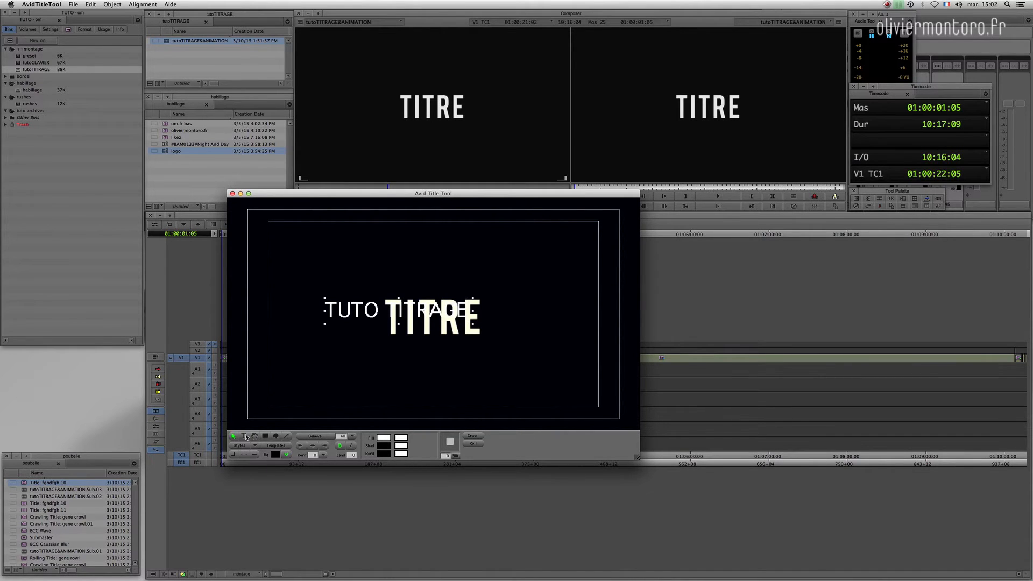
{"action": "left_click_drag", "start_coordinate": [381, 313], "coordinate": [420, 279]}
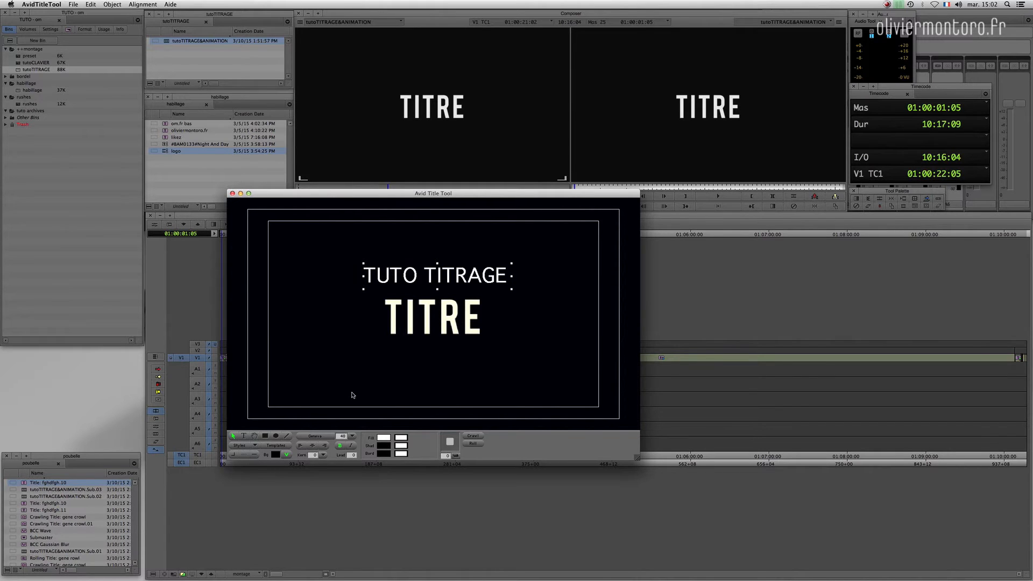
Change the font of the "TUTO TITRAGE" text to Bebas
{"action": "left_click", "coordinate": [325, 438]}
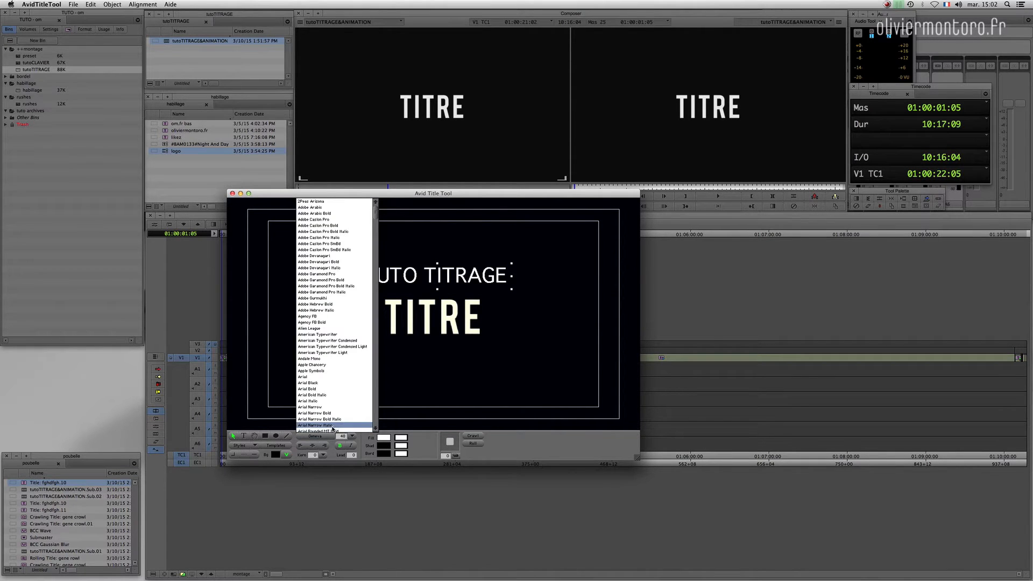
{"action": "left_click_drag", "start_coordinate": [378, 215], "coordinate": [379, 247]}
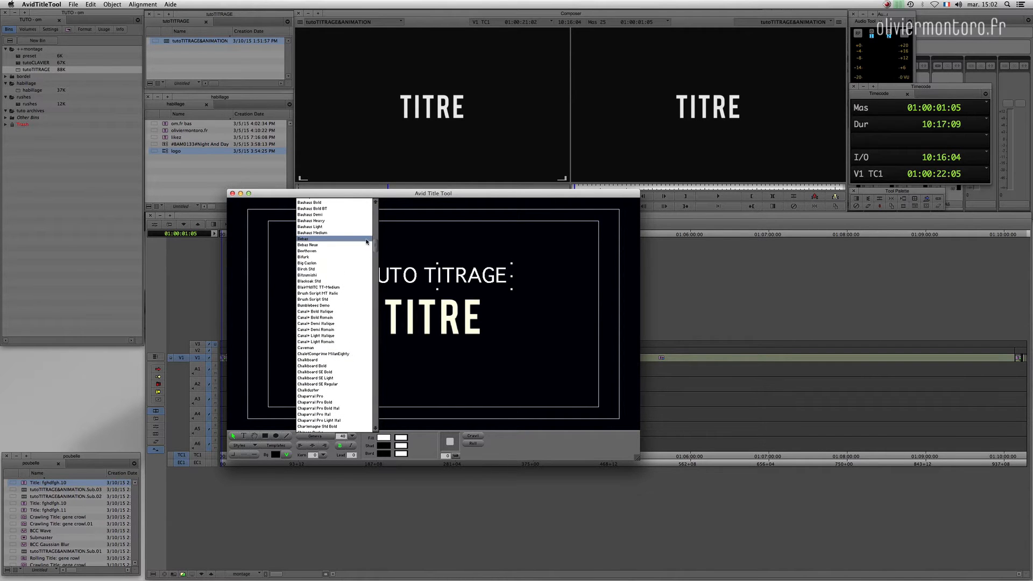
{"action": "left_click", "coordinate": [366, 241]}
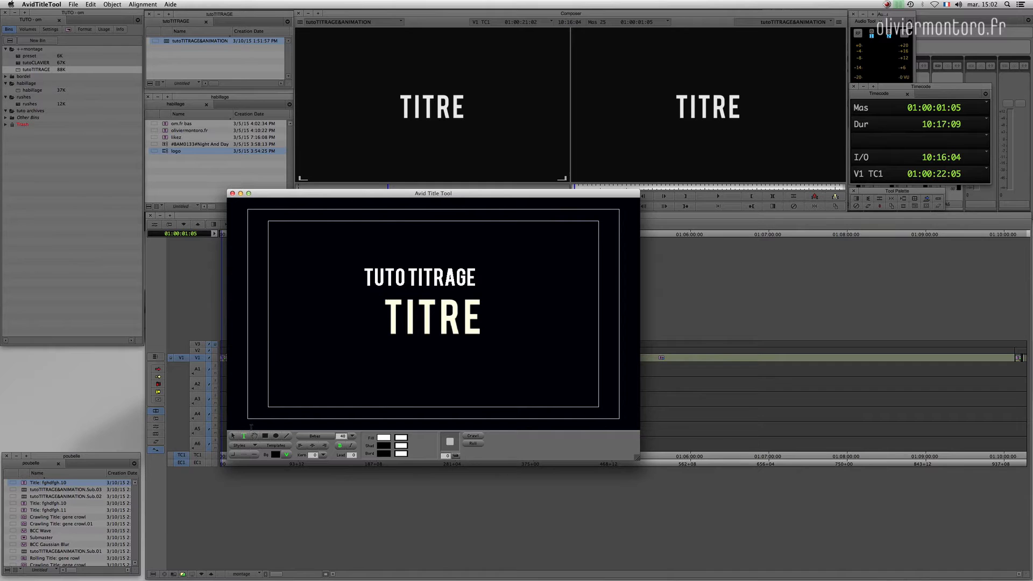
{"action": "left_click", "coordinate": [233, 436]}
{"action": "left_click_drag", "start_coordinate": [286, 195], "coordinate": [287, 197]}
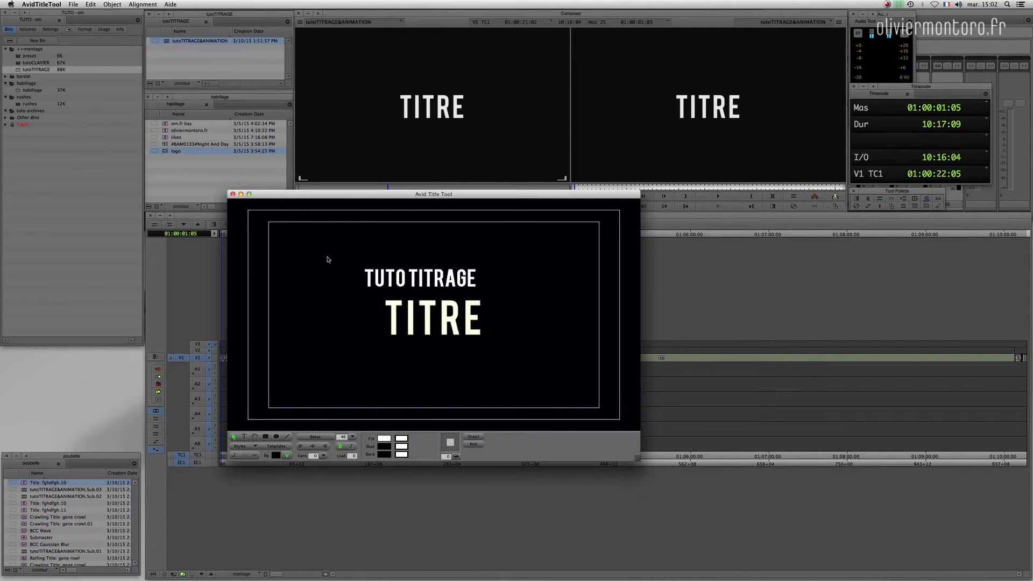
Center the "TUTO TITRAGE" text in the frame both horizontally and vertically
{"action": "left_click_drag", "start_coordinate": [384, 280], "coordinate": [415, 279]}
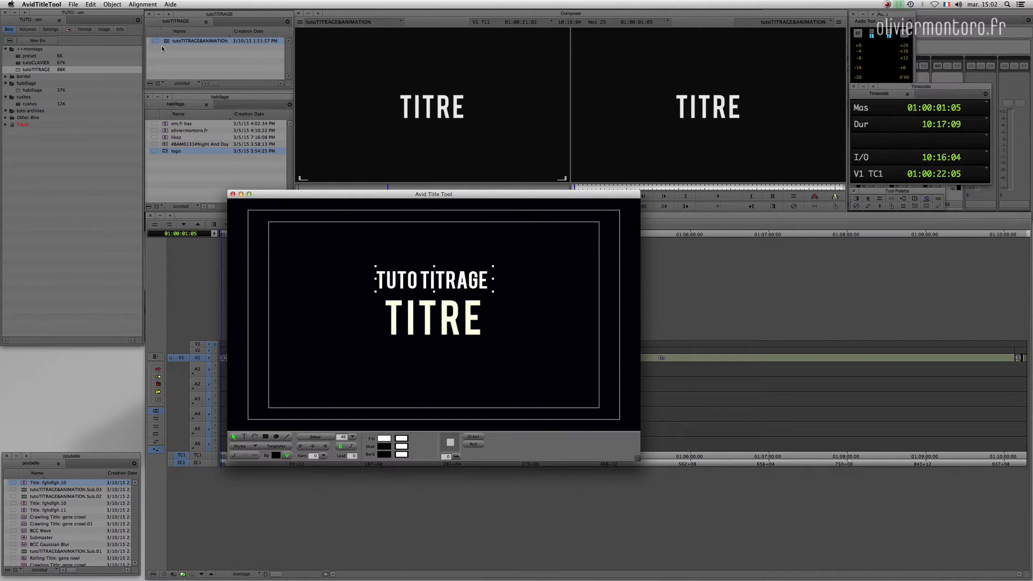
{"action": "left_click", "coordinate": [142, 4]}
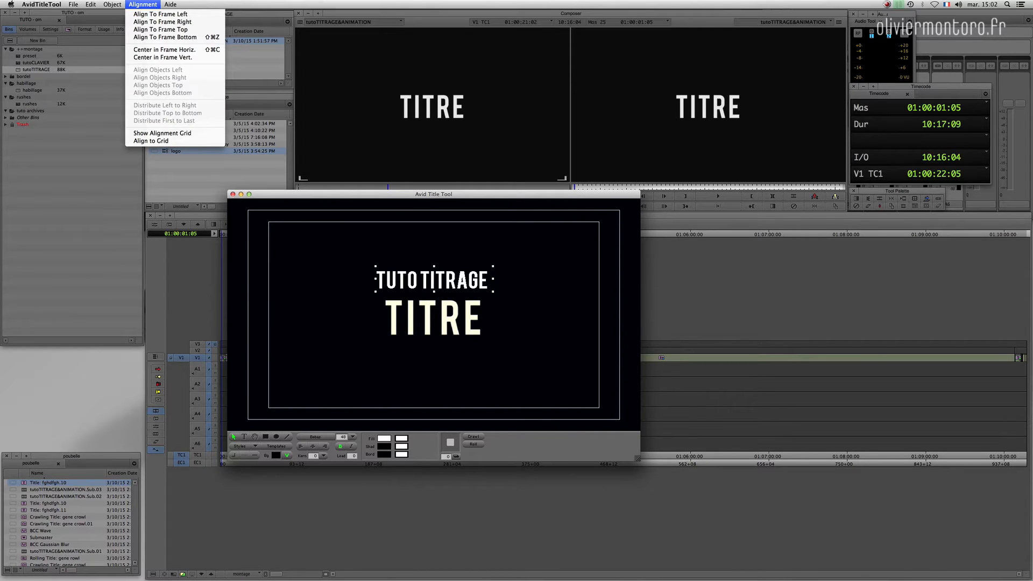
{"action": "left_click", "coordinate": [161, 49]}
{"action": "left_click", "coordinate": [143, 4]}
{"action": "left_click", "coordinate": [165, 59]}
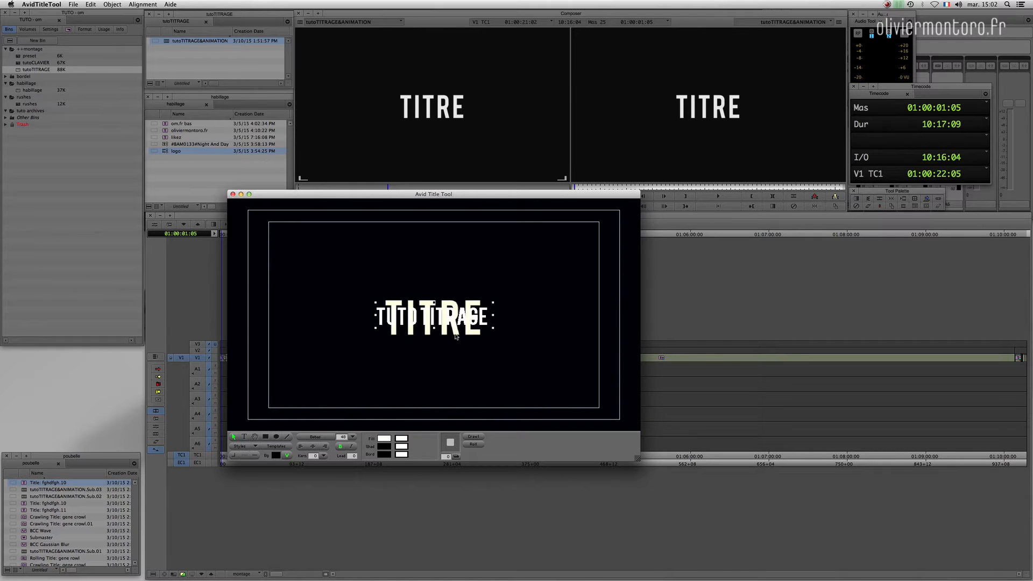
Close the title and save it under the name "t" in the poubelle bin
{"action": "left_click", "coordinate": [233, 194]}
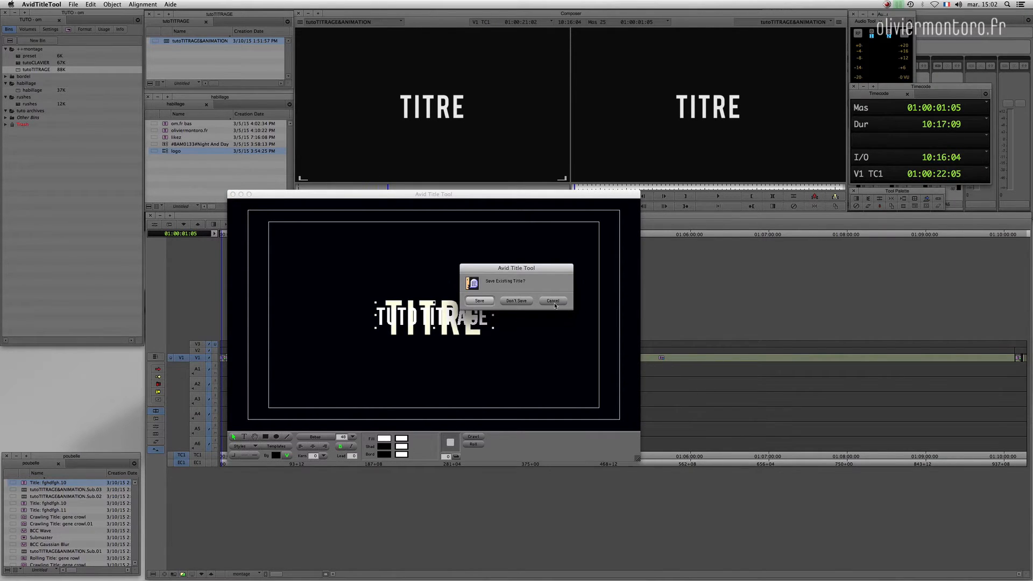
{"action": "key", "text": "Return"}
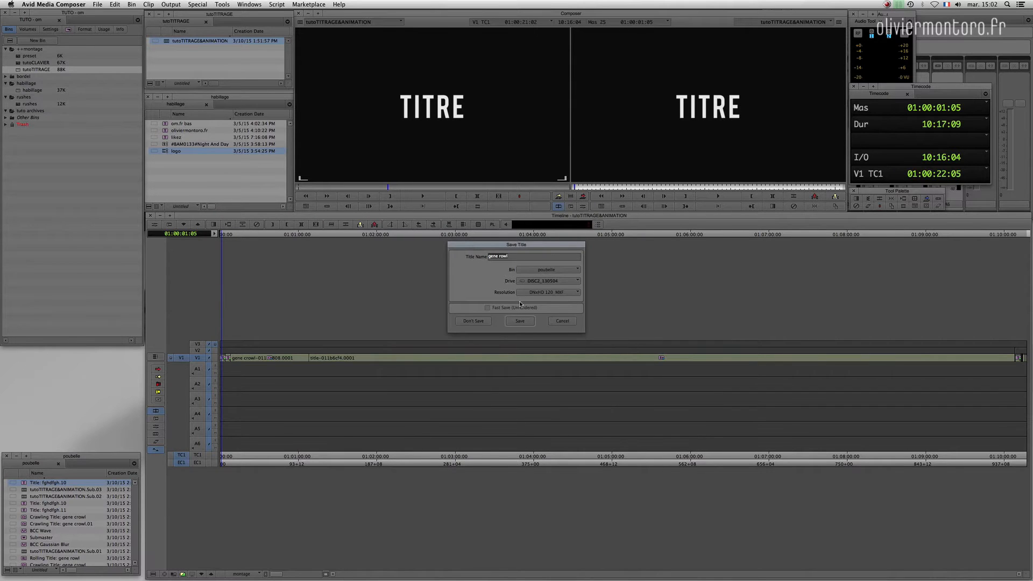
{"action": "key", "text": "BackSpace"}
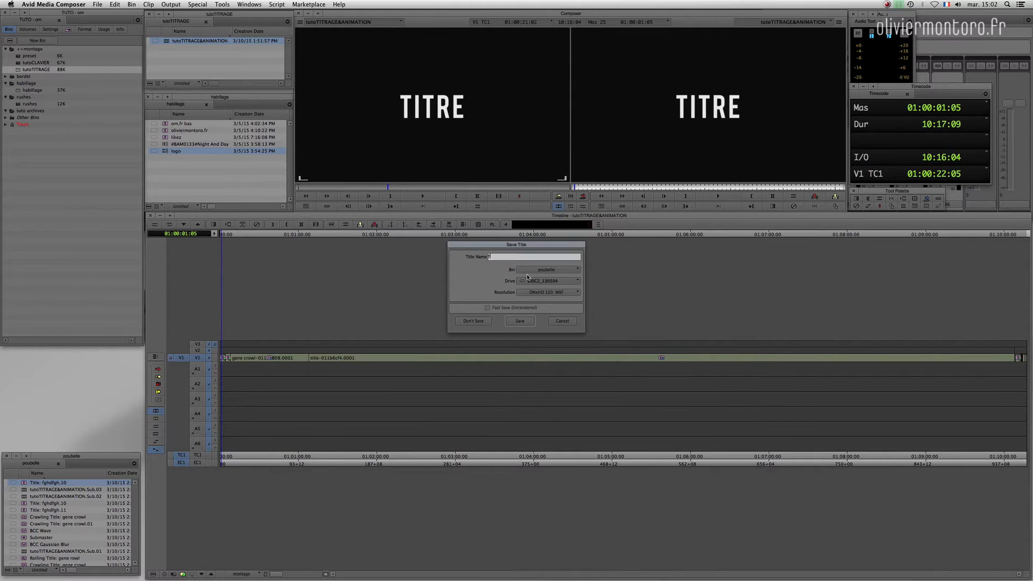
{"action": "left_click", "coordinate": [548, 270]}
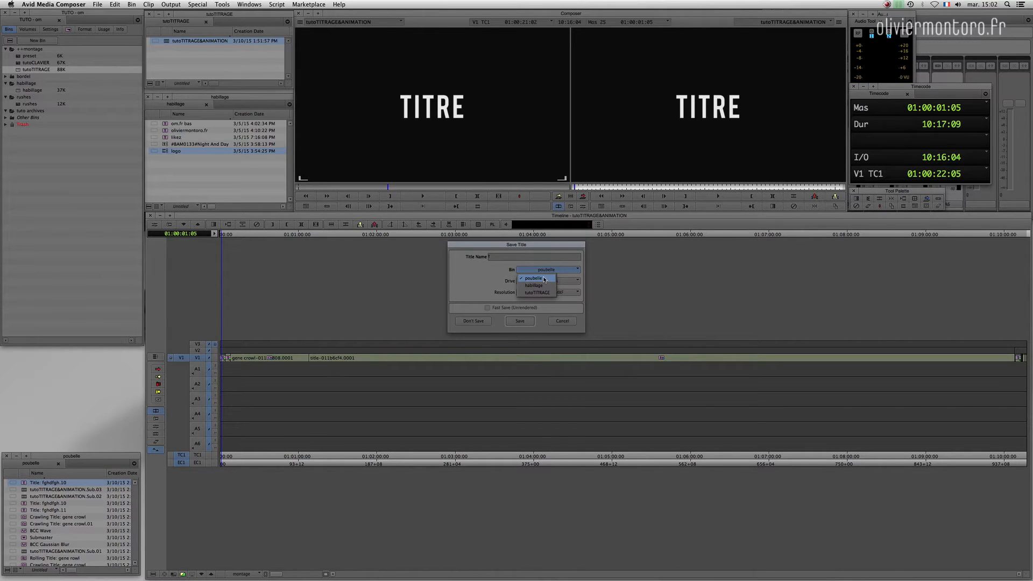
{"action": "left_click", "coordinate": [544, 279]}
{"action": "left_click", "coordinate": [520, 321]}
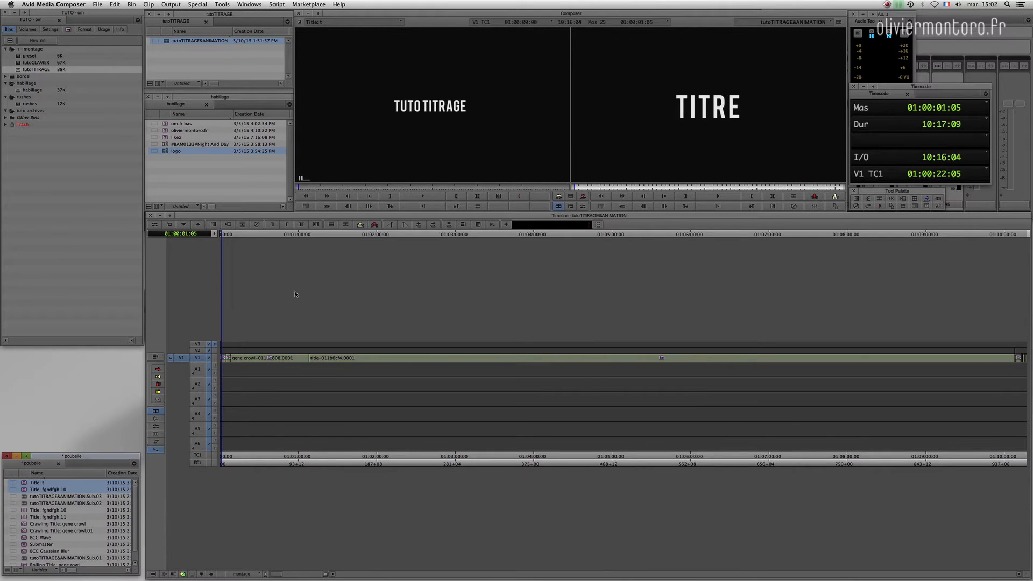
Mark In at about 01:00:25:07 in the source title and mark Out at +400 from there
{"action": "left_click_drag", "start_coordinate": [306, 188], "coordinate": [331, 136]}
{"action": "key", "text": "t"}
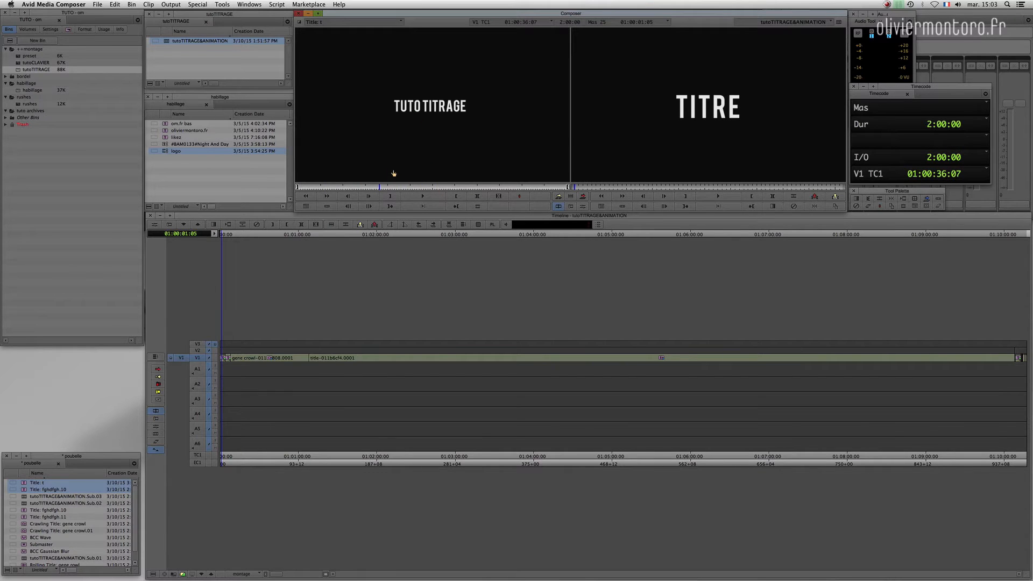
{"action": "left_click_drag", "start_coordinate": [386, 195], "coordinate": [461, 168]}
{"action": "left_click_drag", "start_coordinate": [398, 187], "coordinate": [356, 188]}
{"action": "key", "text": "i"}
{"action": "type", "text": "+400"}
{"action": "key", "text": "Return"}
{"action": "key", "text": "o"}
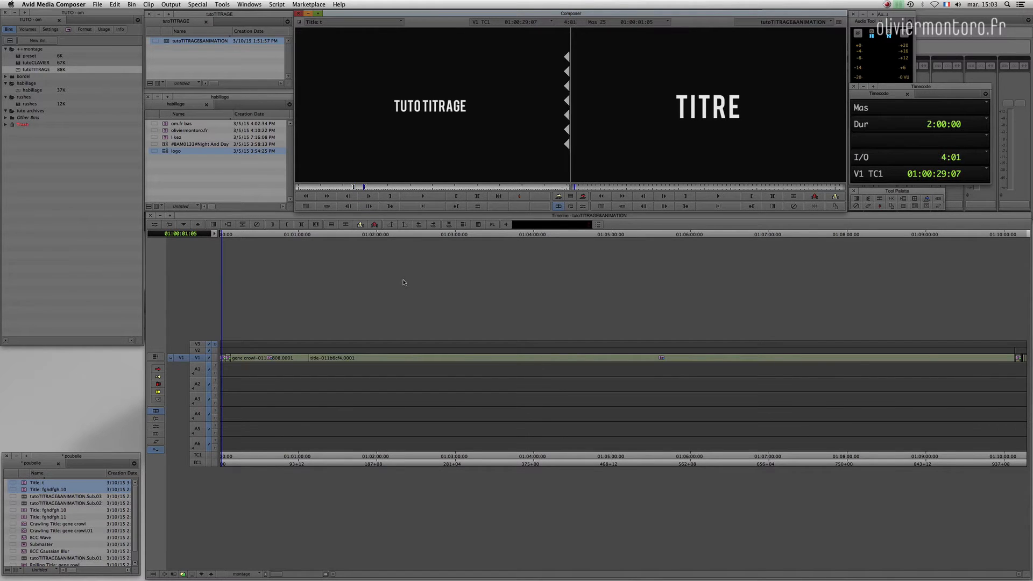
Splice the marked title section into track V1 at the start of the sequence
{"action": "left_click", "coordinate": [241, 380]}
{"action": "key", "text": "v"}
{"action": "key", "text": "super+bracketright"}
{"action": "key", "text": "super+bracketright"}
{"action": "key", "text": "super+bracketright"}
{"action": "key", "text": "super+bracketright"}
{"action": "key", "text": "super+bracketright"}
{"action": "left_click_drag", "start_coordinate": [253, 385], "coordinate": [282, 384]}
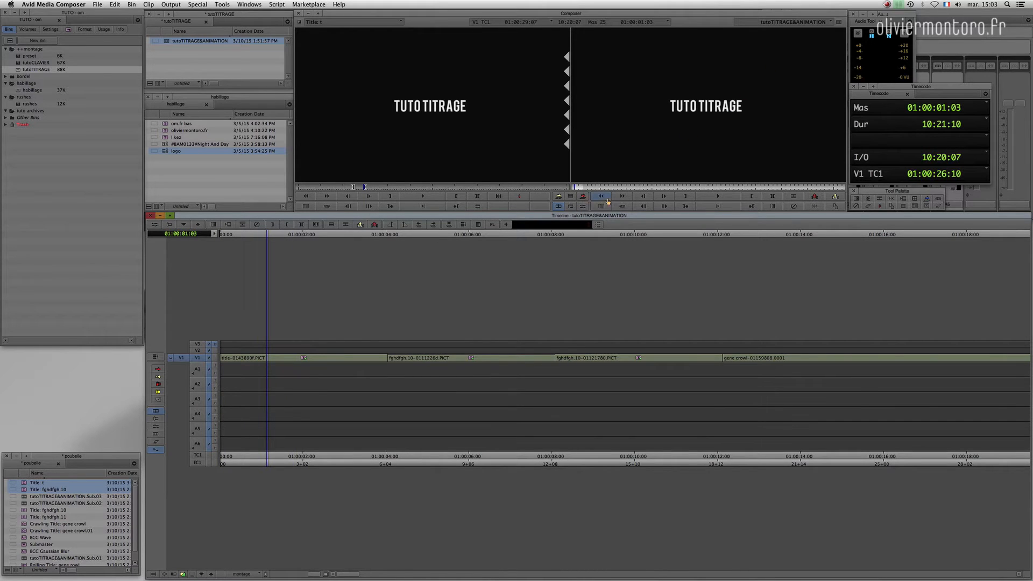
Scrub through the newly inserted title at the start of the sequence to review it
{"action": "left_click_drag", "start_coordinate": [264, 379], "coordinate": [302, 367]}
{"action": "left_click", "coordinate": [680, 123]}
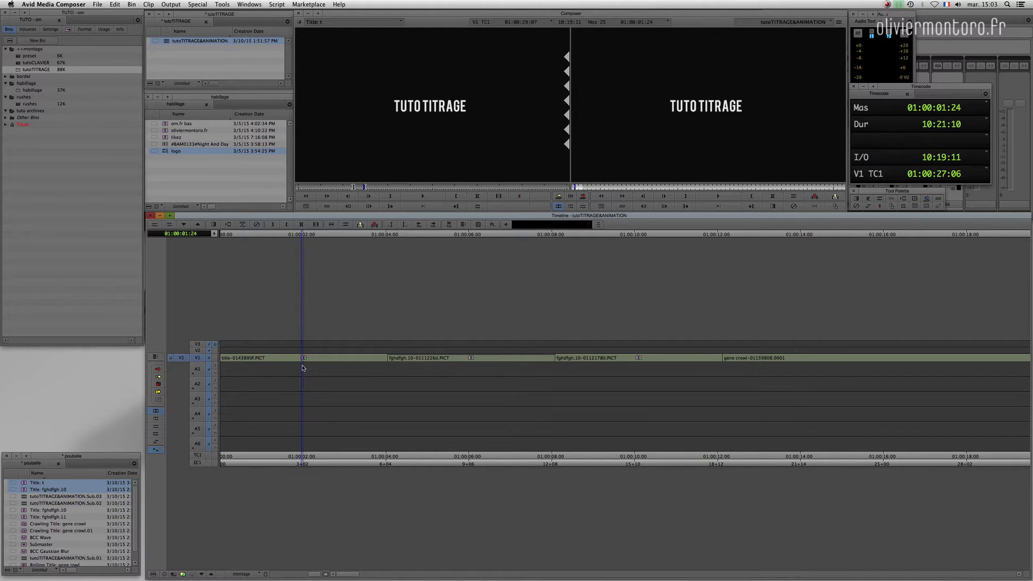
{"action": "left_click_drag", "start_coordinate": [303, 368], "coordinate": [335, 368]}
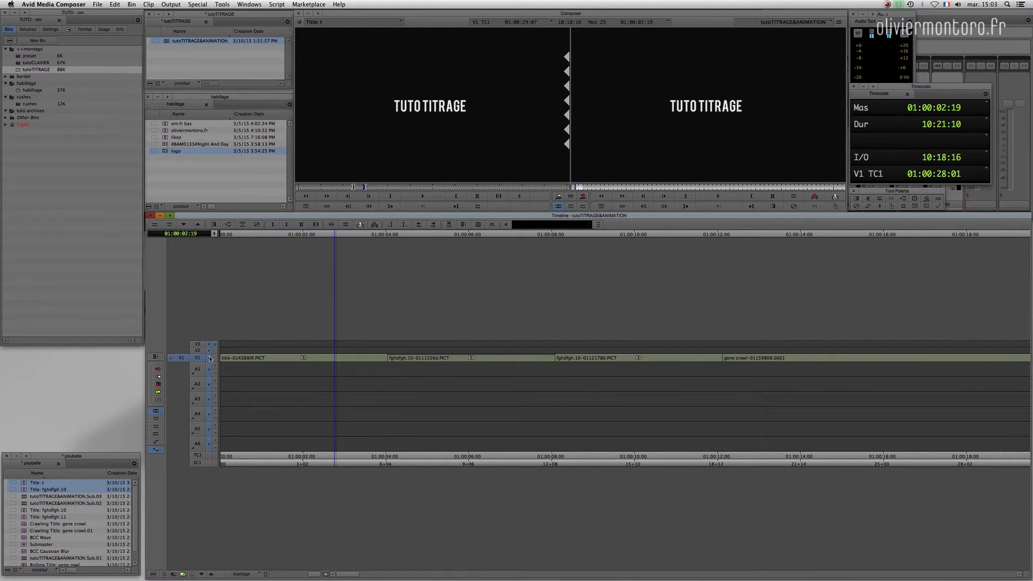
{"action": "left_click_drag", "start_coordinate": [335, 366], "coordinate": [255, 360]}
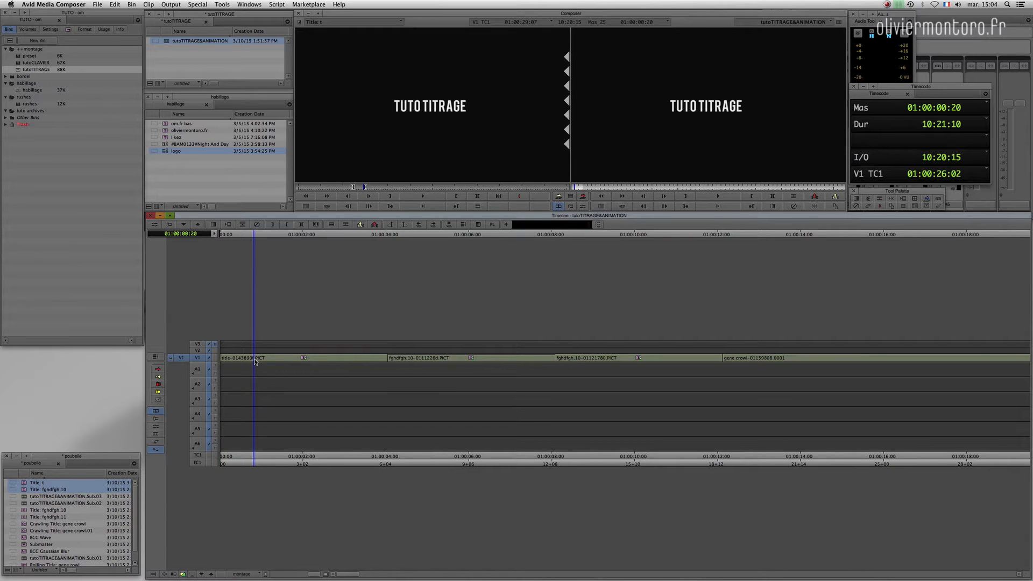
{"action": "left_click_drag", "start_coordinate": [322, 367], "coordinate": [225, 369]}
Mark a section of about four seconds at the very beginning of the source title
{"action": "left_click", "coordinate": [316, 203]}
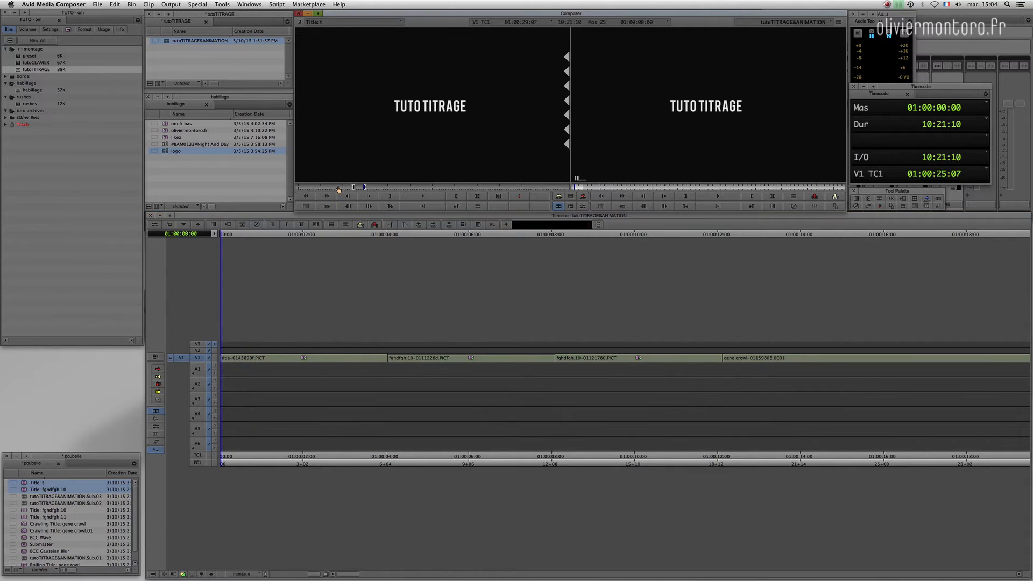
{"action": "key", "text": "i"}
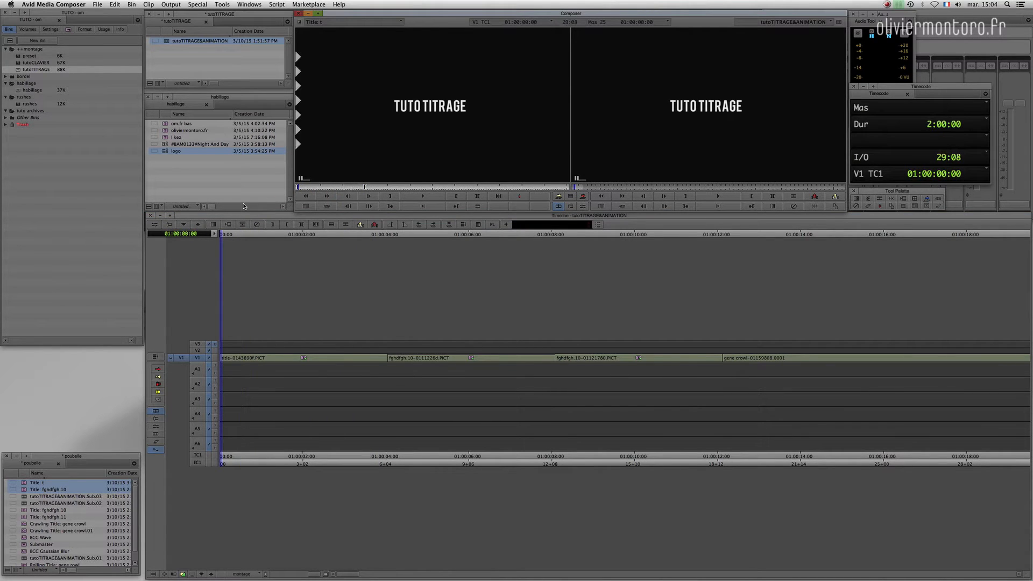
{"action": "mouse_move", "coordinate": [313, 187]}
{"action": "left_mouse_down"}
{"action": "mouse_move", "coordinate": [251, 198]}
{"action": "mouse_move", "coordinate": [294, 193]}
{"action": "left_mouse_up"}
{"action": "type", "text": "0"}
{"action": "key", "text": "Return"}
{"action": "key", "text": "i"}
{"action": "left_click", "coordinate": [299, 187]}
{"action": "left_click_drag", "start_coordinate": [298, 188], "coordinate": [297, 189]}
Examine the first frames of the title clip on track V1
{"action": "left_click", "coordinate": [230, 359]}
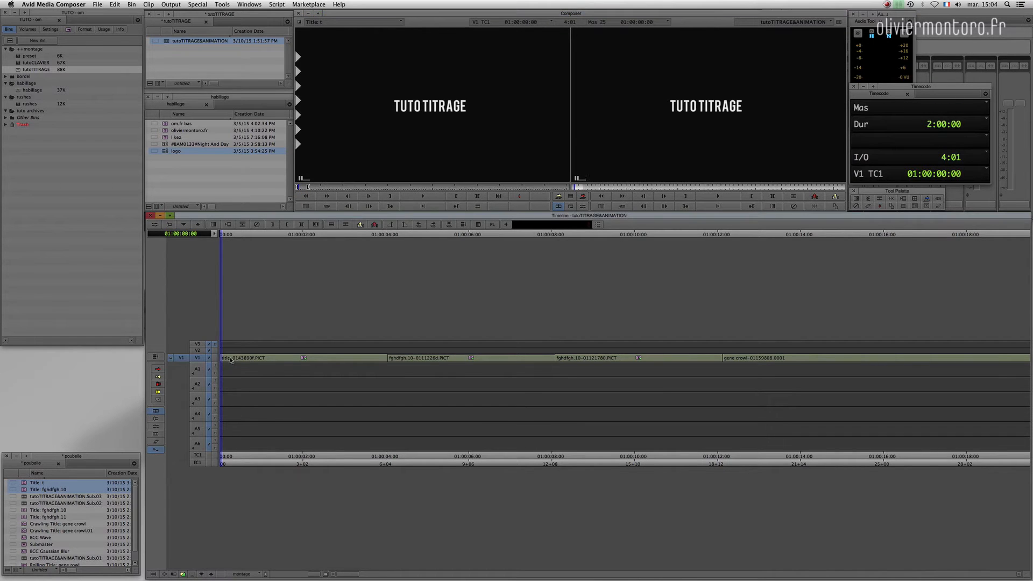
{"action": "left_click_drag", "start_coordinate": [230, 360], "coordinate": [223, 360]}
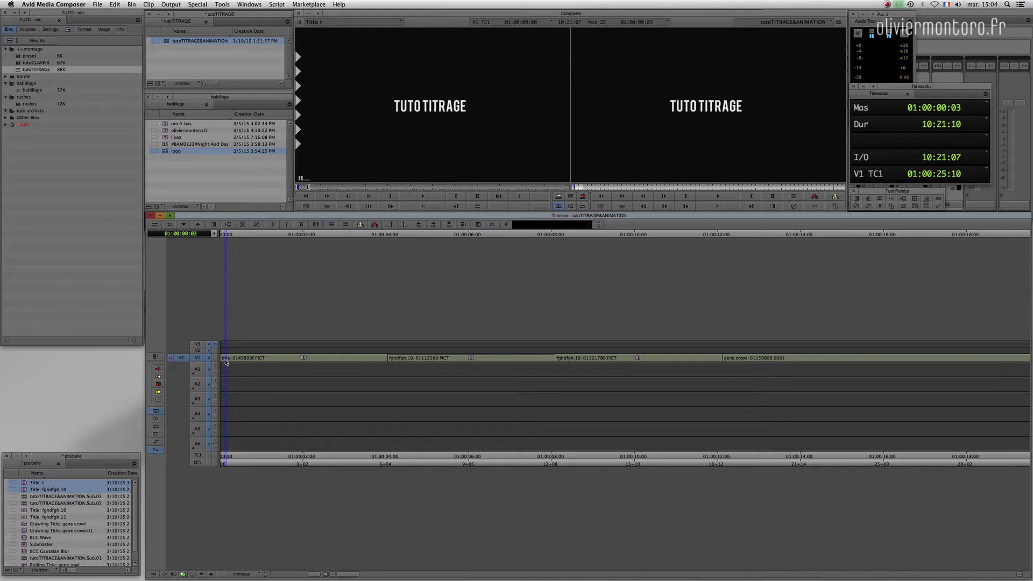
{"action": "left_click_drag", "start_coordinate": [226, 360], "coordinate": [222, 361]}
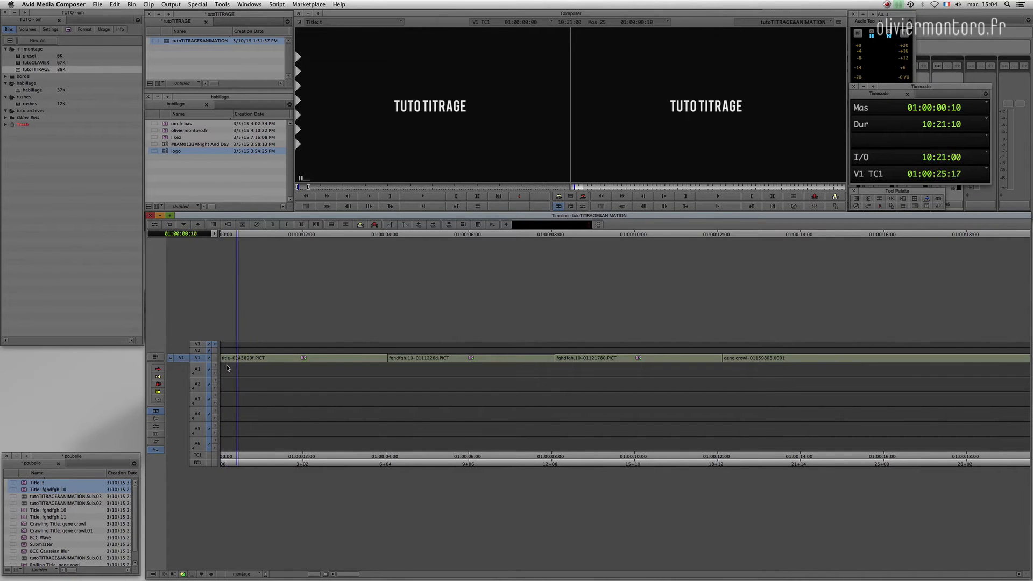
{"action": "left_click_drag", "start_coordinate": [225, 368], "coordinate": [230, 321]}
Mark a section of about 11 seconds in the source title, with the In point at about 01:00:24:05
{"action": "left_click_drag", "start_coordinate": [309, 188], "coordinate": [353, 197]}
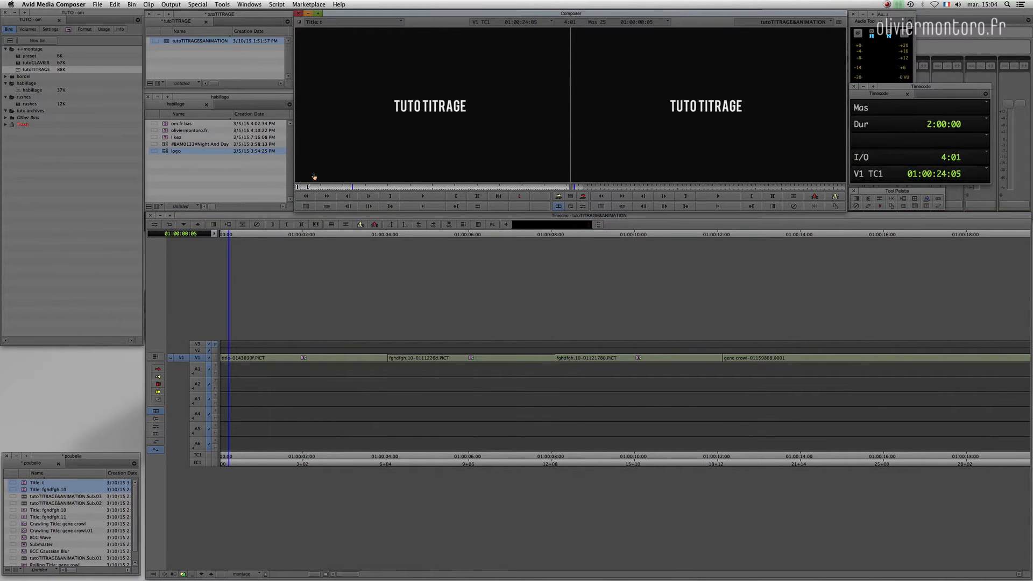
{"action": "key", "text": "i"}
{"action": "left_click", "coordinate": [377, 188]}
{"action": "key", "text": "o"}
{"action": "key", "text": "Home"}
{"action": "left_click_drag", "start_coordinate": [549, 196], "coordinate": [372, 186]}
Park on the first title clip in the sequence and switch to Effect Mode
{"action": "left_click_drag", "start_coordinate": [245, 371], "coordinate": [290, 344]}
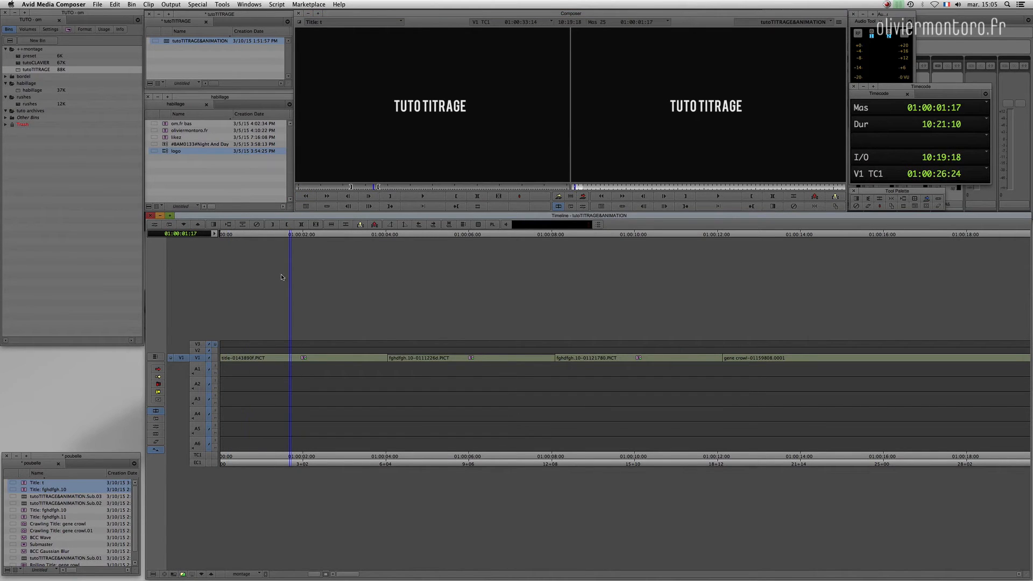
{"action": "left_click", "coordinate": [317, 188]}
{"action": "left_click_drag", "start_coordinate": [359, 189], "coordinate": [385, 193]}
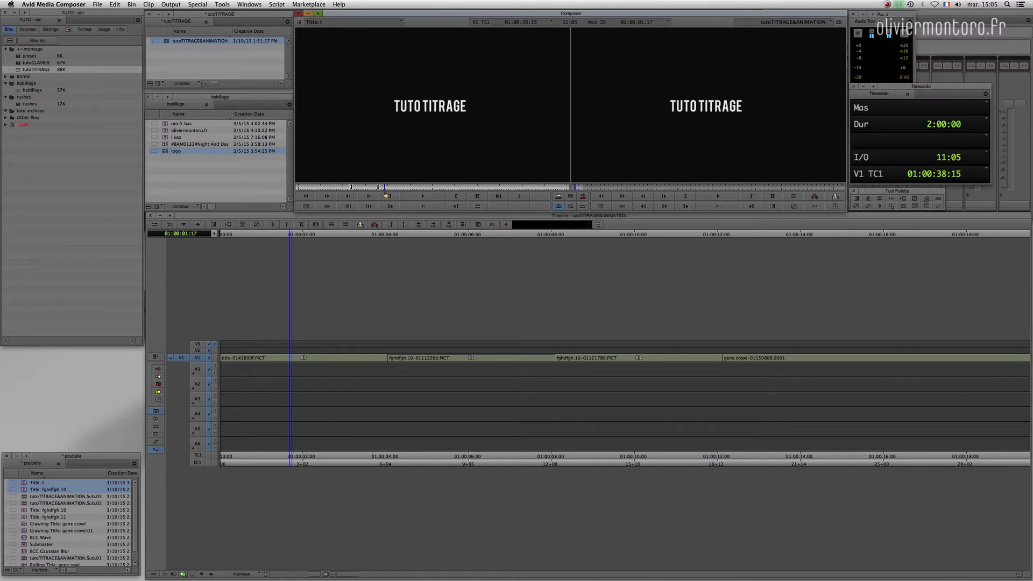
{"action": "mouse_move", "coordinate": [307, 355]}
{"action": "left_mouse_down"}
{"action": "mouse_move", "coordinate": [260, 355]}
{"action": "mouse_move", "coordinate": [331, 364]}
{"action": "mouse_move", "coordinate": [308, 374]}
{"action": "left_mouse_up"}
{"action": "left_click", "coordinate": [580, 208]}
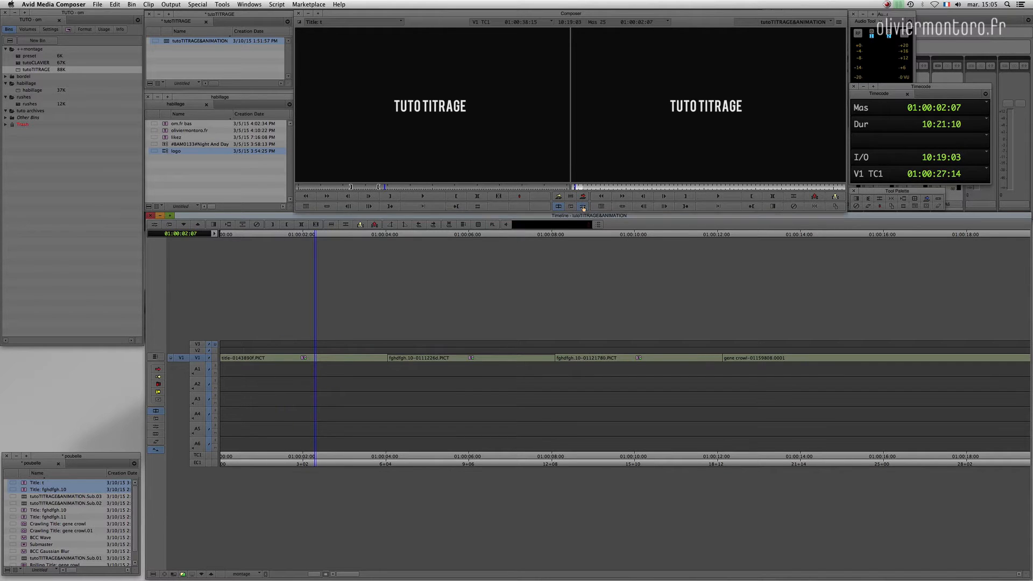
{"action": "left_click", "coordinate": [126, 14]}
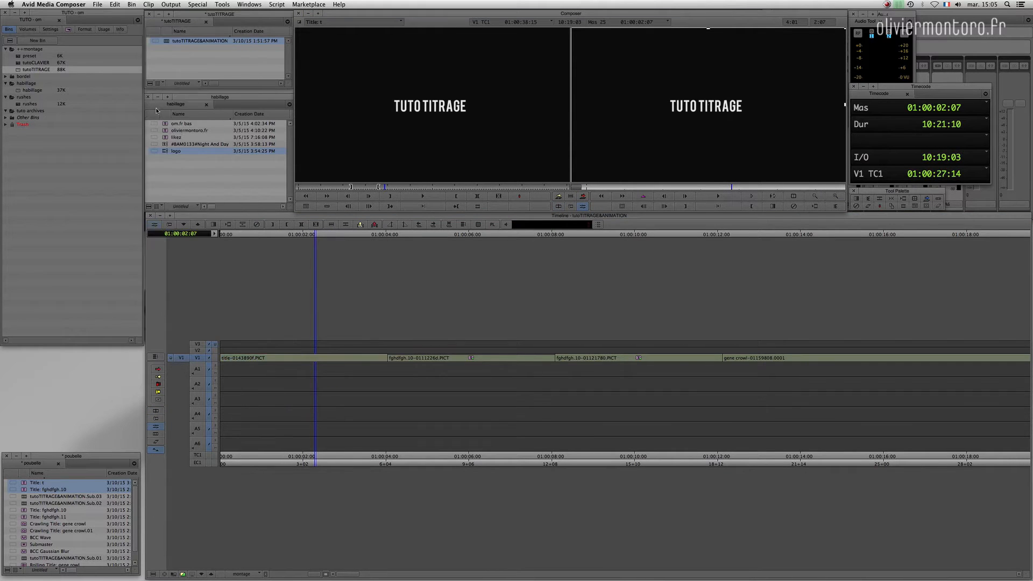
Park at about 01:00:01:24 in the first title clip and open its effect settings, with the Effect Editor clear of the bins
{"action": "mouse_move", "coordinate": [292, 352]}
{"action": "left_mouse_down"}
{"action": "mouse_move", "coordinate": [361, 372]}
{"action": "mouse_move", "coordinate": [547, 373]}
{"action": "mouse_move", "coordinate": [276, 393]}
{"action": "mouse_move", "coordinate": [305, 374]}
{"action": "mouse_move", "coordinate": [296, 367]}
{"action": "mouse_move", "coordinate": [311, 360]}
{"action": "mouse_move", "coordinate": [302, 363]}
{"action": "left_mouse_up"}
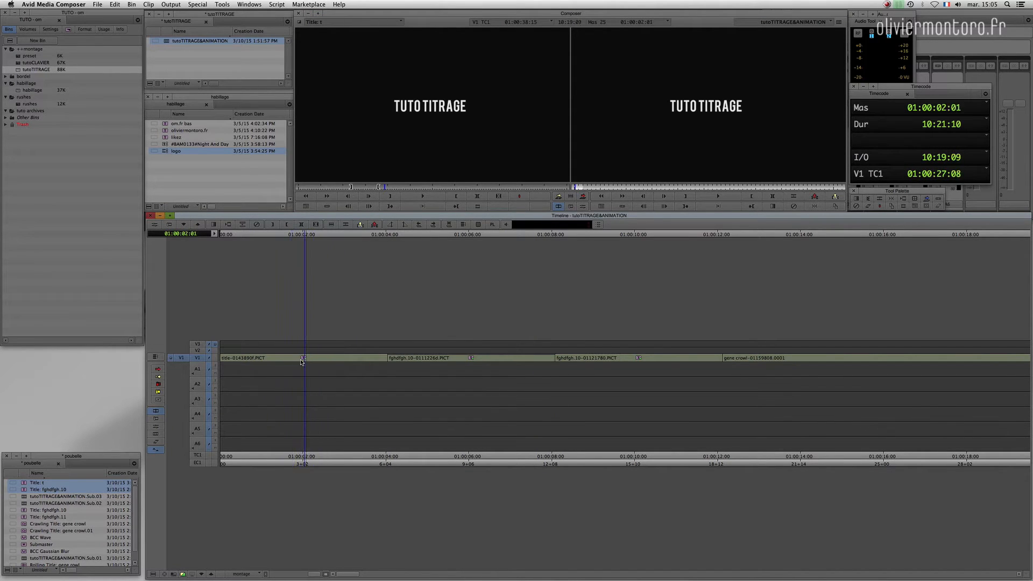
{"action": "left_click", "coordinate": [583, 209]}
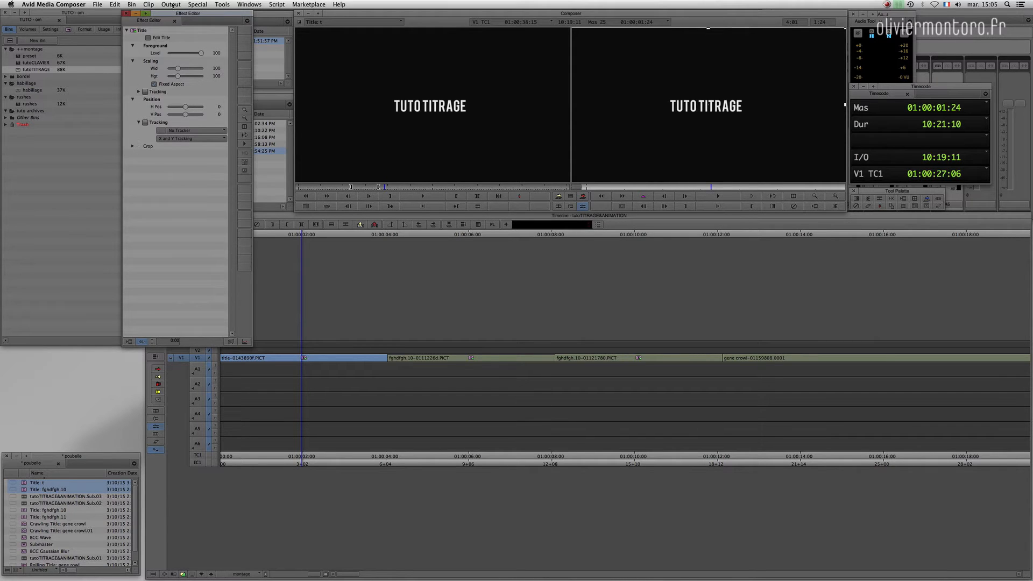
{"action": "left_click_drag", "start_coordinate": [169, 12], "coordinate": [187, 41]}
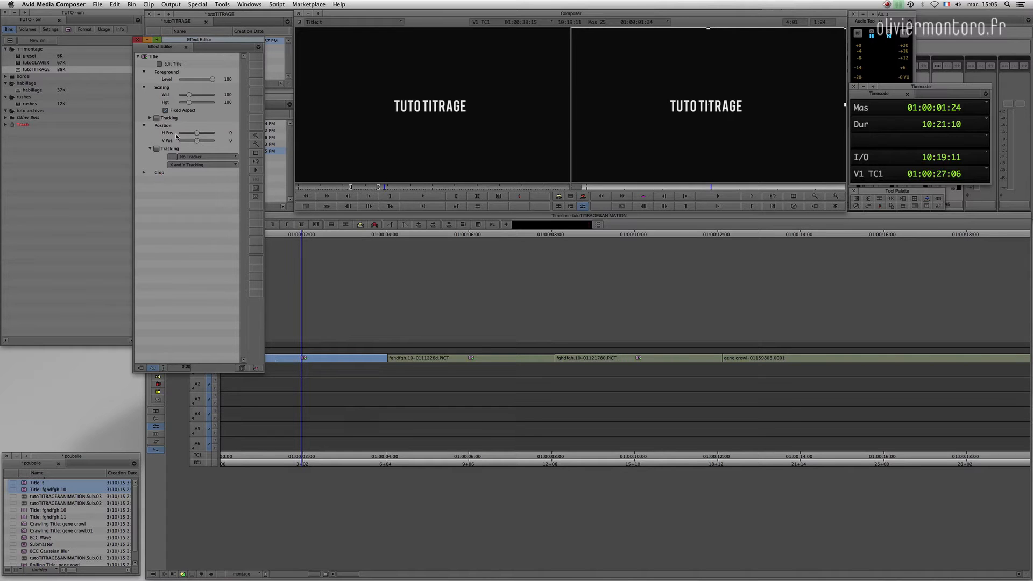
Try enlarging the title clip to a scaling of about 184 in width and height
{"action": "mouse_move", "coordinate": [189, 94]}
{"action": "left_mouse_down"}
{"action": "mouse_move", "coordinate": [219, 96]}
{"action": "mouse_move", "coordinate": [191, 94]}
{"action": "left_mouse_up"}
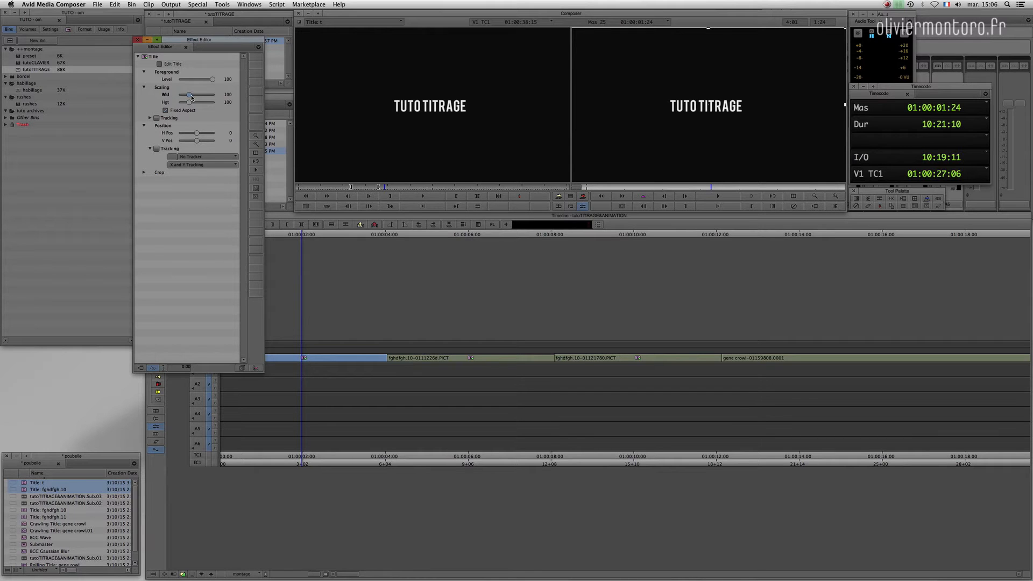
{"action": "mouse_move", "coordinate": [190, 97]}
{"action": "left_mouse_down"}
{"action": "mouse_move", "coordinate": [218, 99]}
{"action": "mouse_move", "coordinate": [196, 110]}
{"action": "mouse_move", "coordinate": [196, 101]}
{"action": "left_mouse_up"}
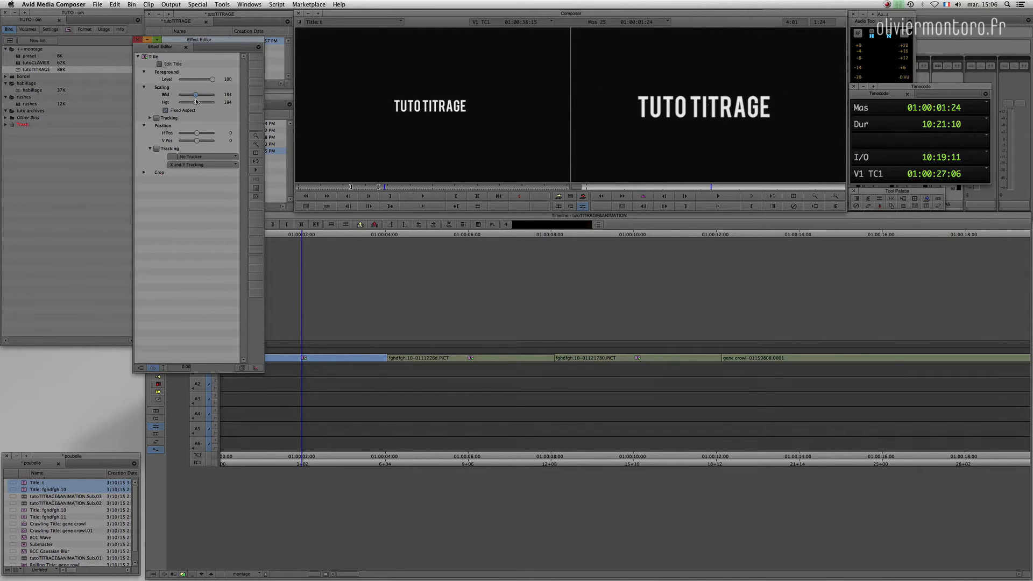
{"action": "key", "text": "Return"}
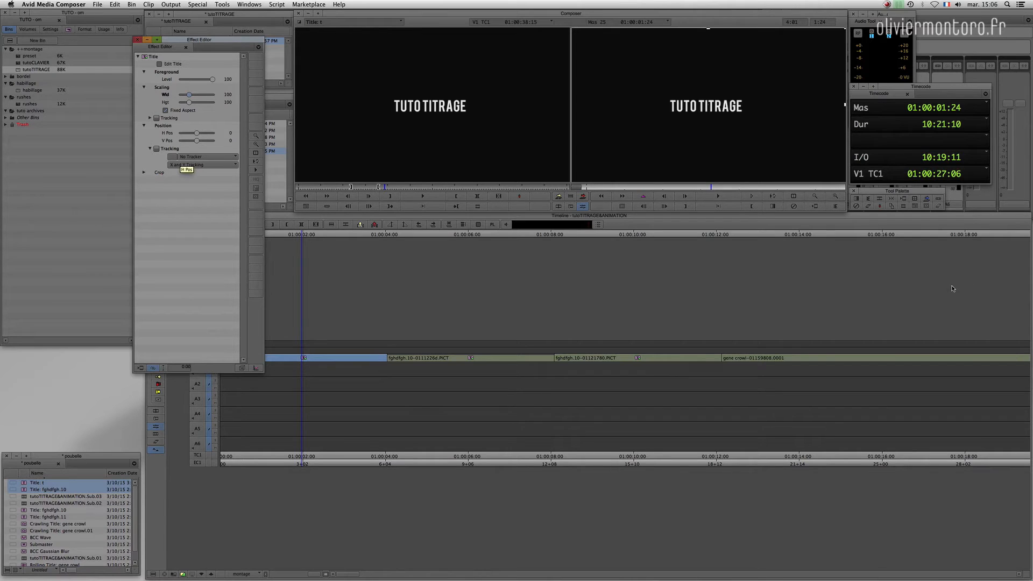
Open the clip's title for editing in the Avid Title Tool, ready to select objects
{"action": "left_click", "coordinate": [160, 65]}
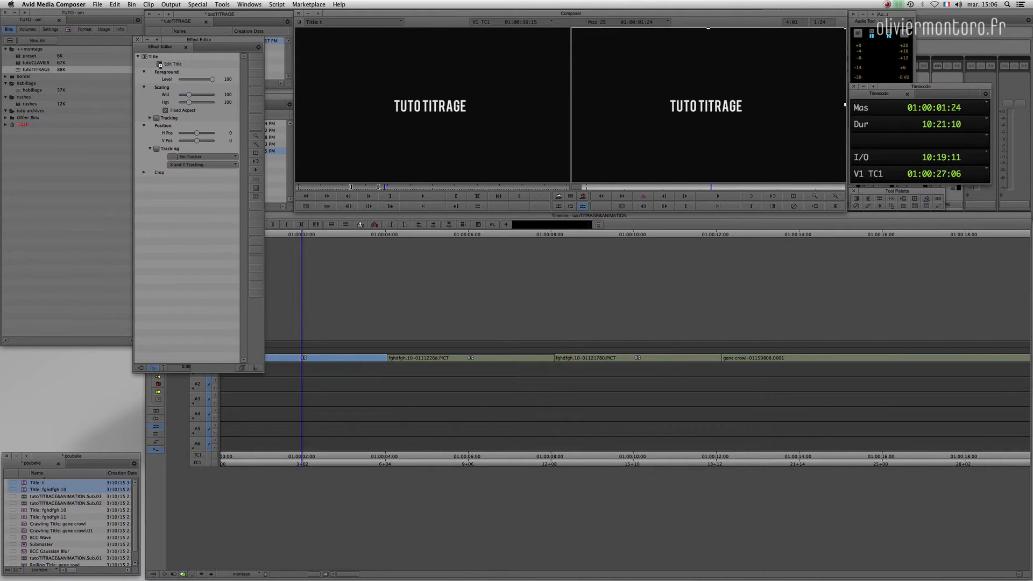
{"action": "left_click", "coordinate": [536, 301]}
{"action": "left_click_drag", "start_coordinate": [596, 200], "coordinate": [636, 205]}
{"action": "left_click", "coordinate": [273, 442]}
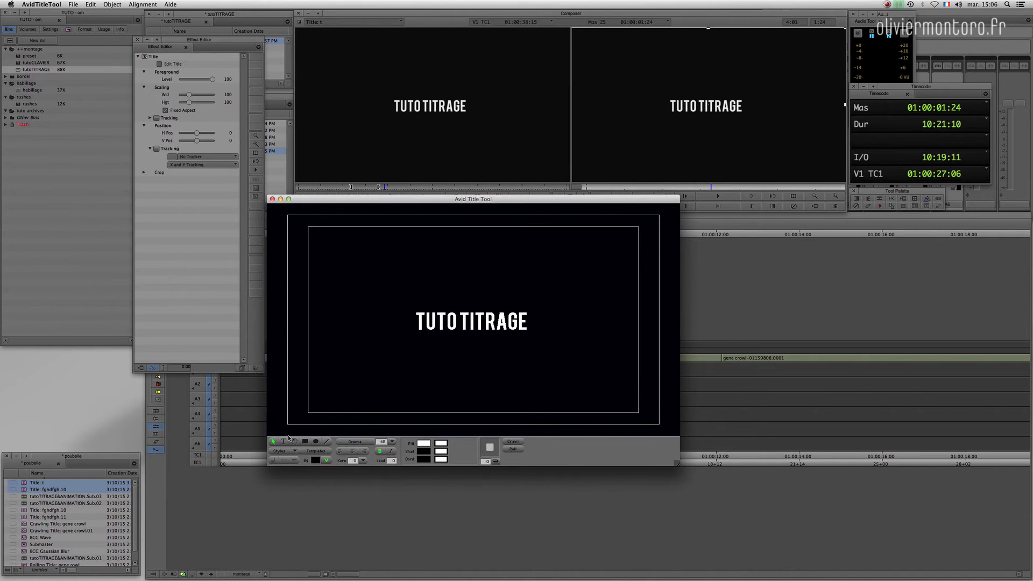
Set the TUTO TITRAGE text to size 150 and widen its text box so it fits on one line
{"action": "left_click", "coordinate": [449, 327]}
{"action": "left_click_drag", "start_coordinate": [481, 323], "coordinate": [484, 324]}
{"action": "left_click", "coordinate": [393, 443]}
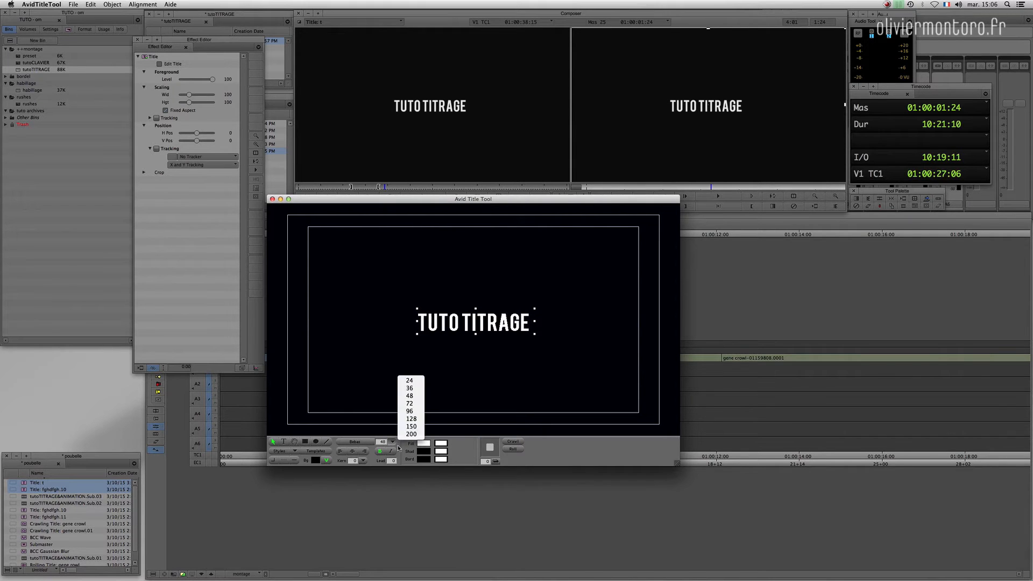
{"action": "left_click", "coordinate": [412, 435]}
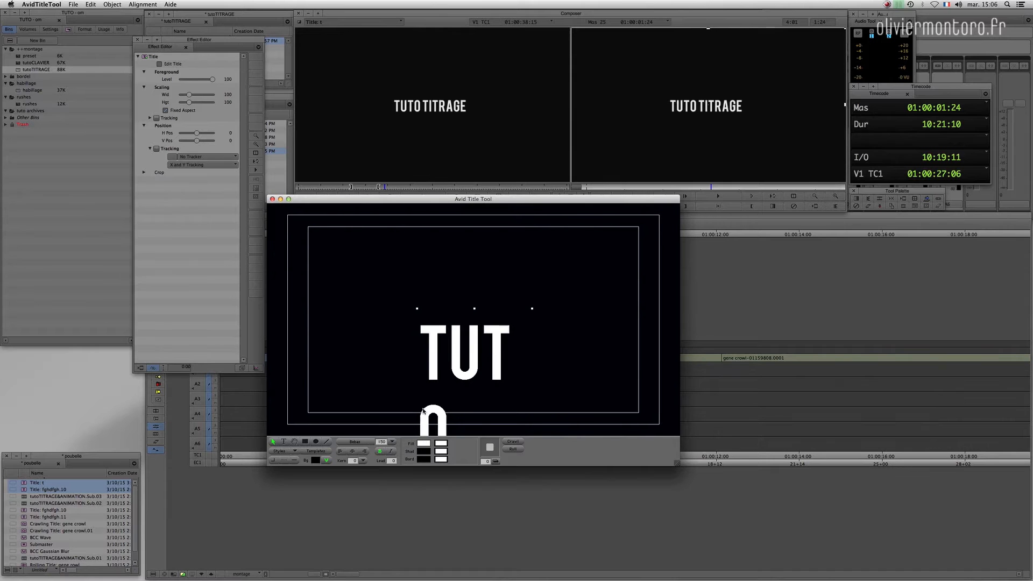
{"action": "left_click_drag", "start_coordinate": [532, 308], "coordinate": [561, 316]}
{"action": "left_click_drag", "start_coordinate": [417, 365], "coordinate": [268, 365]}
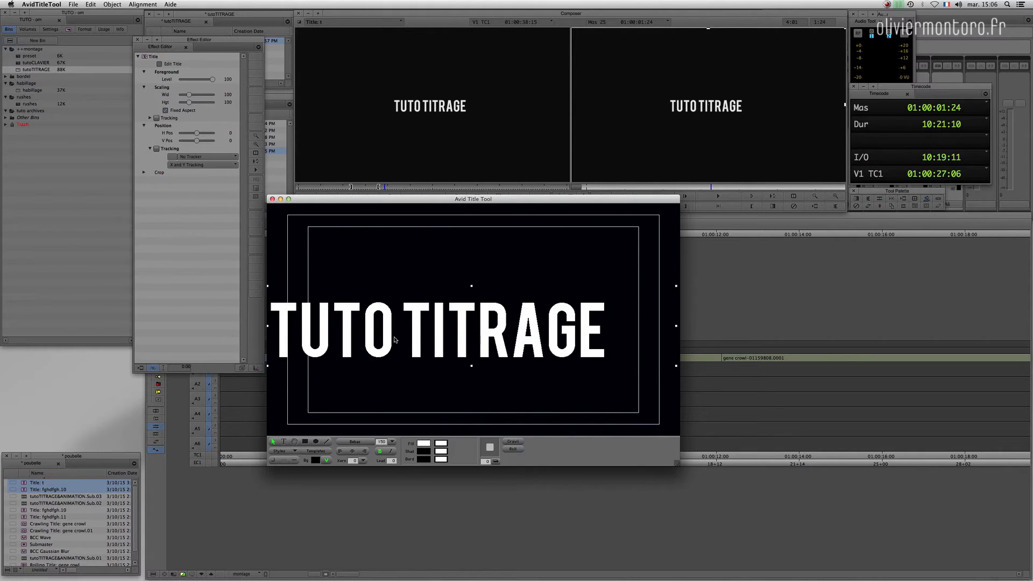
Center-align the title text and center its box horizontally and vertically in the frame
{"action": "left_click_drag", "start_coordinate": [401, 340], "coordinate": [450, 333]}
{"action": "left_click", "coordinate": [351, 452]}
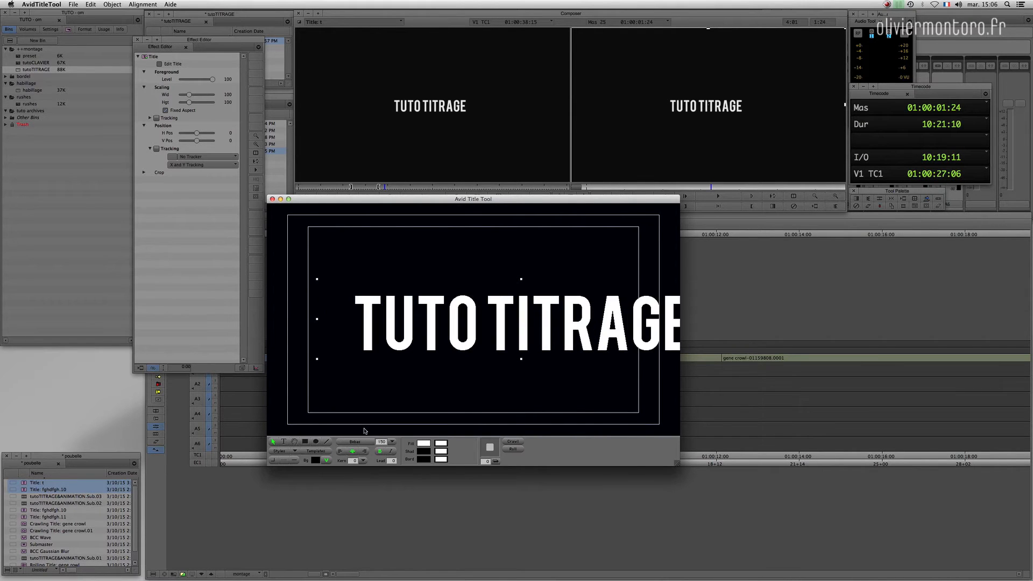
{"action": "left_click", "coordinate": [142, 4]}
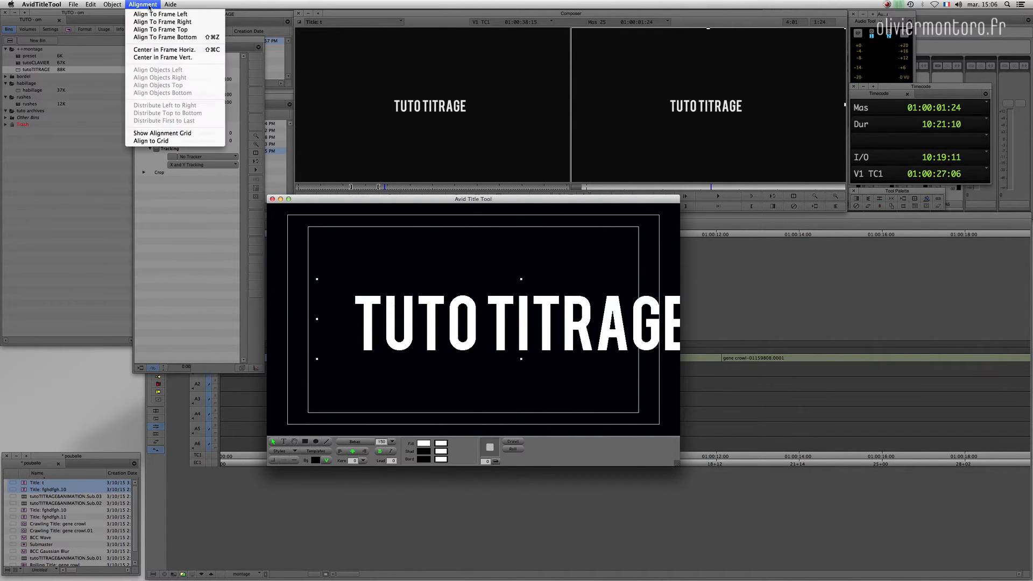
{"action": "left_click", "coordinate": [164, 49]}
{"action": "left_click", "coordinate": [142, 5]}
{"action": "left_click", "coordinate": [163, 57]}
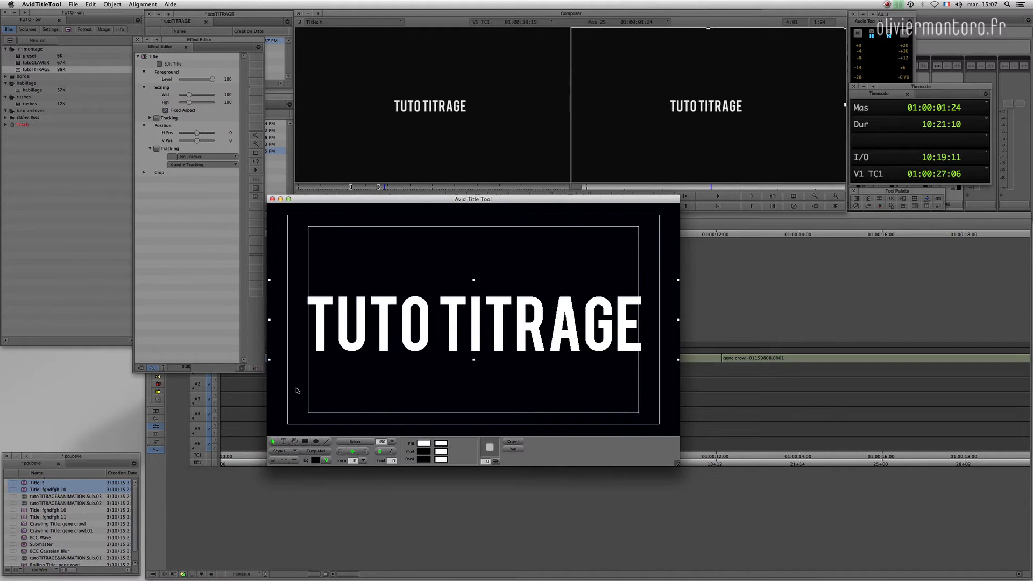
Move the title text off-center and center it in the frame again, horizontally and vertically
{"action": "left_click_drag", "start_coordinate": [272, 359], "coordinate": [336, 397]}
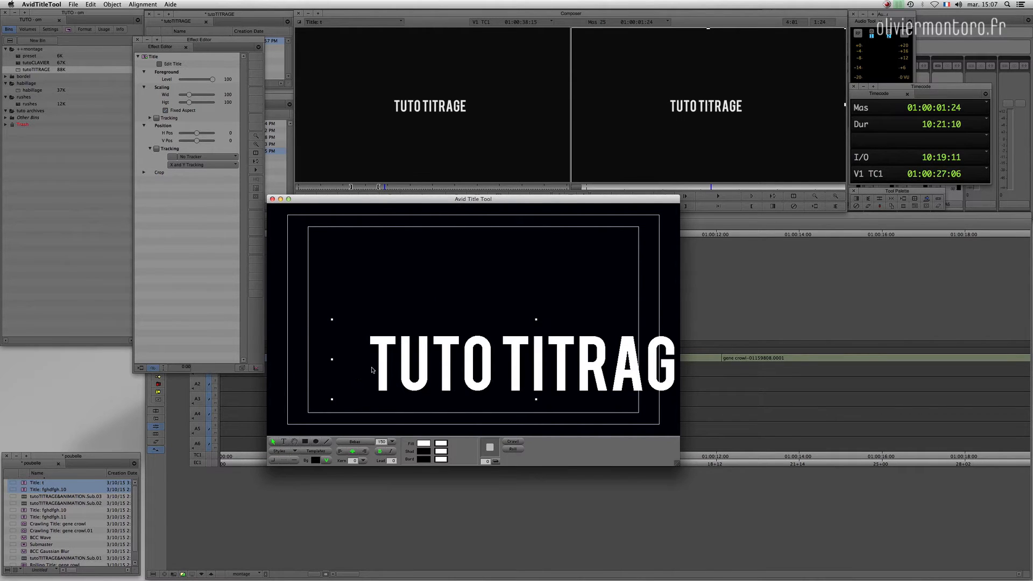
{"action": "left_click_drag", "start_coordinate": [330, 327], "coordinate": [283, 289]}
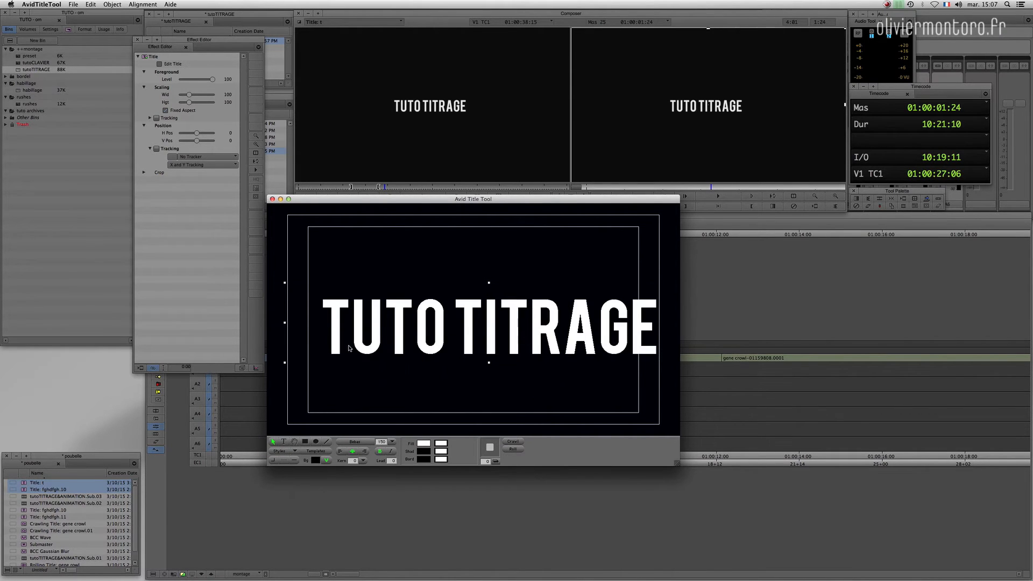
{"action": "left_click", "coordinate": [287, 289]}
{"action": "left_click_drag", "start_coordinate": [289, 285], "coordinate": [280, 271]}
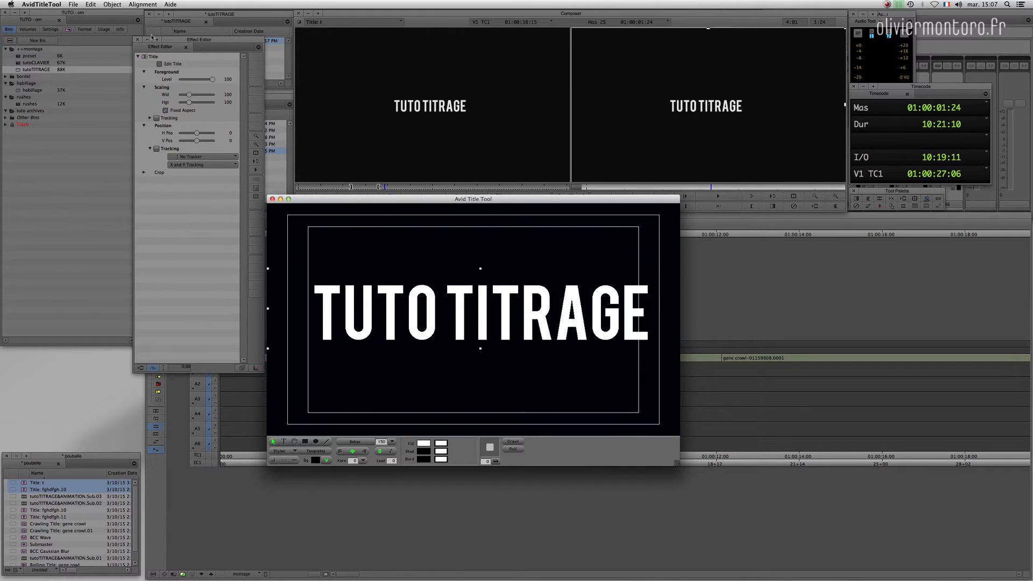
{"action": "left_click", "coordinate": [142, 4]}
{"action": "left_click", "coordinate": [150, 50]}
{"action": "left_click", "coordinate": [152, 4]}
{"action": "left_click", "coordinate": [154, 58]}
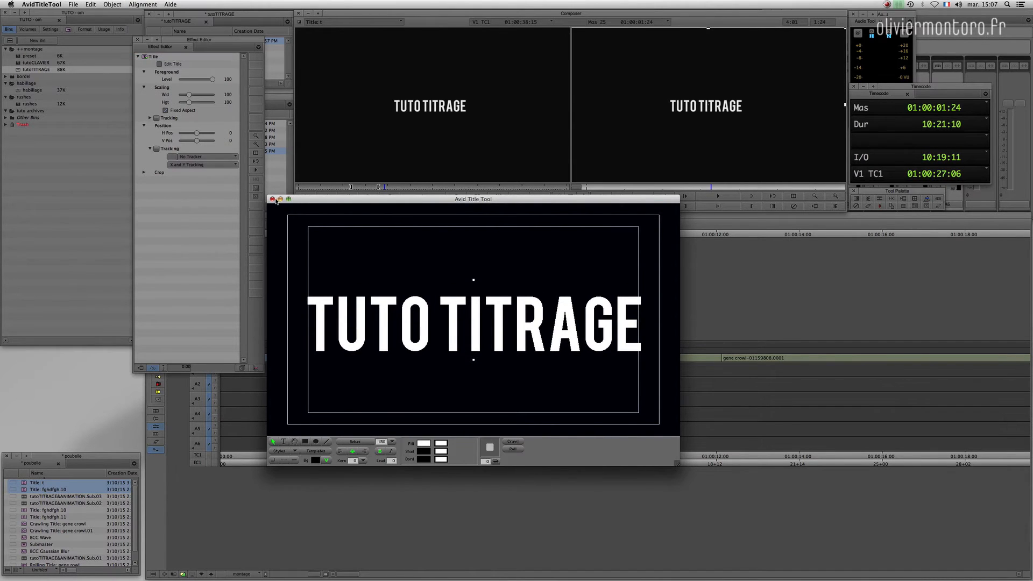
Close the Title Tool, save the edited title, and scrub through the updated clip
{"action": "left_click", "coordinate": [273, 199]}
{"action": "left_click", "coordinate": [479, 300]}
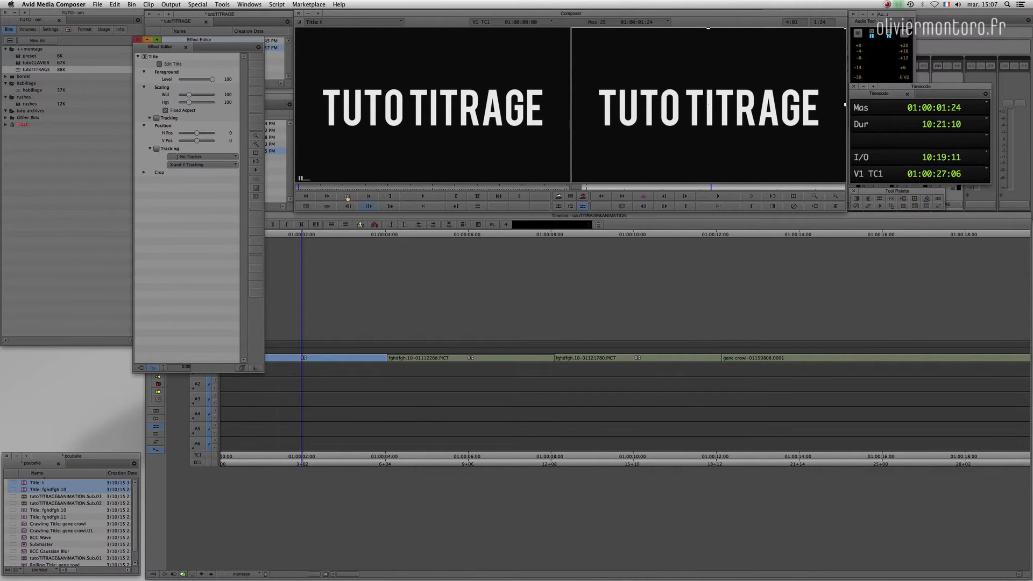
{"action": "left_click_drag", "start_coordinate": [239, 45], "coordinate": [235, 50]}
{"action": "left_click", "coordinate": [625, 176]}
{"action": "key", "text": "space"}
{"action": "left_click_drag", "start_coordinate": [608, 187], "coordinate": [713, 188]}
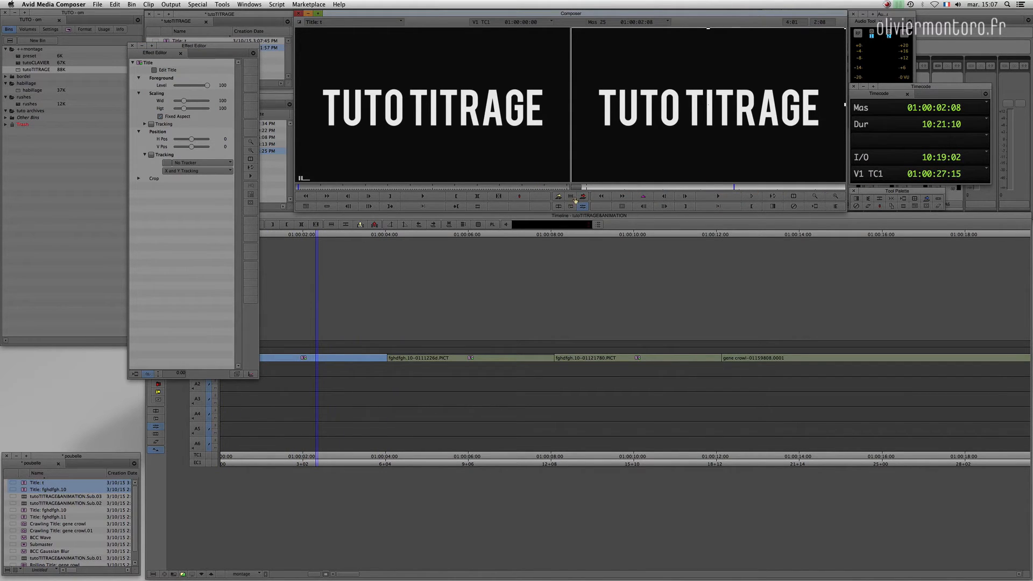
Return to the start of the title clip and show the keyframe graphs in the Effect Editor
{"action": "left_click_drag", "start_coordinate": [602, 189], "coordinate": [212, 356]}
{"action": "left_click", "coordinate": [250, 375]}
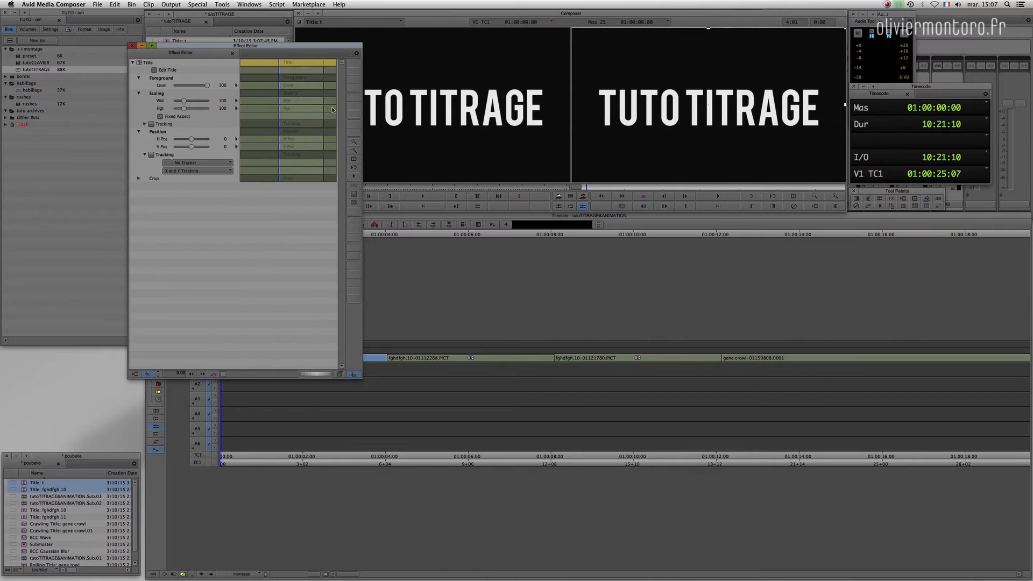
{"action": "left_click_drag", "start_coordinate": [319, 47], "coordinate": [235, 18]}
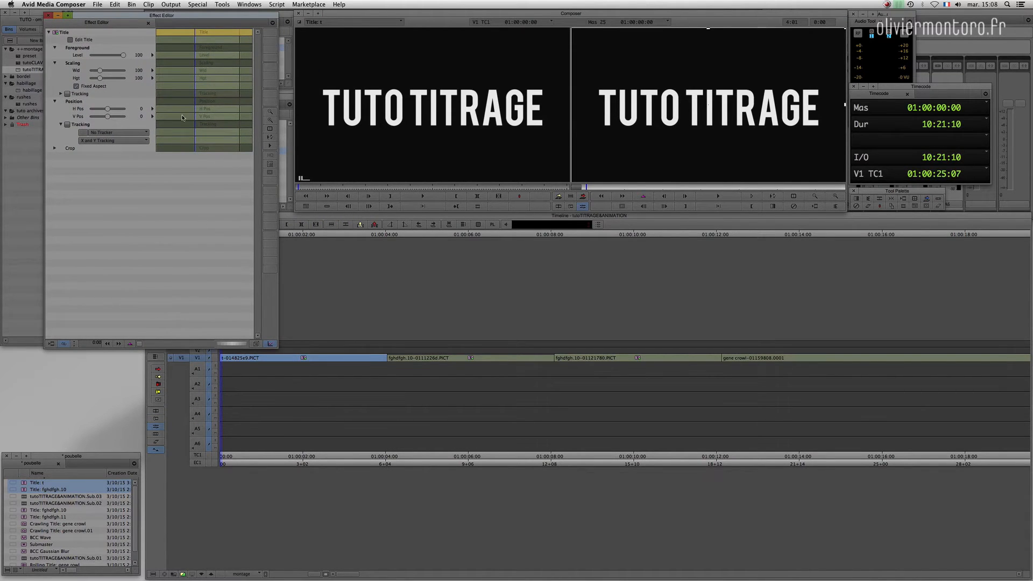
Add effect keyframes at the title clip's first frame and at its end, 01:00:04:00
{"action": "left_click_drag", "start_coordinate": [199, 88], "coordinate": [232, 102]}
{"action": "key", "text": "Home"}
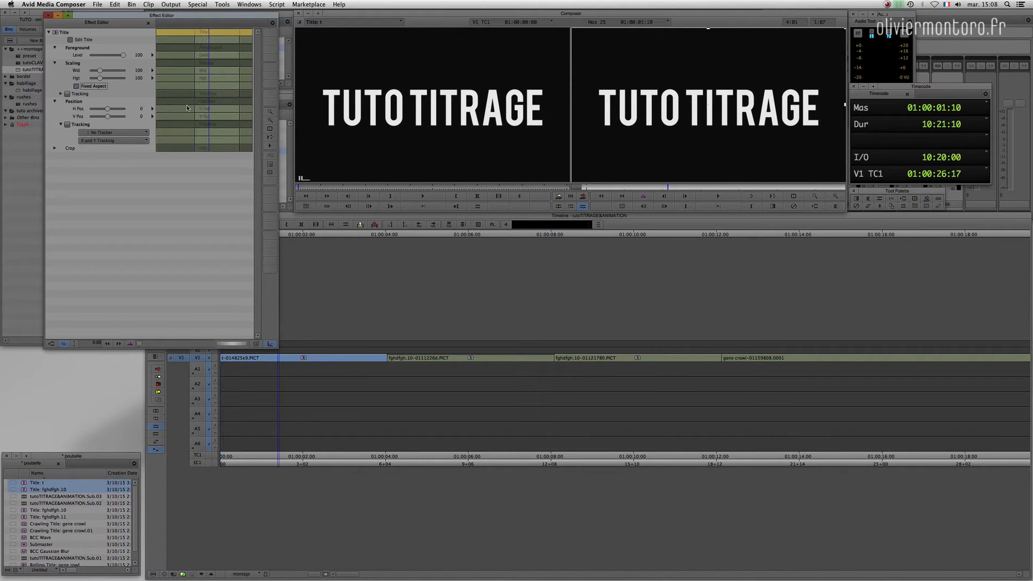
{"action": "left_click", "coordinate": [643, 197]}
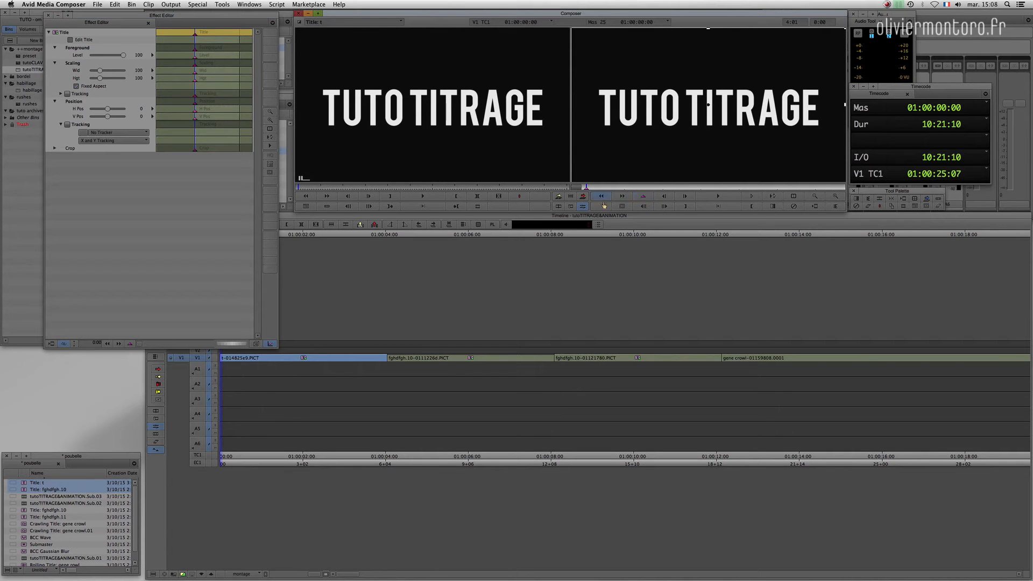
{"action": "left_click_drag", "start_coordinate": [606, 188], "coordinate": [873, 175]}
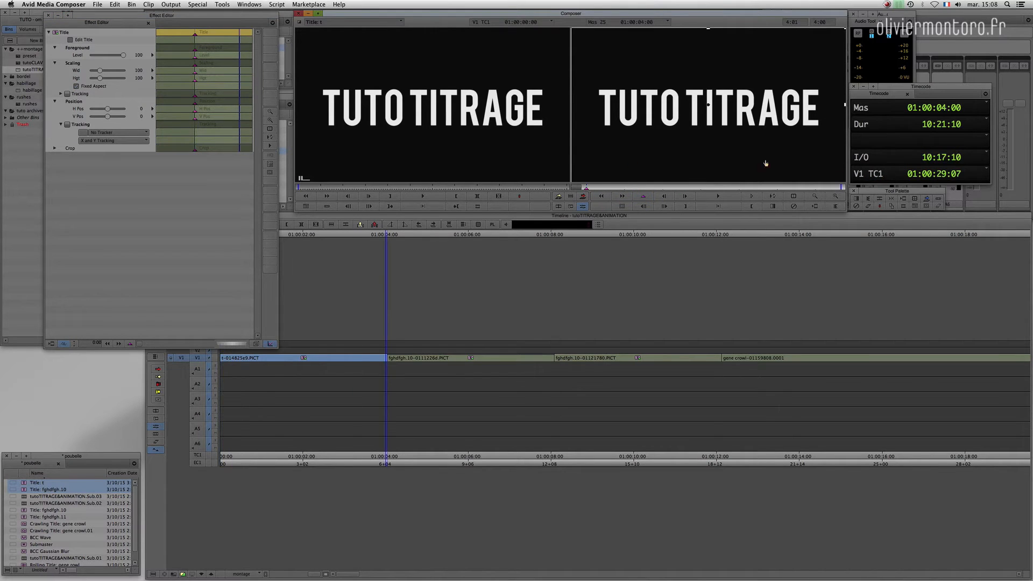
{"action": "left_click", "coordinate": [643, 198]}
{"action": "mouse_move", "coordinate": [697, 190]}
{"action": "left_mouse_down"}
{"action": "mouse_move", "coordinate": [586, 188]}
{"action": "mouse_move", "coordinate": [713, 184]}
{"action": "left_mouse_up"}
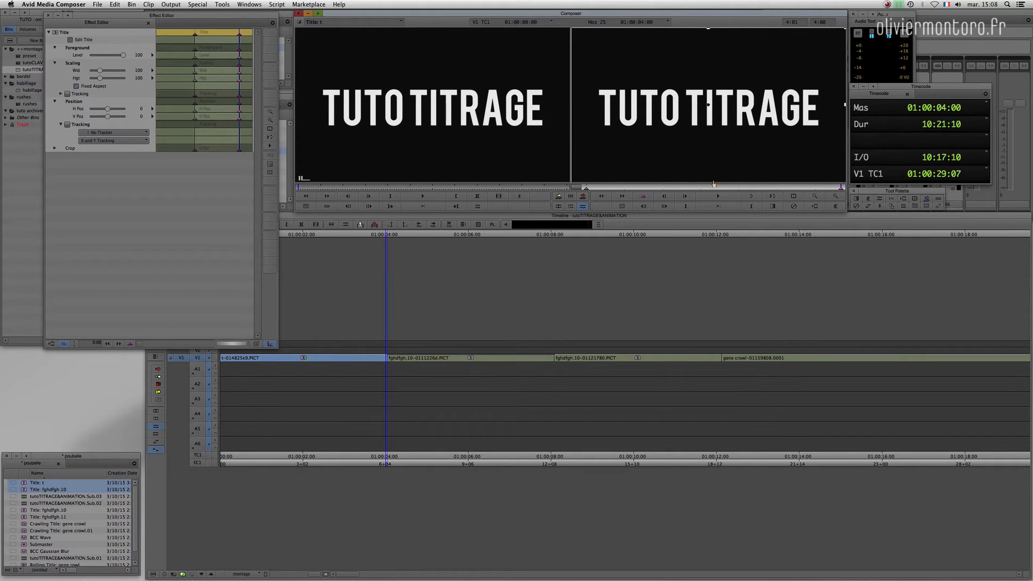
Add an intermediate keyframe at 01:00:00:11, shortly after the title clip's first keyframe
{"action": "left_click", "coordinate": [587, 188]}
{"action": "left_click", "coordinate": [842, 189]}
{"action": "left_click", "coordinate": [829, 187]}
{"action": "left_click_drag", "start_coordinate": [829, 188], "coordinate": [852, 188]}
{"action": "left_click", "coordinate": [599, 198]}
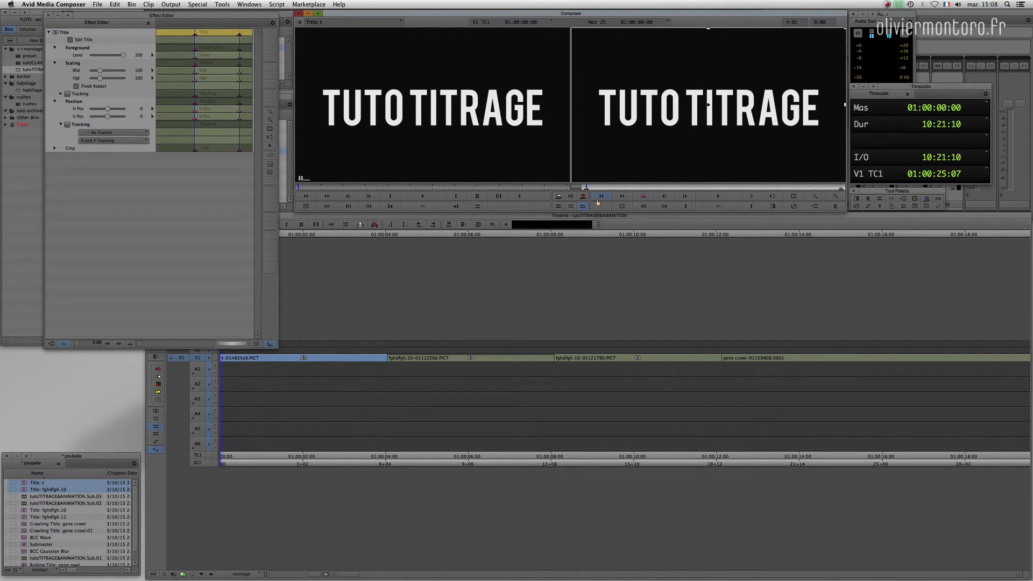
{"action": "mouse_move", "coordinate": [588, 187]}
{"action": "left_mouse_down"}
{"action": "mouse_move", "coordinate": [614, 188]}
{"action": "mouse_move", "coordinate": [584, 190]}
{"action": "left_mouse_up"}
{"action": "left_click", "coordinate": [641, 200]}
Set the width and height scaling to 297 at the first keyframe, and check the second keyframe
{"action": "left_click_drag", "start_coordinate": [99, 70], "coordinate": [116, 71]}
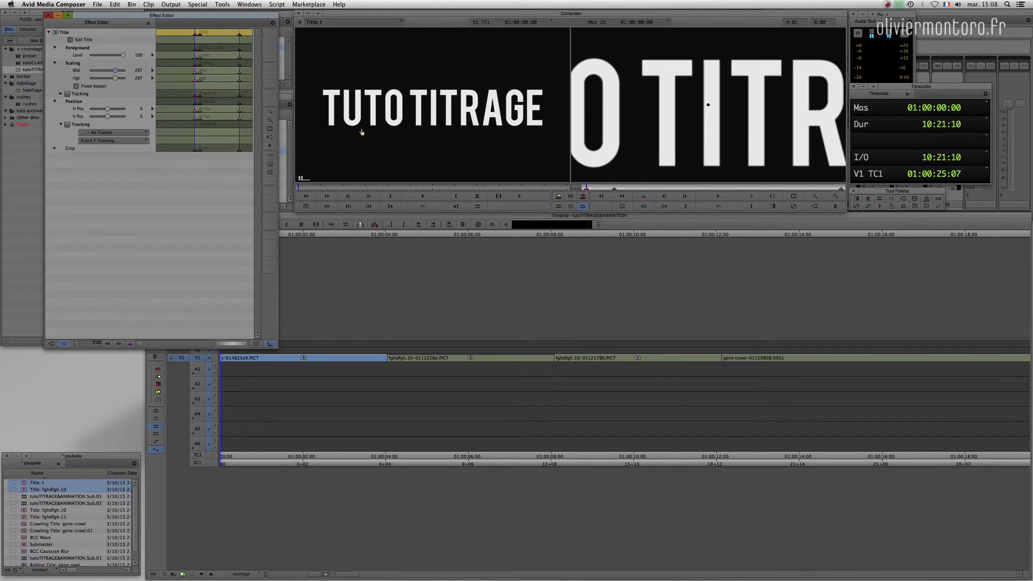
{"action": "left_click", "coordinate": [676, 195]}
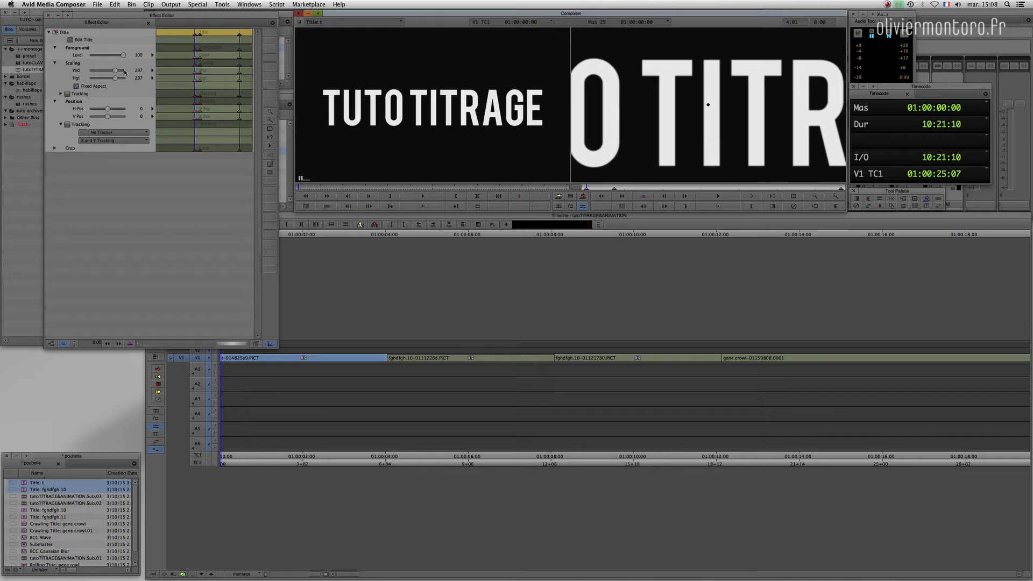
{"action": "left_click", "coordinate": [614, 189]}
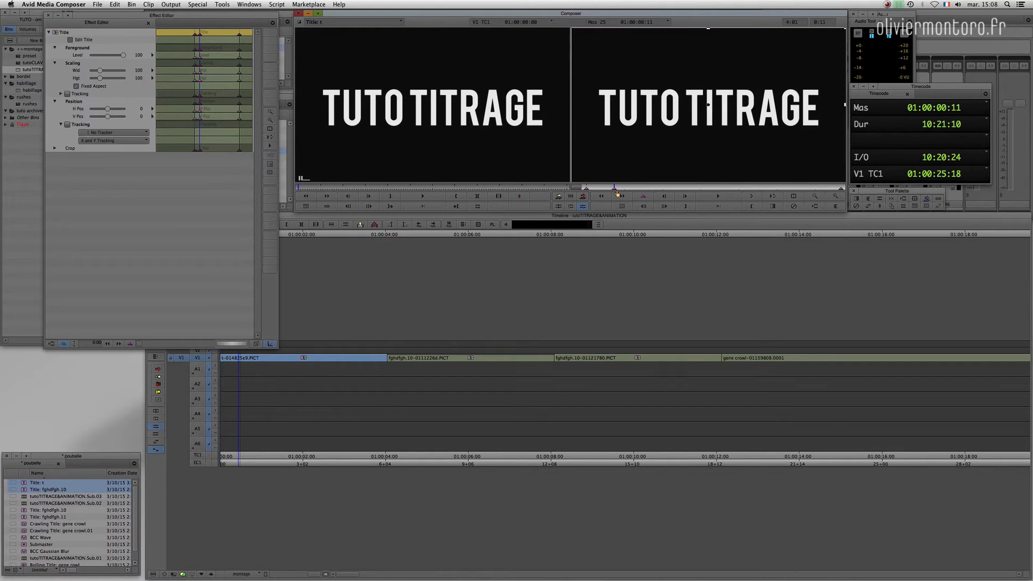
Set the width and height scaling to 80 at the last keyframe with a fixed aspect, and play the animation
{"action": "left_click", "coordinate": [840, 188]}
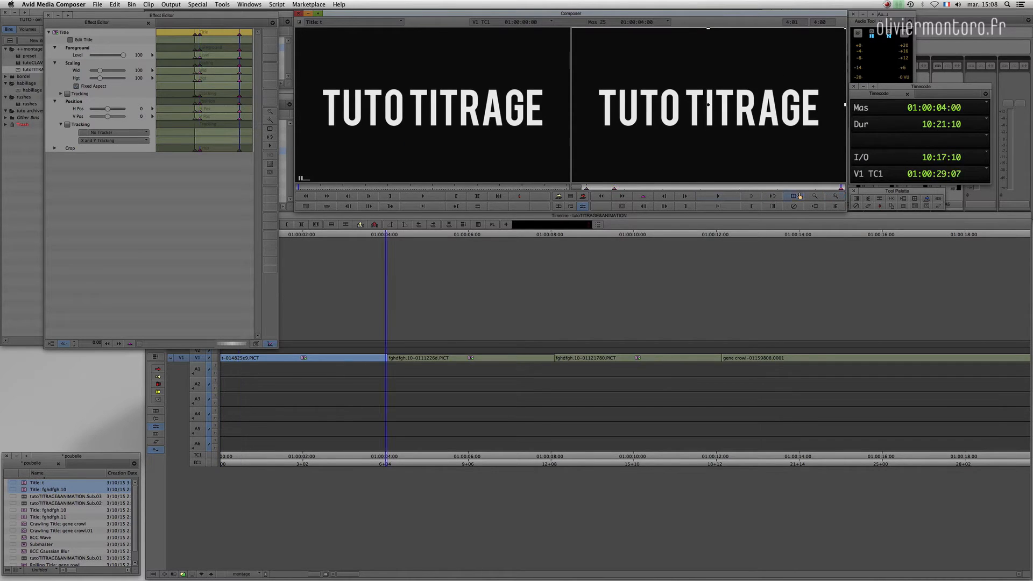
{"action": "left_click", "coordinate": [100, 72]}
{"action": "left_click_drag", "start_coordinate": [99, 71], "coordinate": [94, 73]}
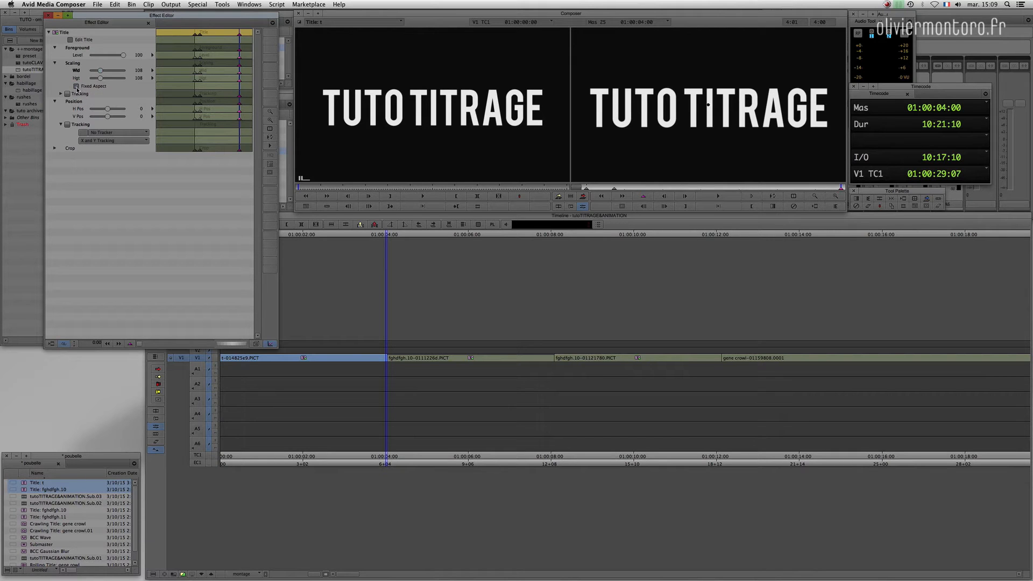
{"action": "left_click_drag", "start_coordinate": [100, 79], "coordinate": [86, 86]}
{"action": "key", "text": "super+z"}
{"action": "left_click", "coordinate": [76, 86]}
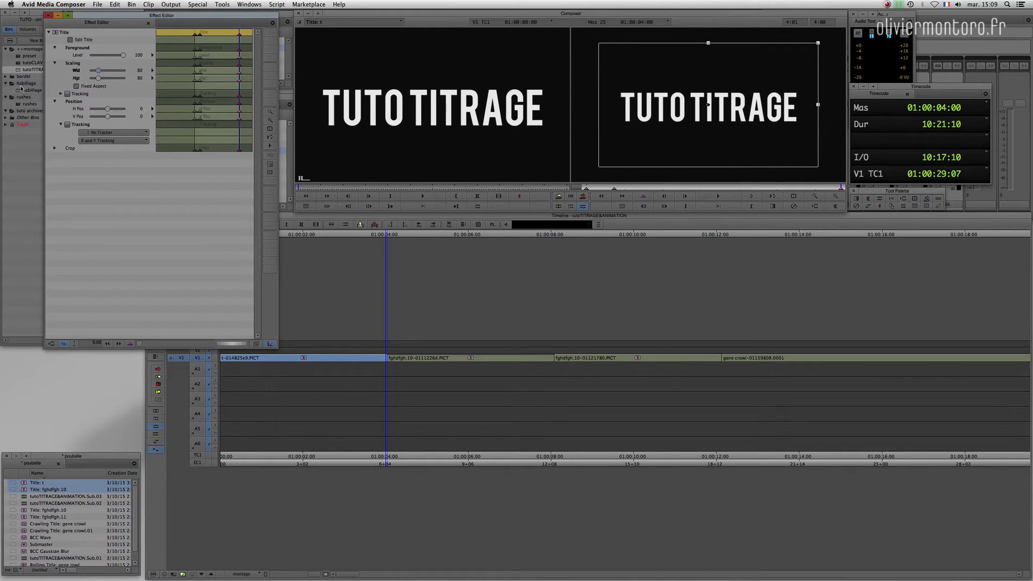
{"action": "left_click", "coordinate": [719, 197]}
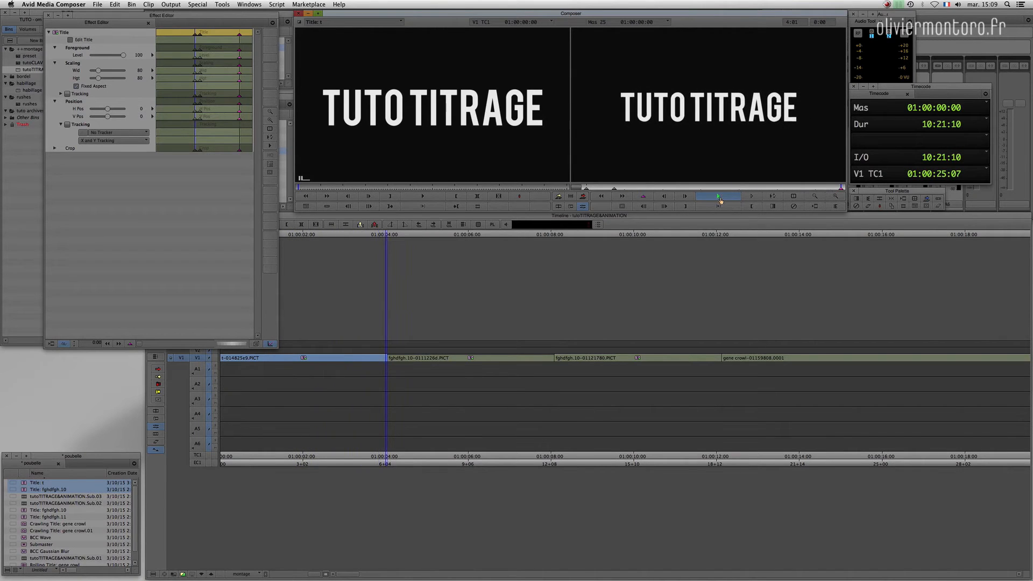
{"action": "left_click", "coordinate": [100, 72]}
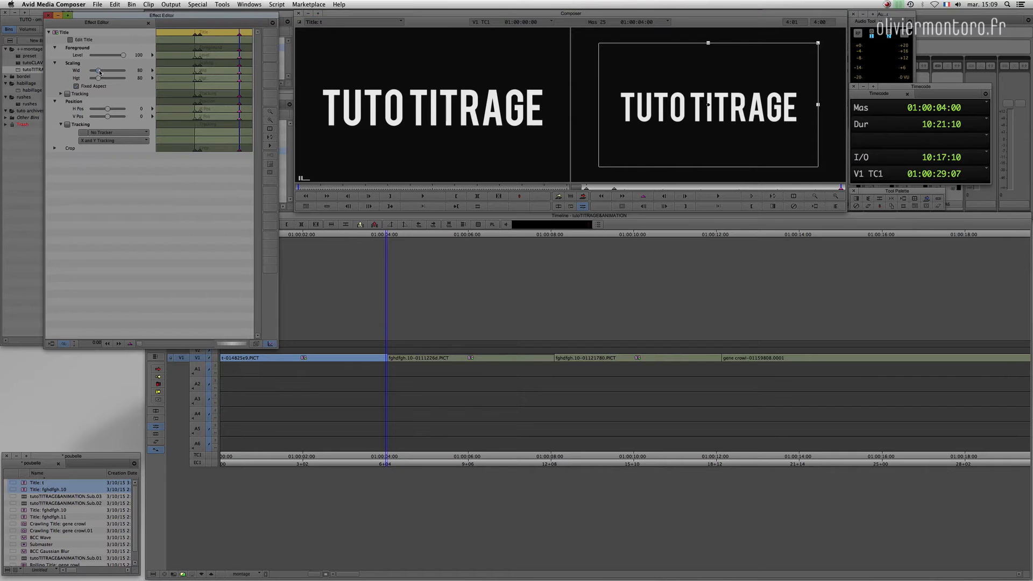
Set the width and height scaling to 70 at the title's last keyframe and play the animation from the start
{"action": "type", "text": "70"}
{"action": "key", "text": "Return"}
{"action": "left_click_drag", "start_coordinate": [606, 187], "coordinate": [581, 190]}
{"action": "left_click", "coordinate": [716, 206]}
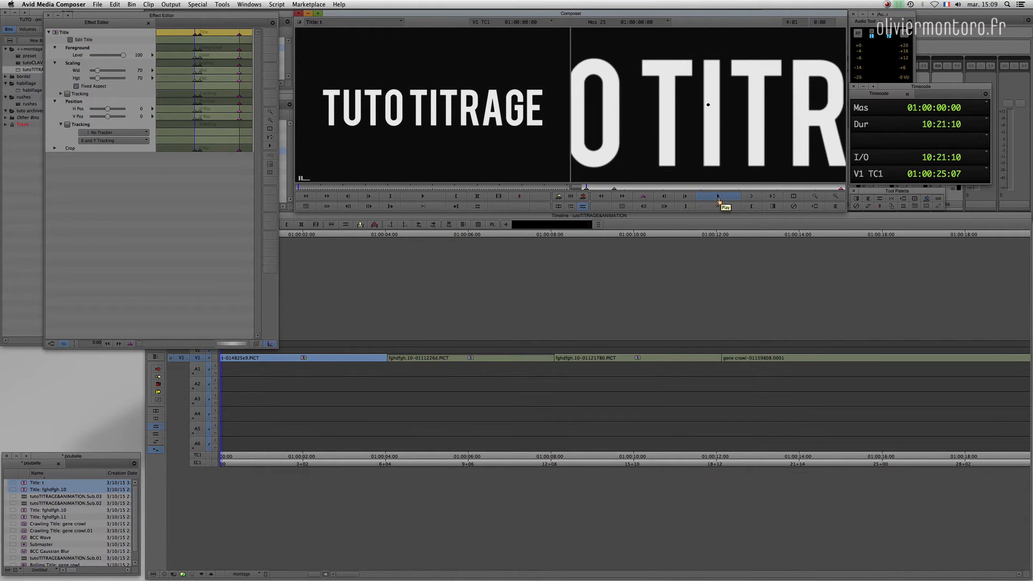
{"action": "left_click", "coordinate": [718, 198]}
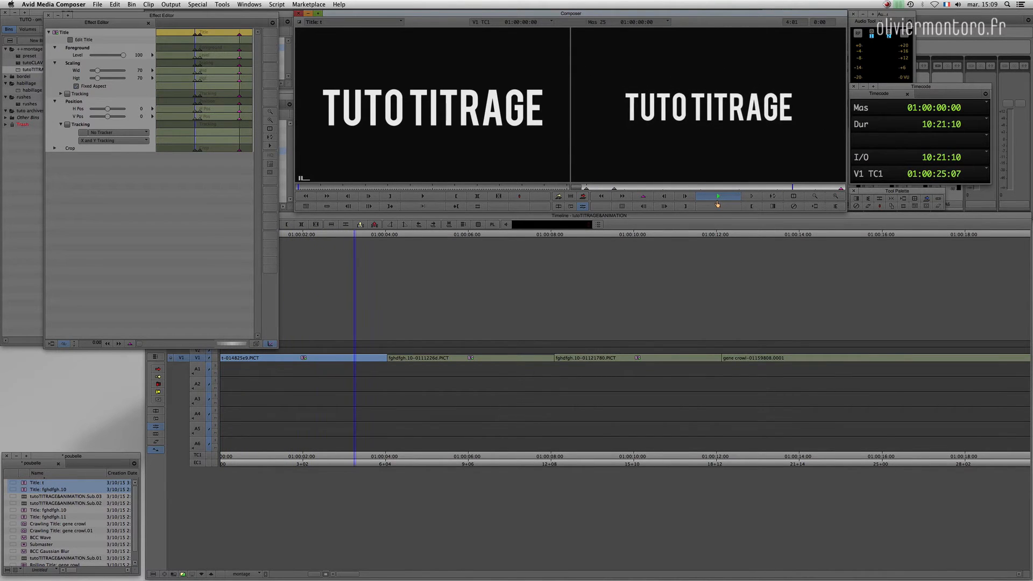
{"action": "mouse_move", "coordinate": [666, 188]}
{"action": "left_mouse_down"}
{"action": "mouse_move", "coordinate": [578, 187]}
{"action": "mouse_move", "coordinate": [839, 187]}
{"action": "mouse_move", "coordinate": [588, 186]}
{"action": "left_mouse_up"}
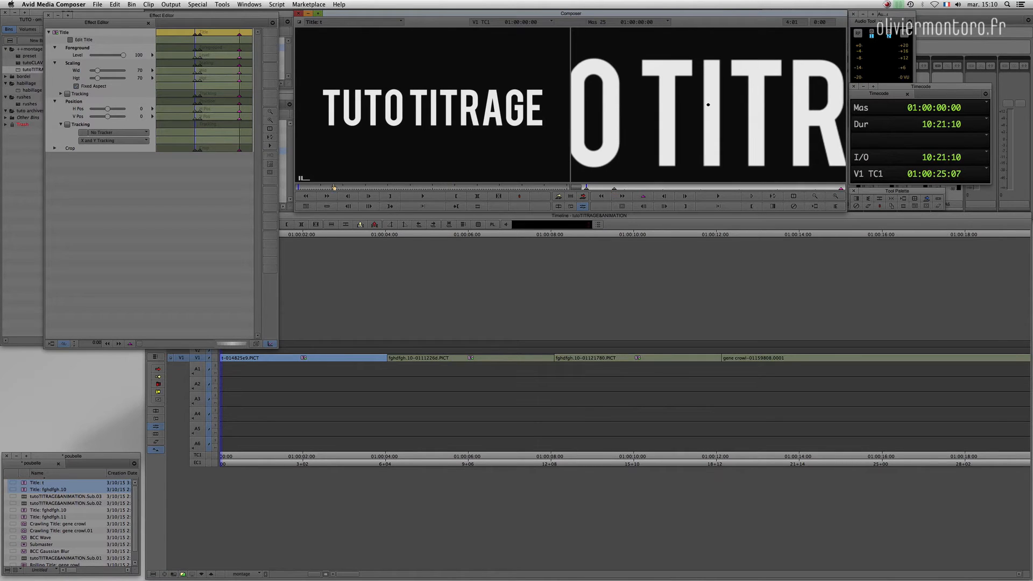
Close the Effect Editor, look at the rolling title further along the sequence, and locate the "SYNTHE: NOM & FONCTION" title near the beginning
{"action": "left_click", "coordinate": [49, 15]}
{"action": "left_click", "coordinate": [65, 31]}
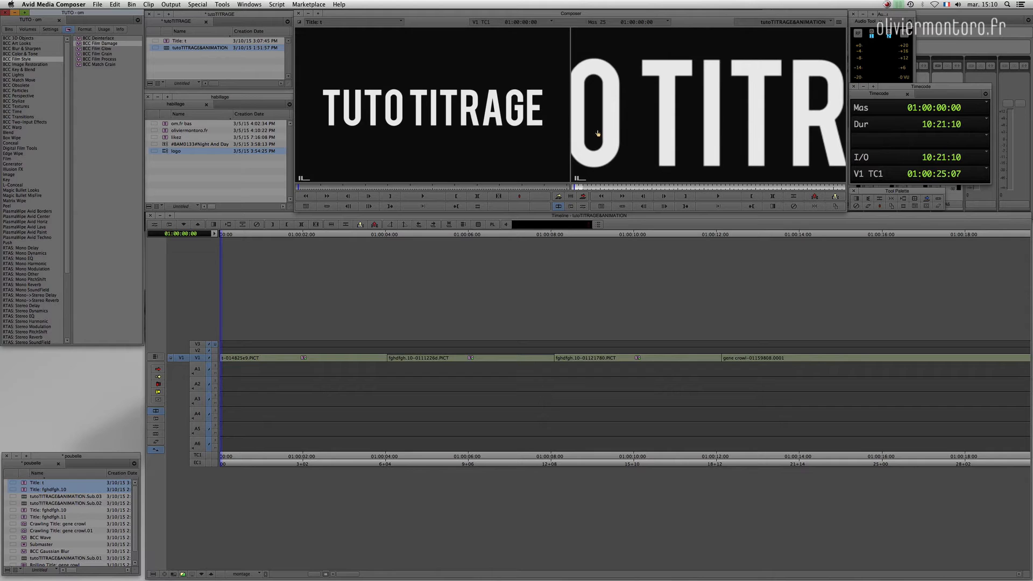
{"action": "left_click", "coordinate": [656, 191]}
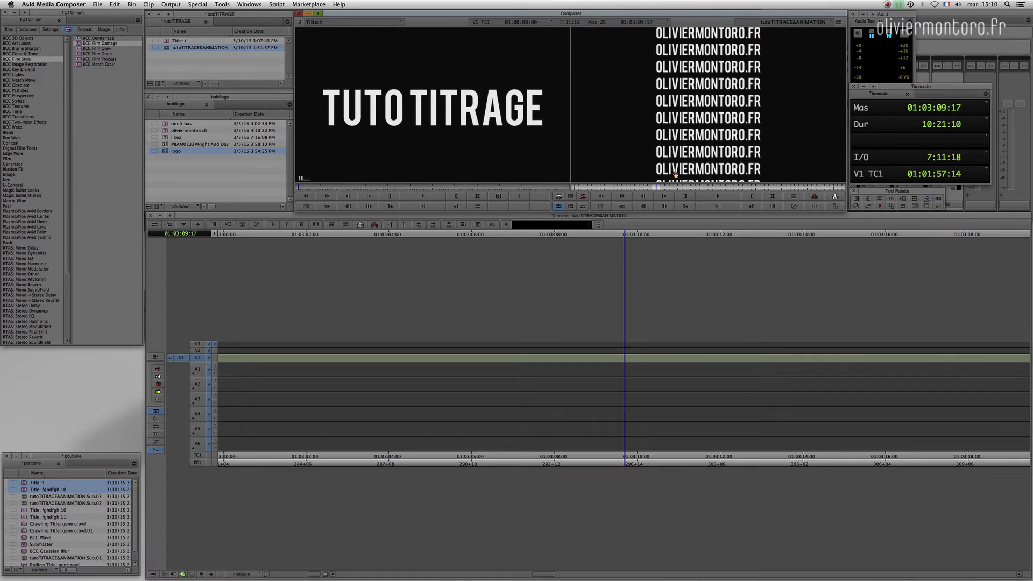
{"action": "left_click", "coordinate": [412, 461]}
{"action": "key", "text": "super+bracketleft"}
{"action": "key", "text": "super+bracketleft"}
{"action": "key", "text": "super+bracketleft"}
{"action": "key", "text": "super+bracketleft"}
{"action": "left_click_drag", "start_coordinate": [228, 393], "coordinate": [234, 395]}
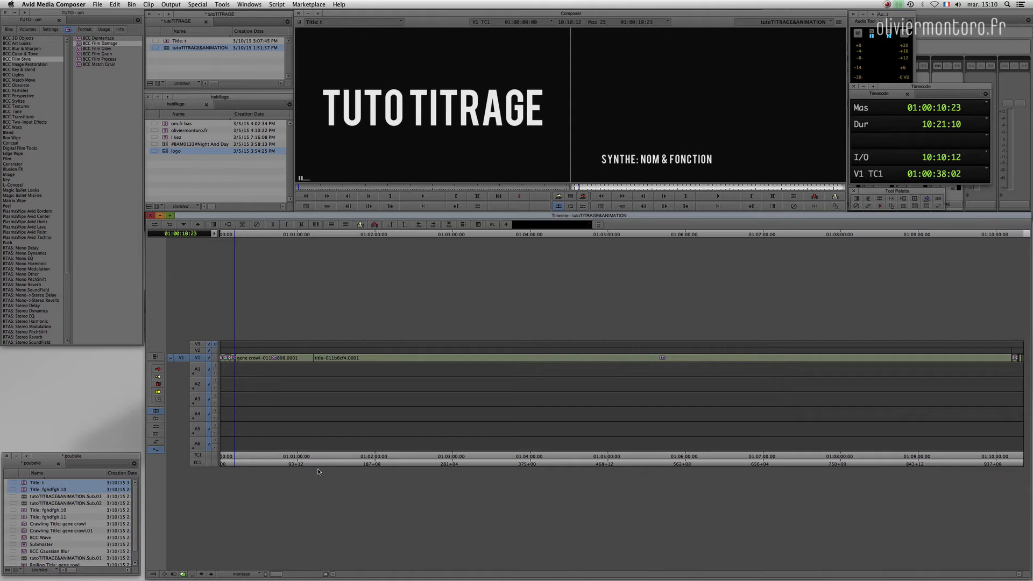
Open the effect settings of the "SYNTHE: NOM & FONCTION" title and compare its position at the first and second keyframes
{"action": "left_click", "coordinate": [147, 5]}
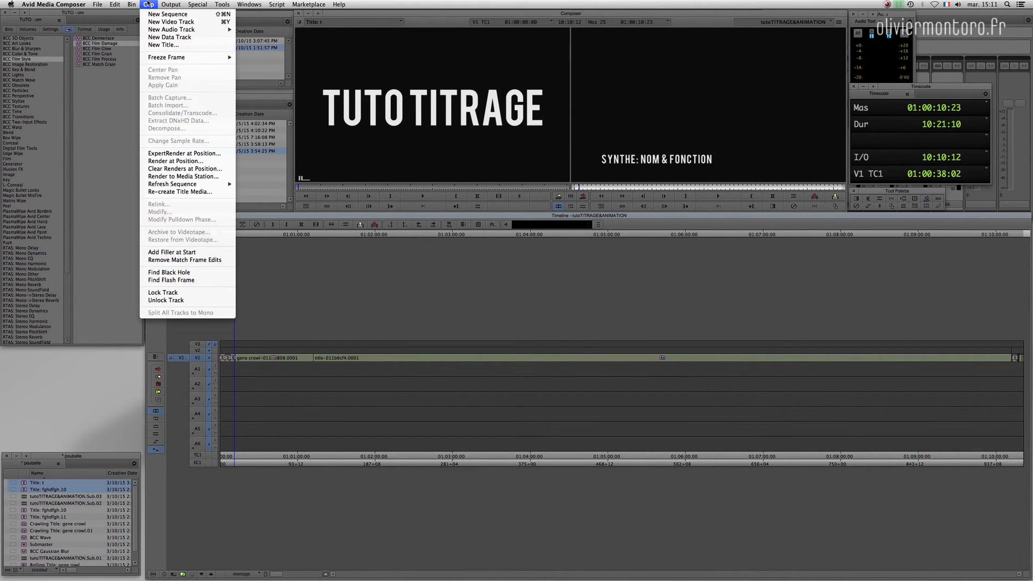
{"action": "left_click", "coordinate": [164, 45]}
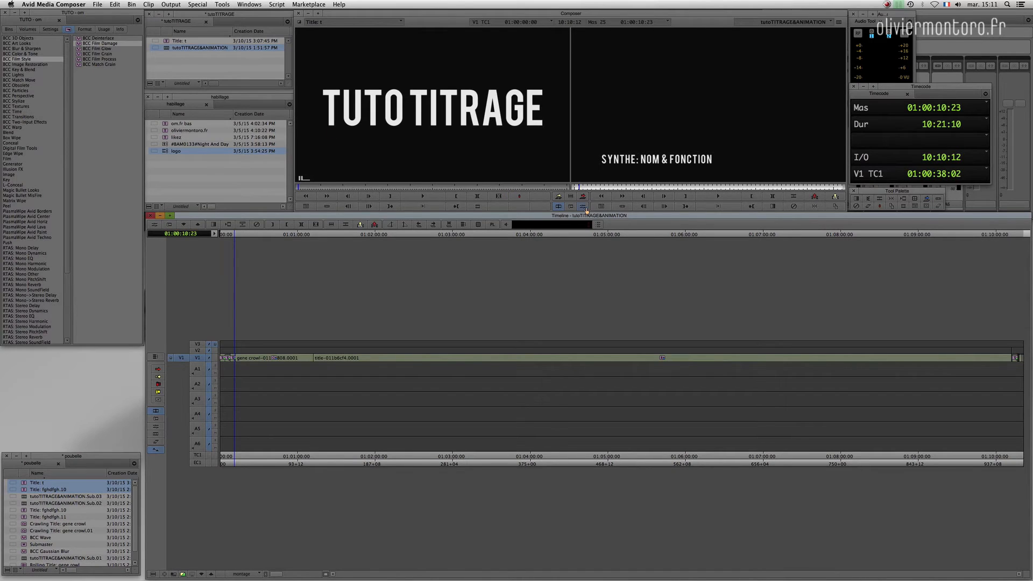
{"action": "left_click", "coordinate": [583, 207]}
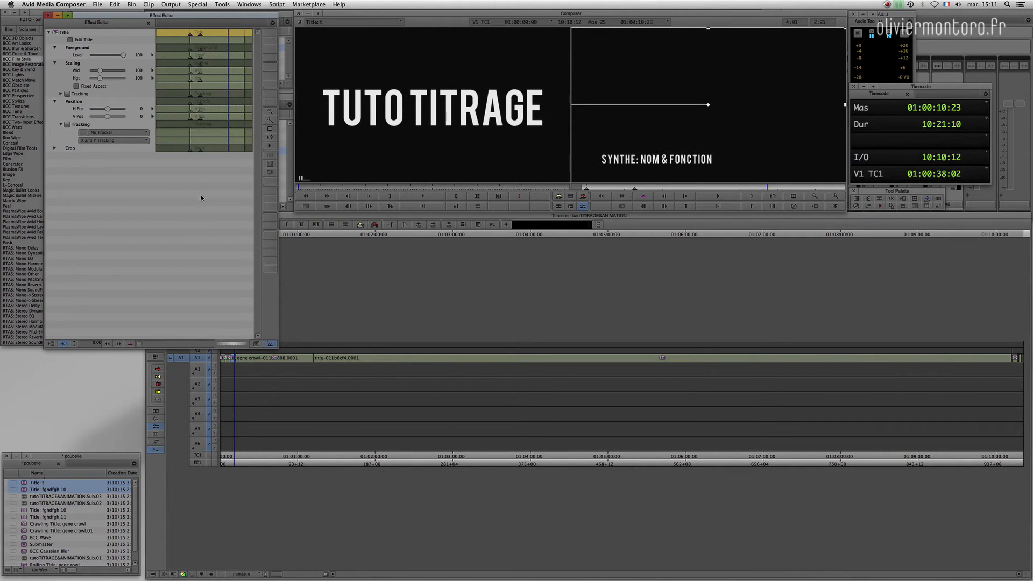
{"action": "mouse_move", "coordinate": [625, 187]}
{"action": "left_mouse_down"}
{"action": "mouse_move", "coordinate": [616, 191]}
{"action": "mouse_move", "coordinate": [636, 193]}
{"action": "left_mouse_up"}
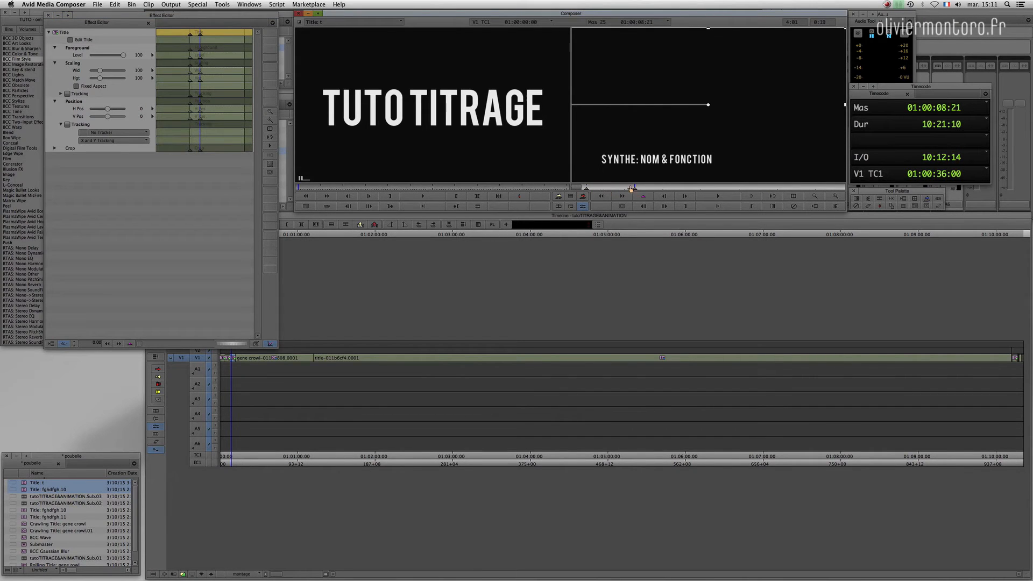
{"action": "left_click", "coordinate": [586, 192]}
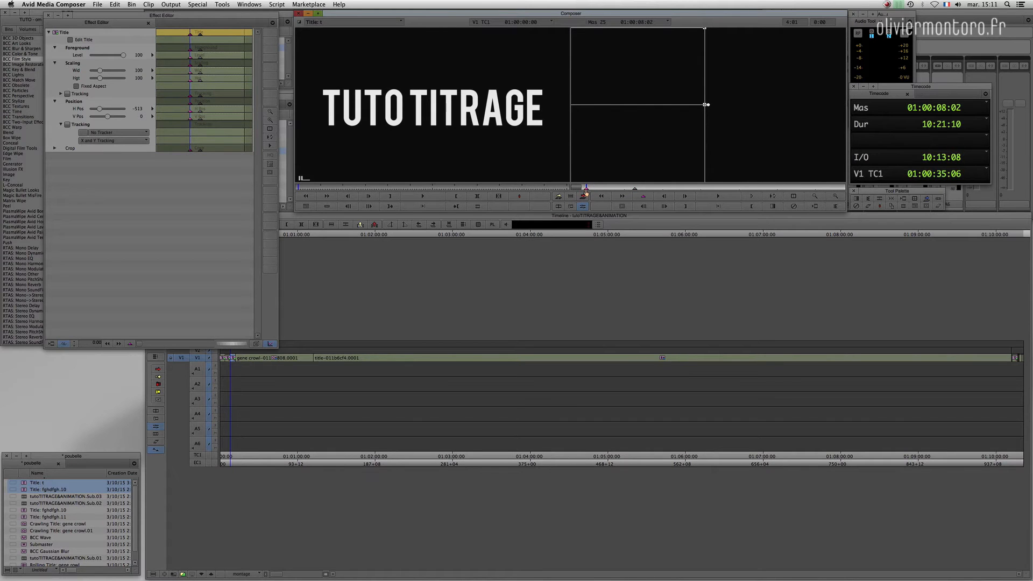
{"action": "left_click", "coordinate": [636, 189]}
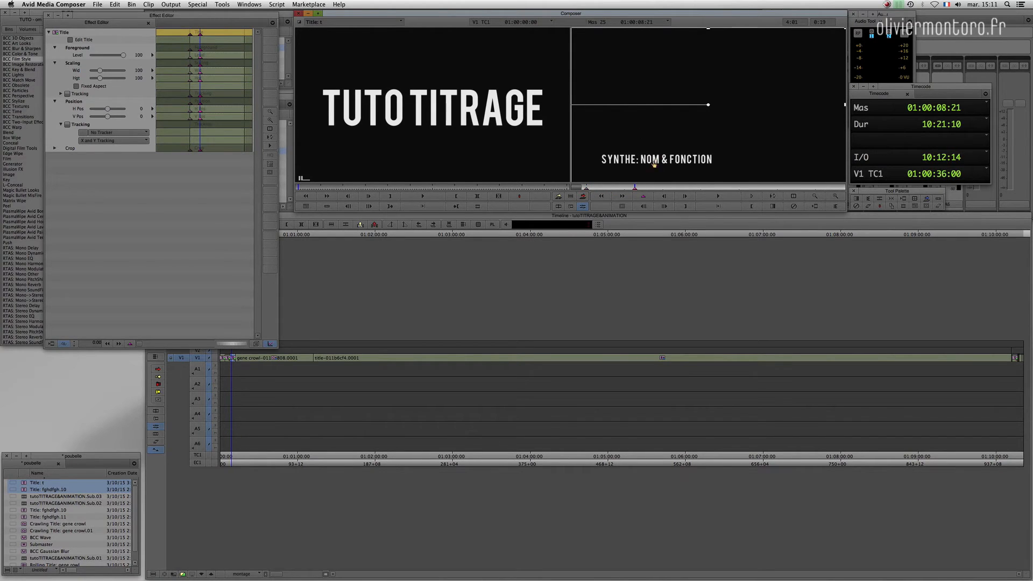
{"action": "left_click", "coordinate": [586, 189]}
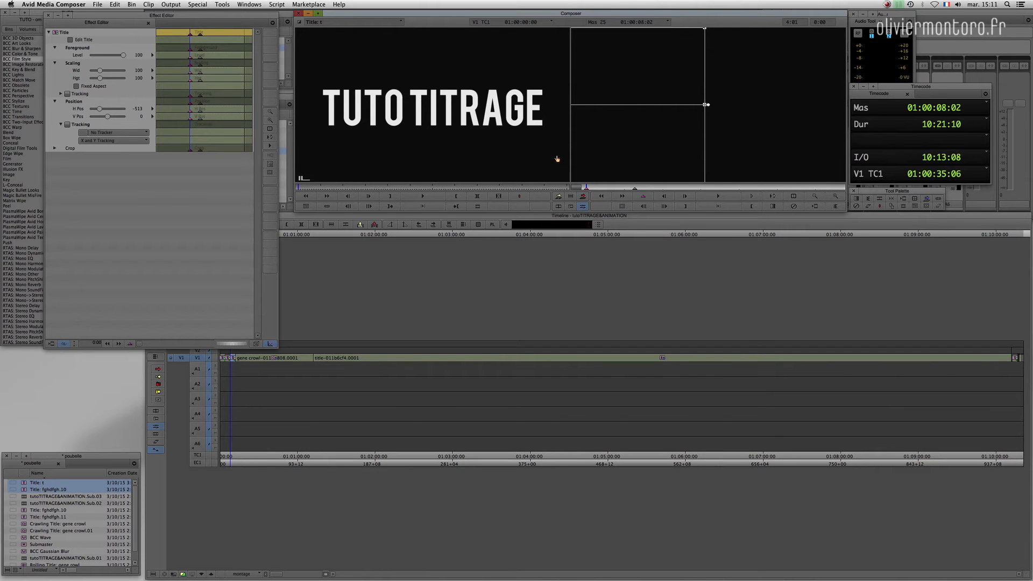
Set the title's horizontal position to -513 at the first keyframe, check the end of the clip, and close the Effect Editor
{"action": "left_click", "coordinate": [639, 196]}
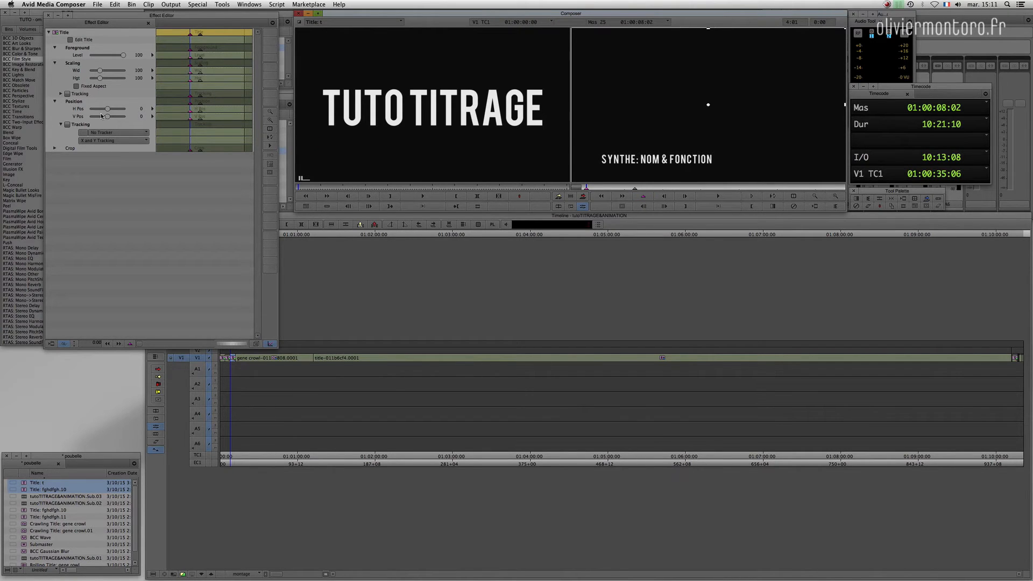
{"action": "left_click_drag", "start_coordinate": [108, 110], "coordinate": [90, 109]}
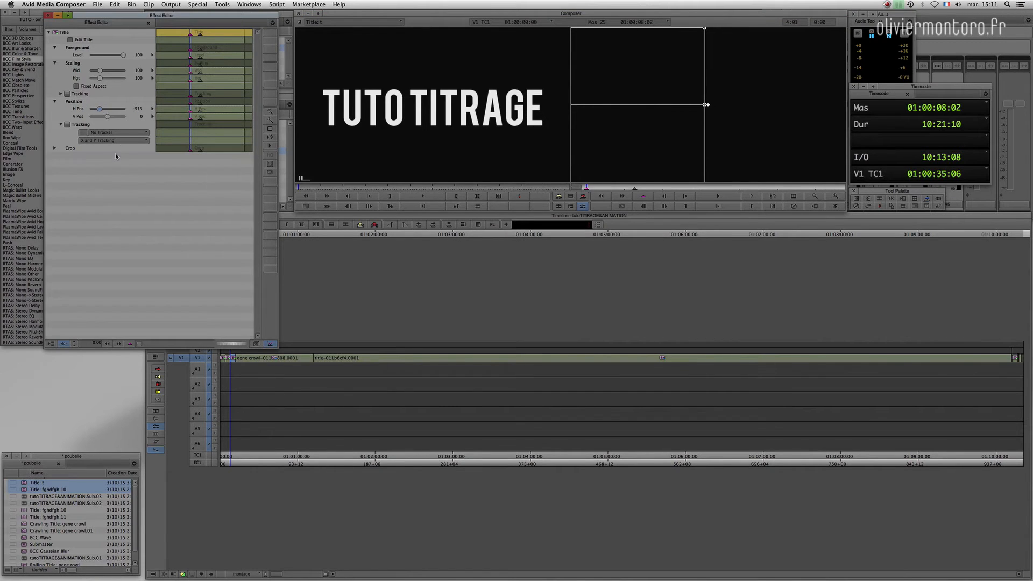
{"action": "left_click_drag", "start_coordinate": [586, 189], "coordinate": [834, 188]}
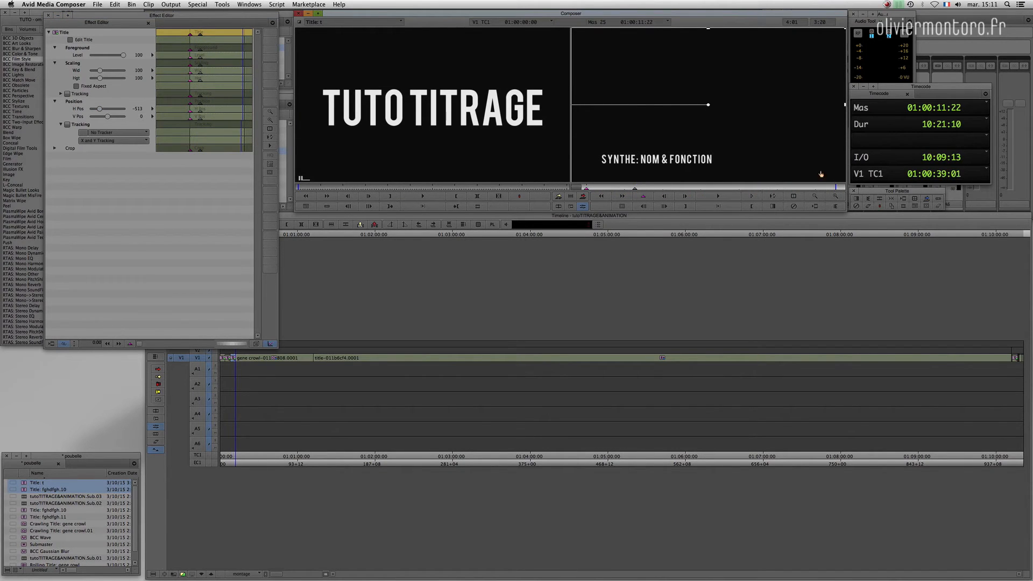
{"action": "left_click", "coordinate": [50, 16]}
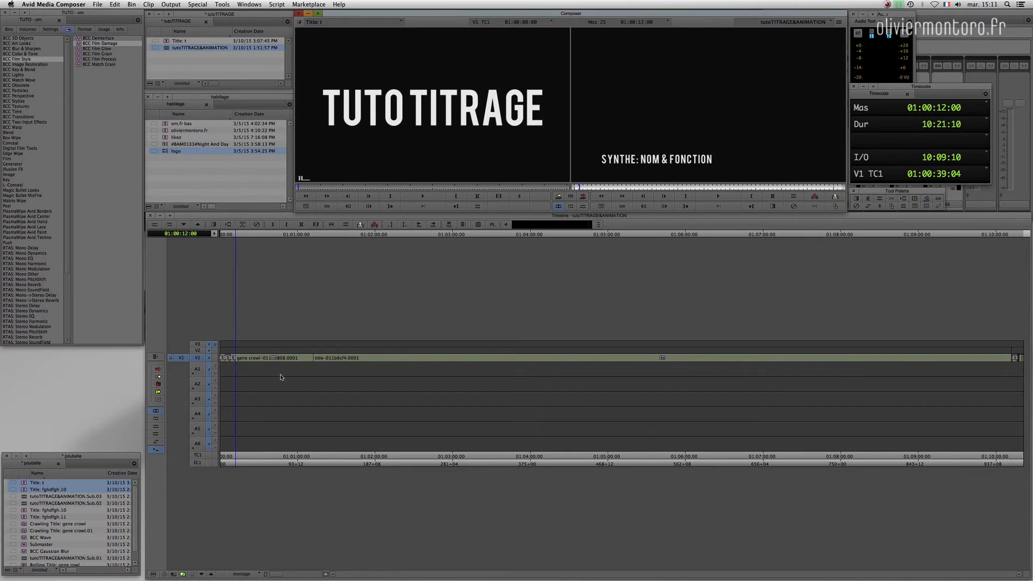
Delete the first title clip on V1 and shift the next two title clips earlier, leaving gaps between them
{"action": "left_click", "coordinate": [237, 381]}
{"action": "left_click", "coordinate": [235, 377]}
{"action": "key", "text": "Up"}
{"action": "key", "text": "Up"}
{"action": "key", "text": "Up"}
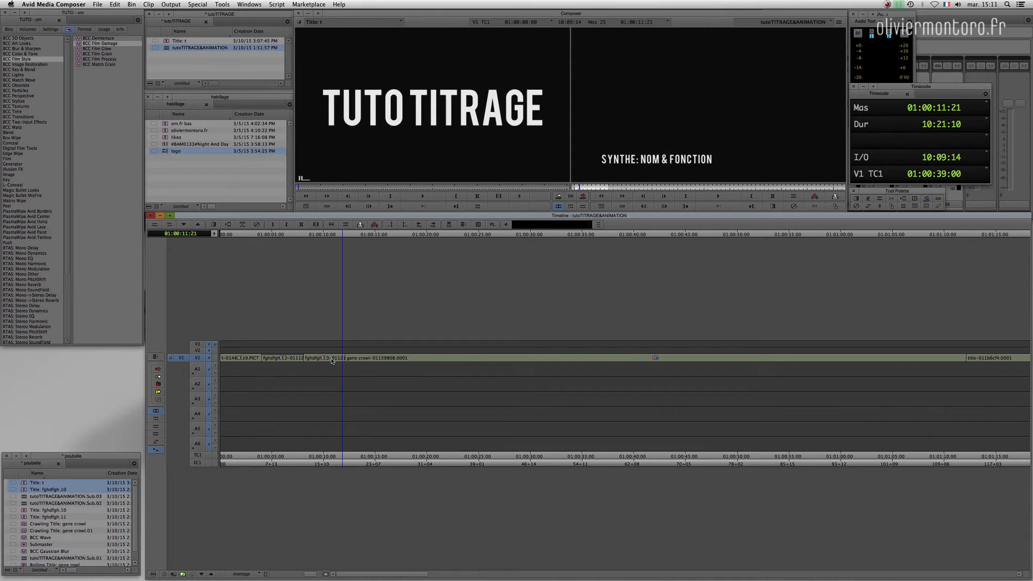
{"action": "left_click", "coordinate": [254, 358]}
{"action": "left_click_drag", "start_coordinate": [291, 358], "coordinate": [274, 358]}
{"action": "left_click", "coordinate": [303, 359]}
{"action": "left_click", "coordinate": [231, 358]}
{"action": "key", "text": "Delete"}
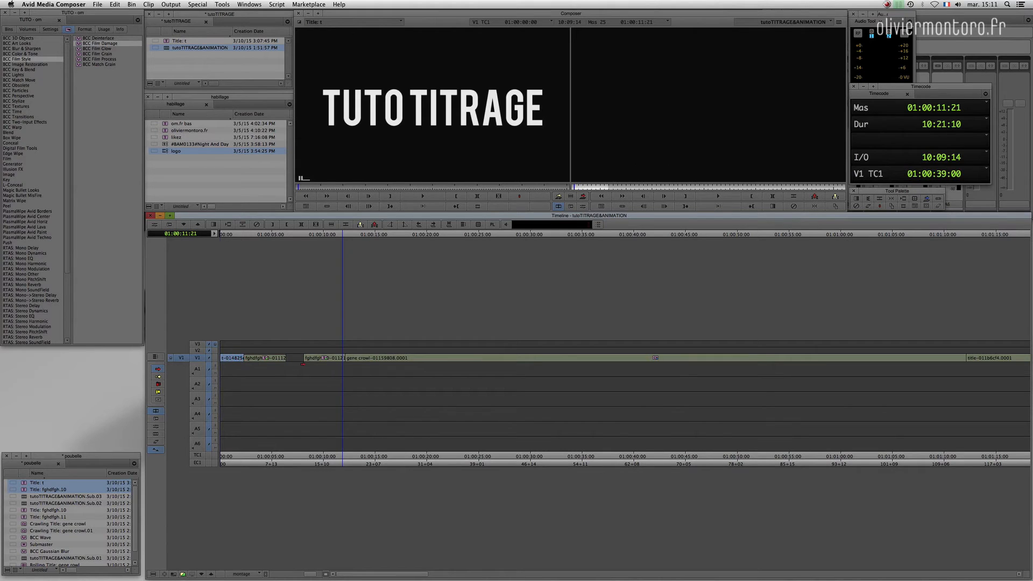
{"action": "left_click_drag", "start_coordinate": [326, 358], "coordinate": [318, 359]}
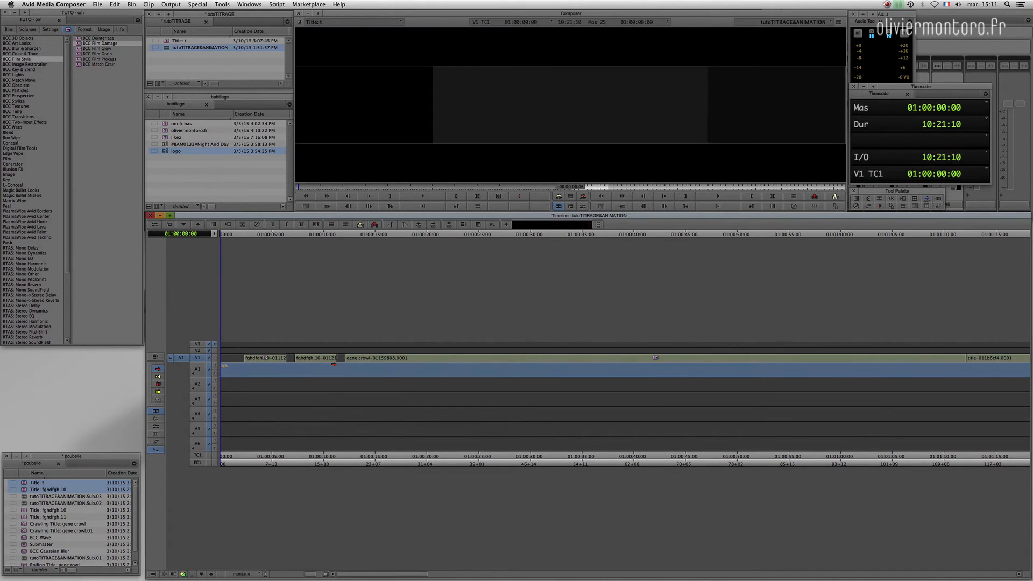
Add a 10-frame dissolve at the end of the "SYNTHE: NOM & FONCTION" title clip
{"action": "left_click", "coordinate": [338, 368]}
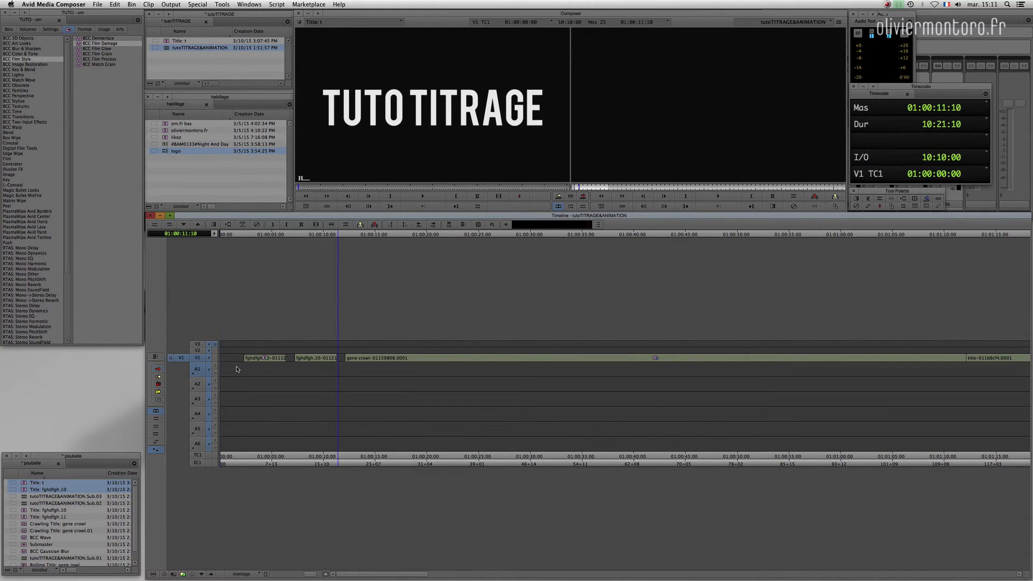
{"action": "left_click", "coordinate": [333, 369]}
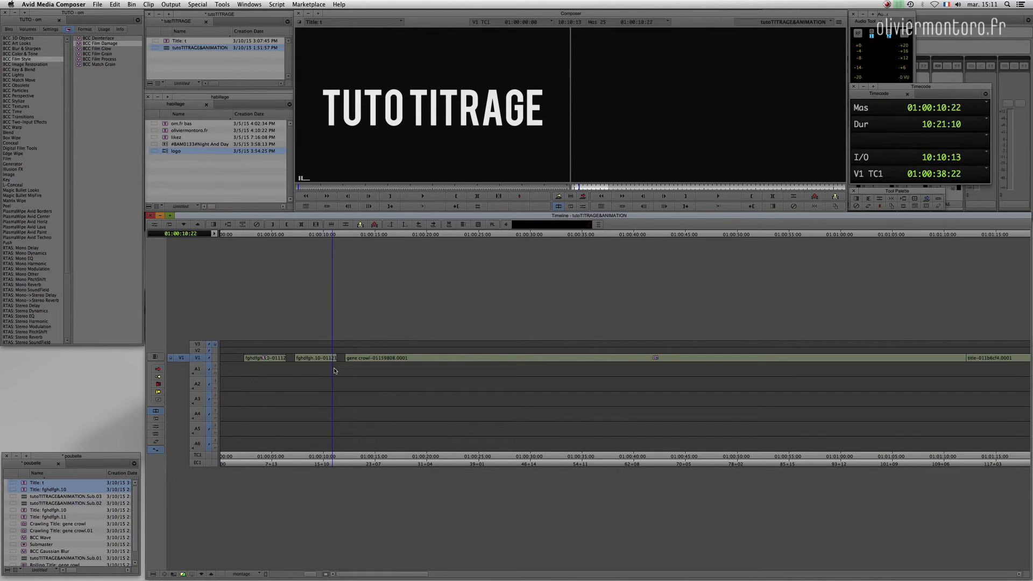
{"action": "left_click", "coordinate": [214, 224]}
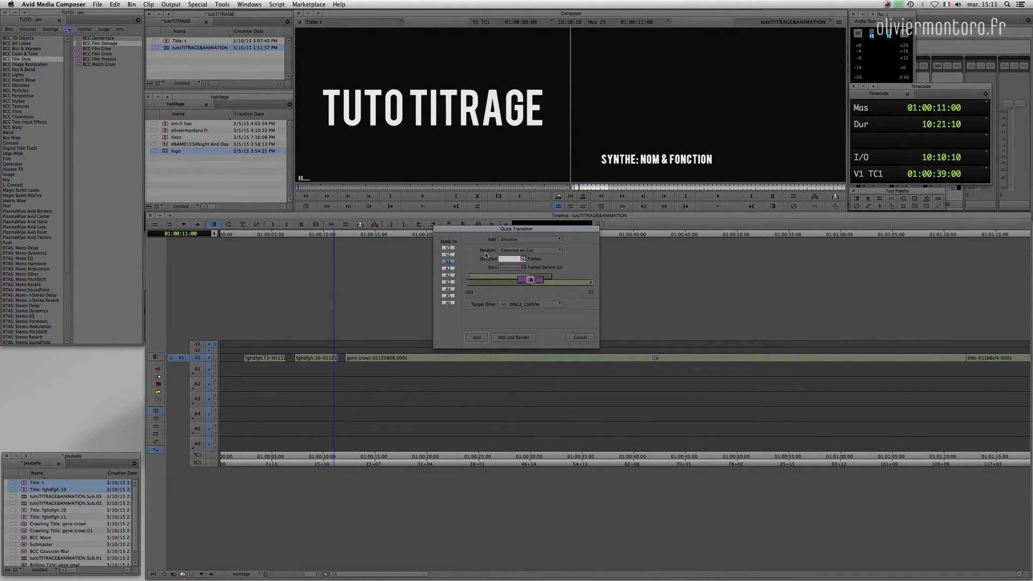
{"action": "type", "text": "10"}
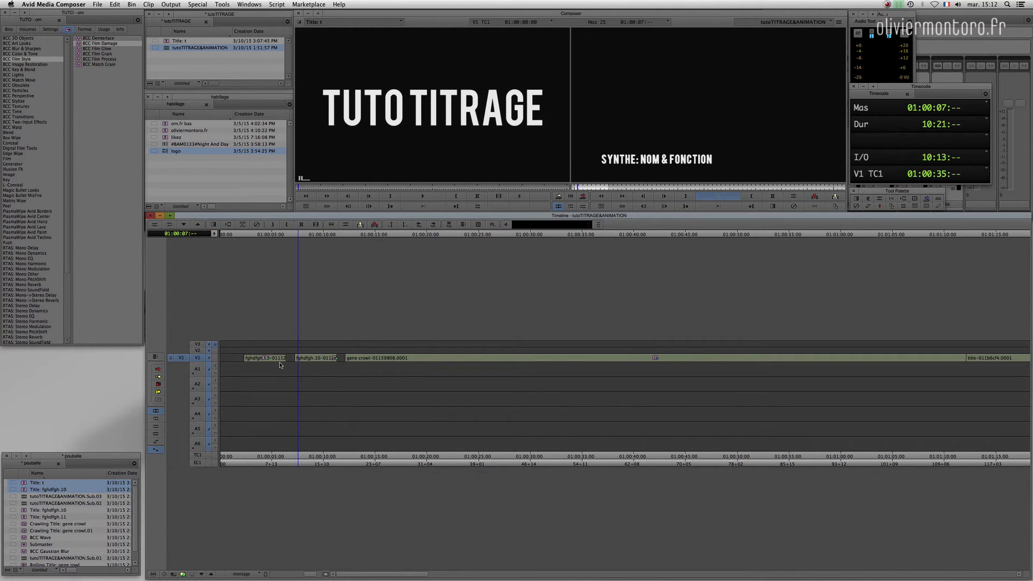
Check the title clip from its start and undo the dissolve at its end
{"action": "left_click", "coordinate": [300, 366]}
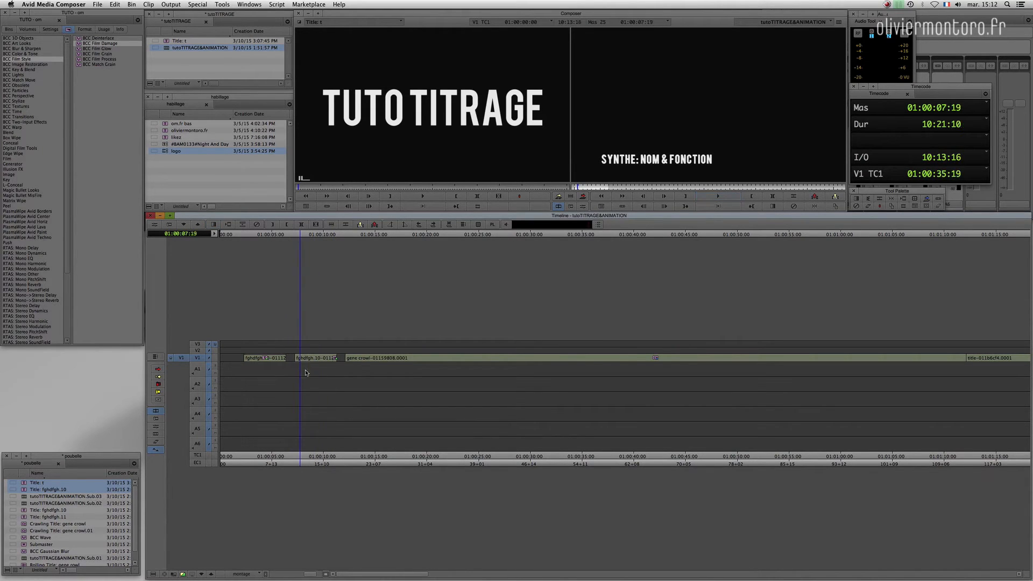
{"action": "left_click", "coordinate": [316, 372]}
{"action": "mouse_move", "coordinate": [316, 371]}
{"action": "left_mouse_down"}
{"action": "mouse_move", "coordinate": [260, 369]}
{"action": "mouse_move", "coordinate": [317, 371]}
{"action": "left_mouse_up"}
{"action": "key", "text": "super+z"}
{"action": "key", "text": "super+z"}
{"action": "key", "text": "super+z"}
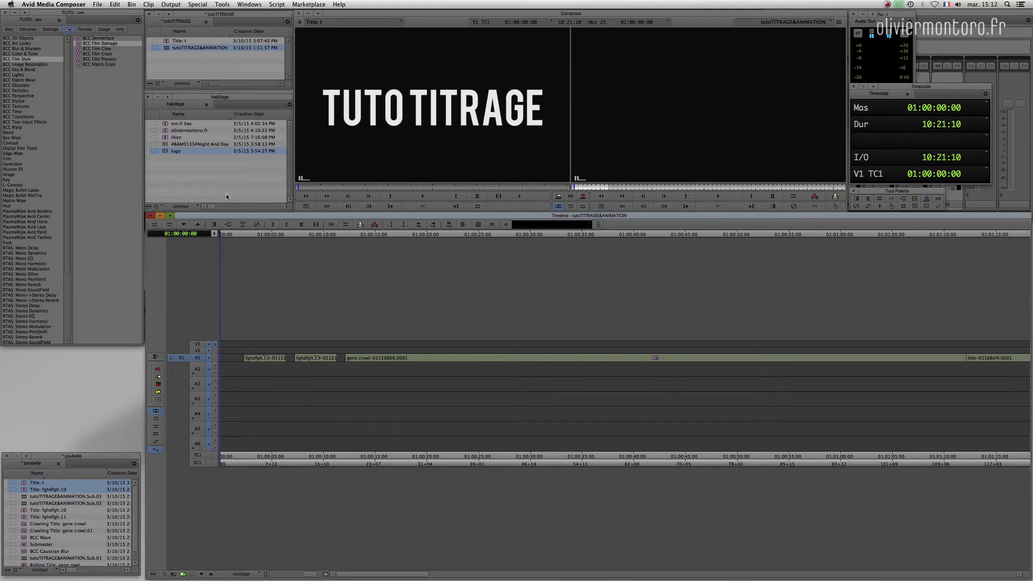
Add a 10-frame dissolve ending on the cut at the end of the "SYNTHE: NOM & FONCTION" title, and play the clip
{"action": "left_click_drag", "start_coordinate": [306, 371], "coordinate": [334, 375]}
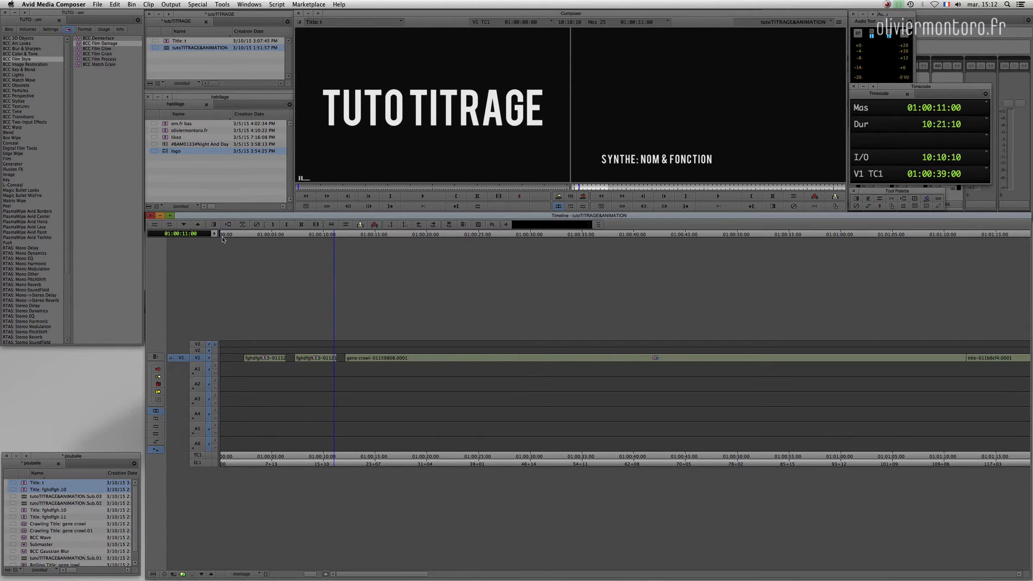
{"action": "key", "text": "backslash"}
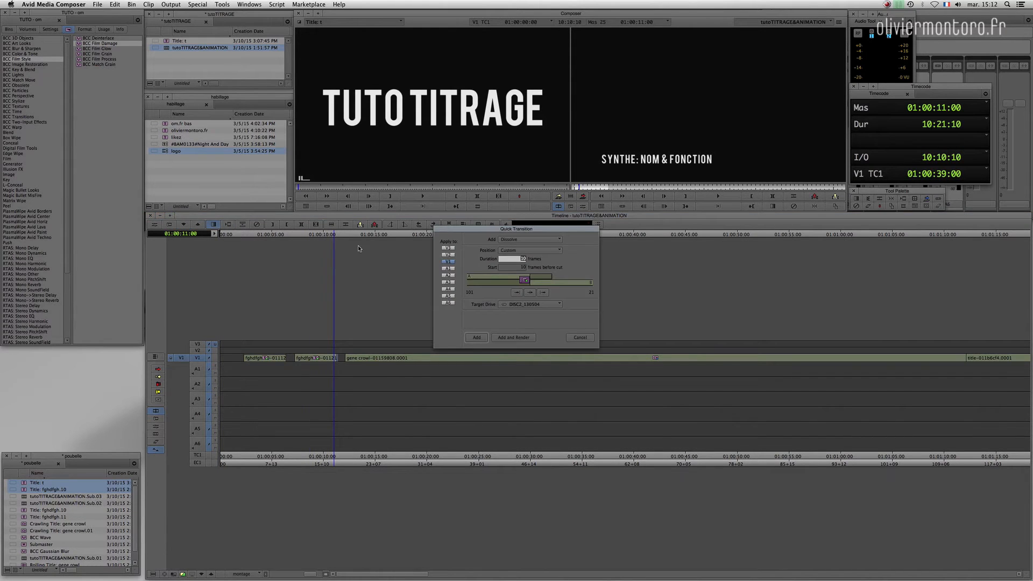
{"action": "left_click", "coordinate": [518, 294]}
{"action": "left_click", "coordinate": [478, 339]}
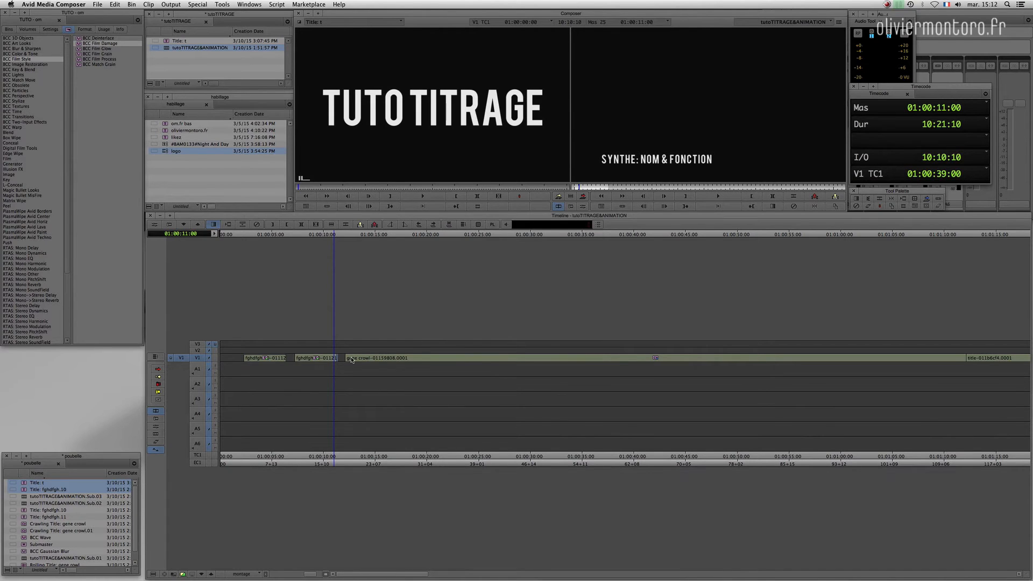
{"action": "left_click_drag", "start_coordinate": [316, 376], "coordinate": [294, 387]}
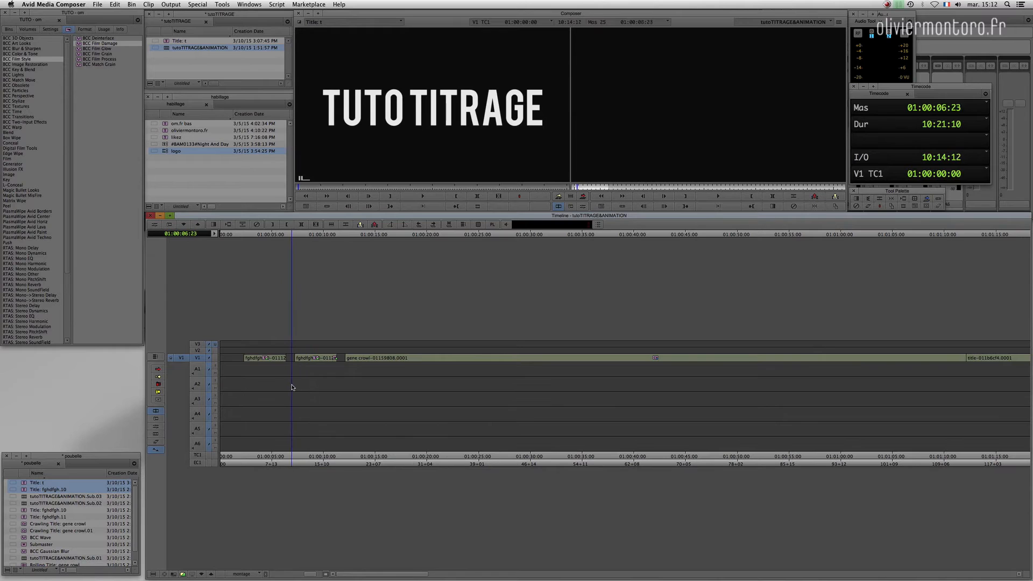
{"action": "key", "text": "space"}
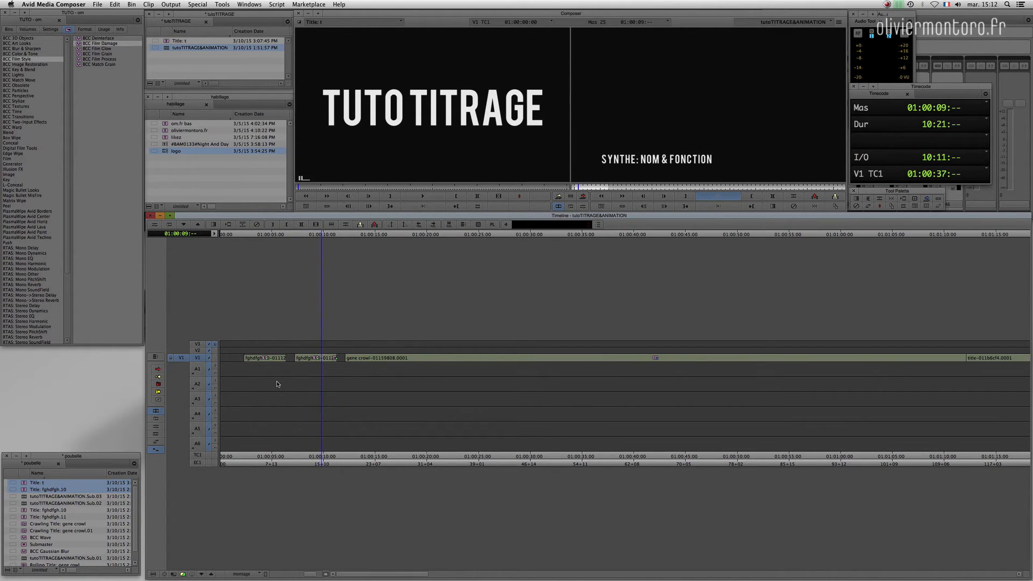
{"action": "key", "text": "space"}
{"action": "left_click", "coordinate": [310, 402]}
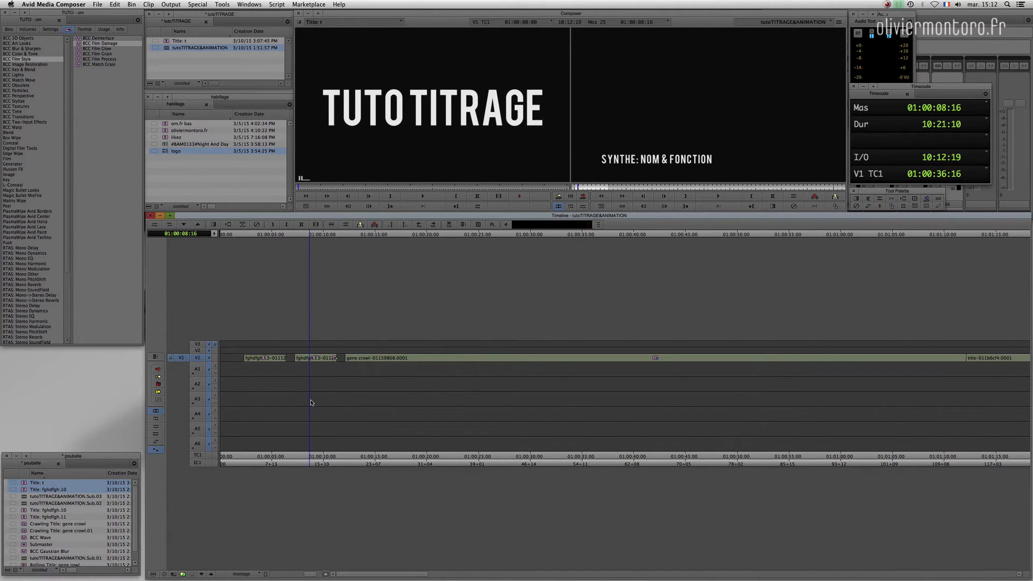
Move the "SYNTHE: NOM & FONCTION" title clip up to track V2 and mark the empty gap beneath it on V1
{"action": "left_click_drag", "start_coordinate": [318, 358], "coordinate": [318, 351]}
{"action": "left_click", "coordinate": [316, 370]}
{"action": "key", "text": "t"}
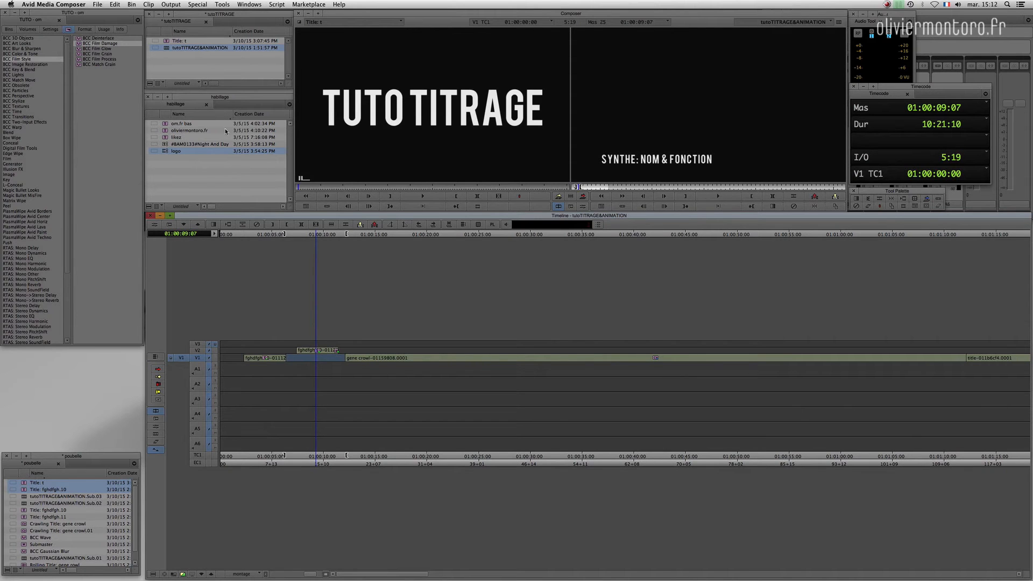
Load the logo clip, overwrite it into the marked gap on V1, and move to its beginning
{"action": "double_click", "coordinate": [165, 153]}
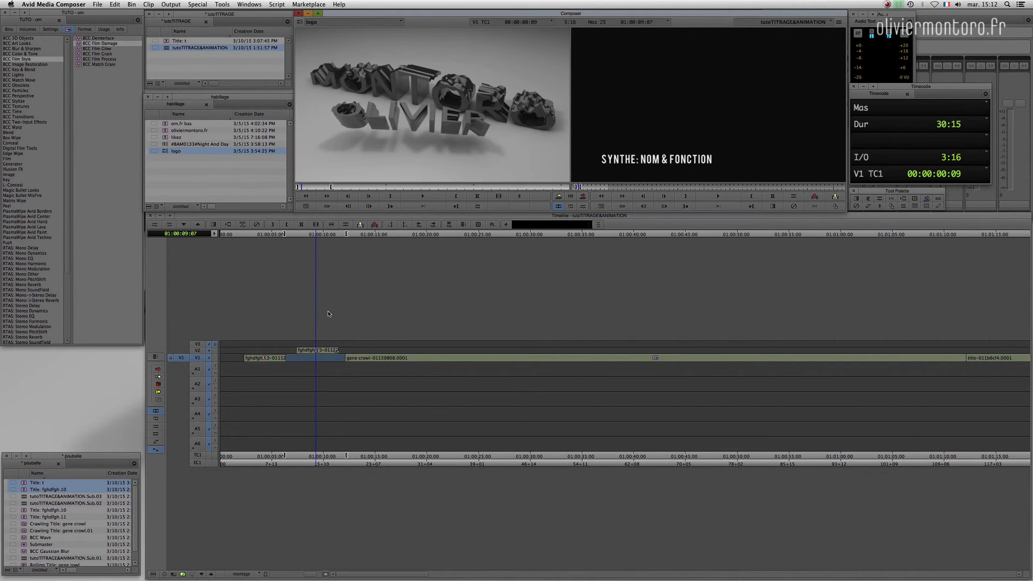
{"action": "key", "text": "b"}
{"action": "left_click_drag", "start_coordinate": [314, 376], "coordinate": [287, 378]}
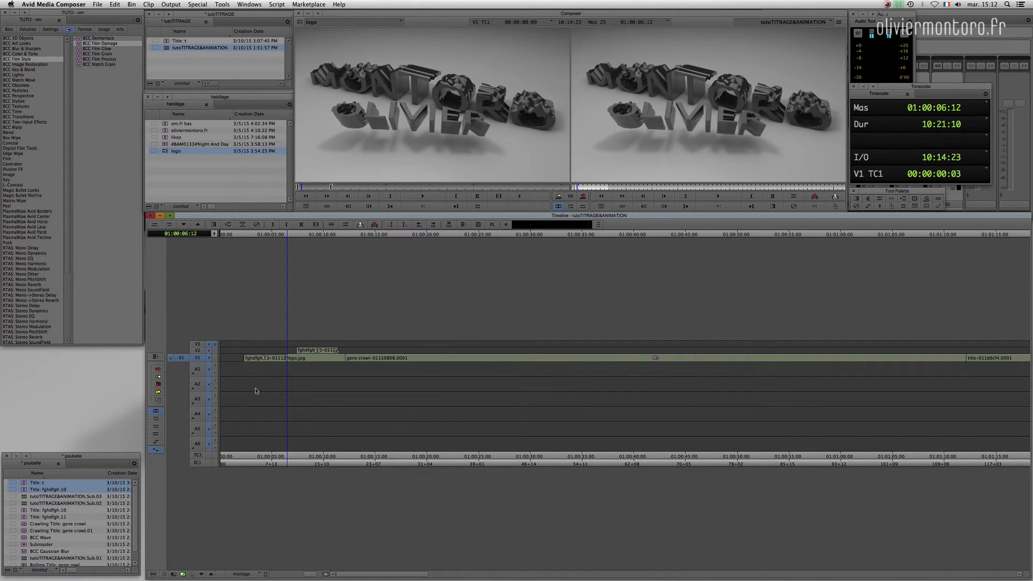
Play the sequence over the logo, check the title above it, and show the project's list of bins
{"action": "key", "text": "space"}
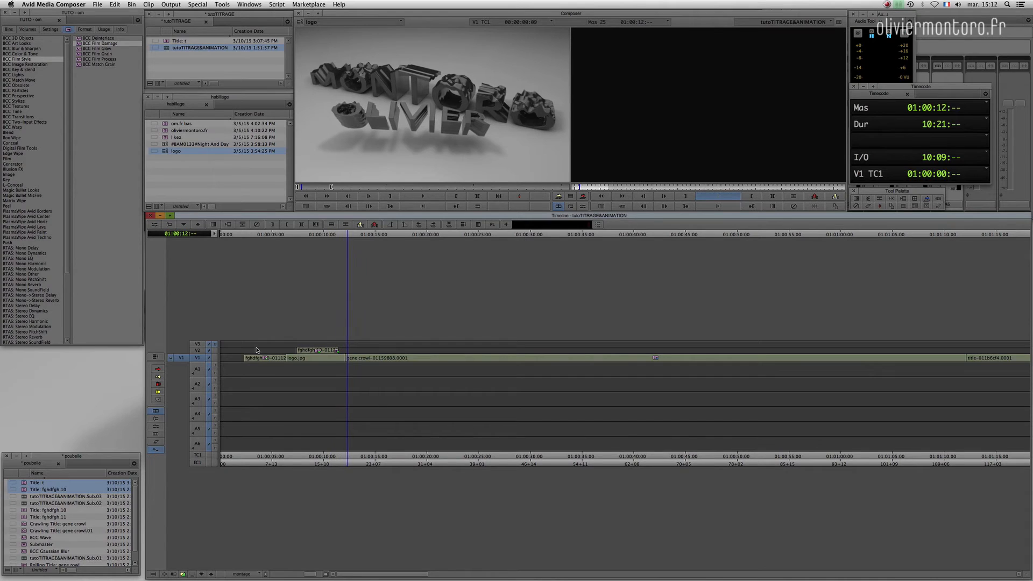
{"action": "mouse_move", "coordinate": [316, 362]}
{"action": "left_mouse_down"}
{"action": "mouse_move", "coordinate": [300, 361]}
{"action": "mouse_move", "coordinate": [310, 357]}
{"action": "left_mouse_up"}
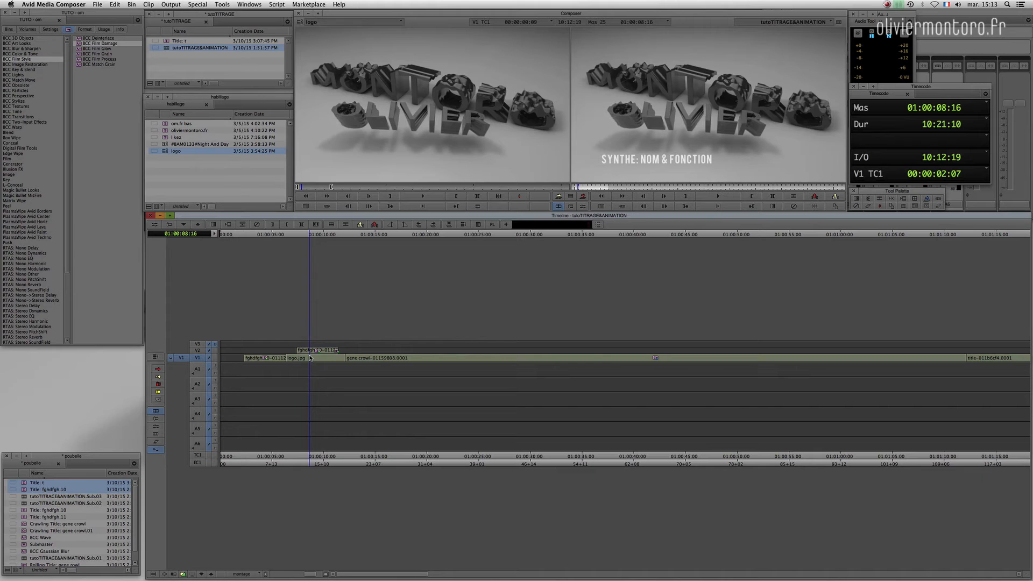
{"action": "left_click", "coordinate": [202, 174]}
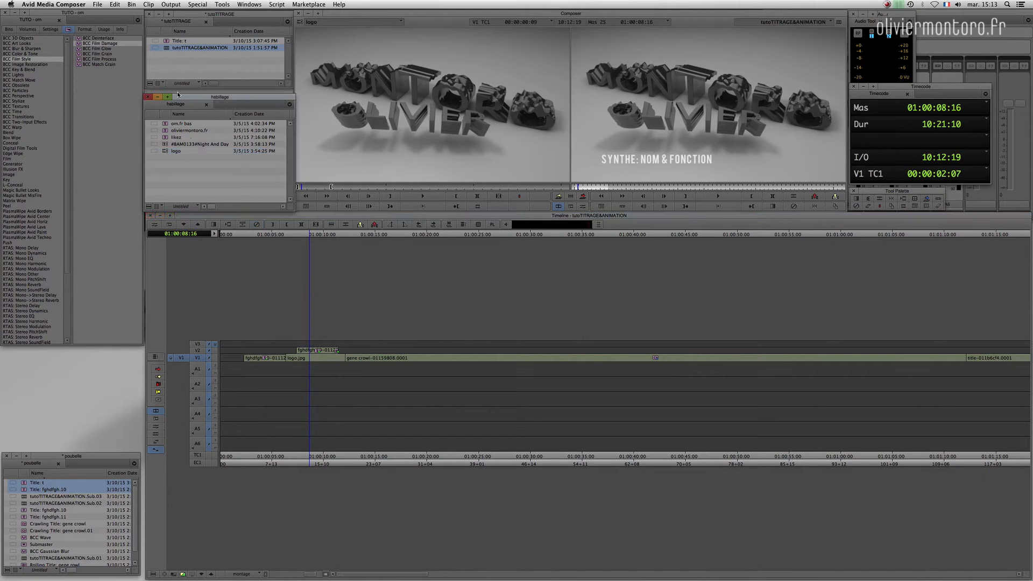
{"action": "left_click", "coordinate": [8, 29]}
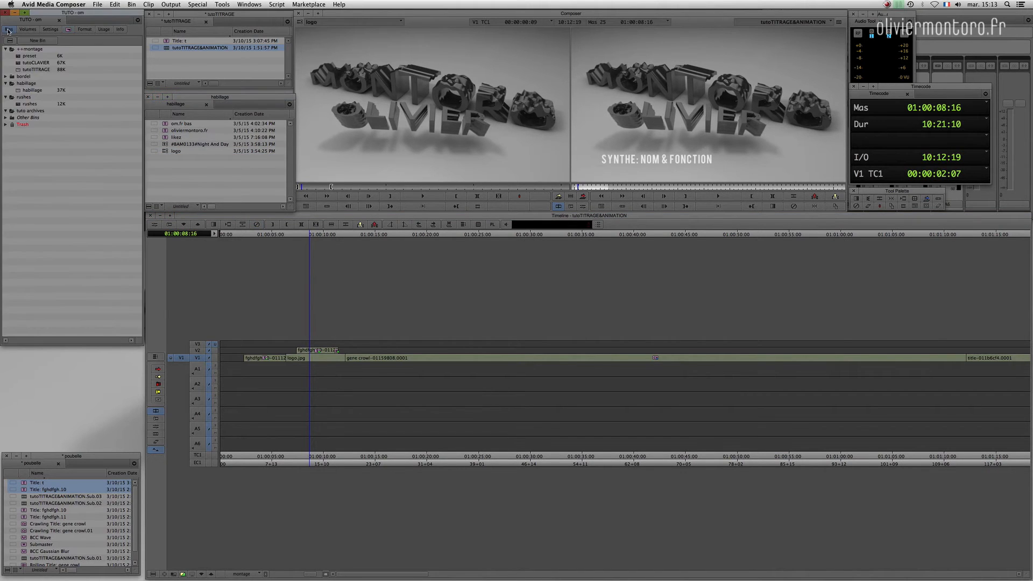
{"action": "left_click", "coordinate": [196, 174]}
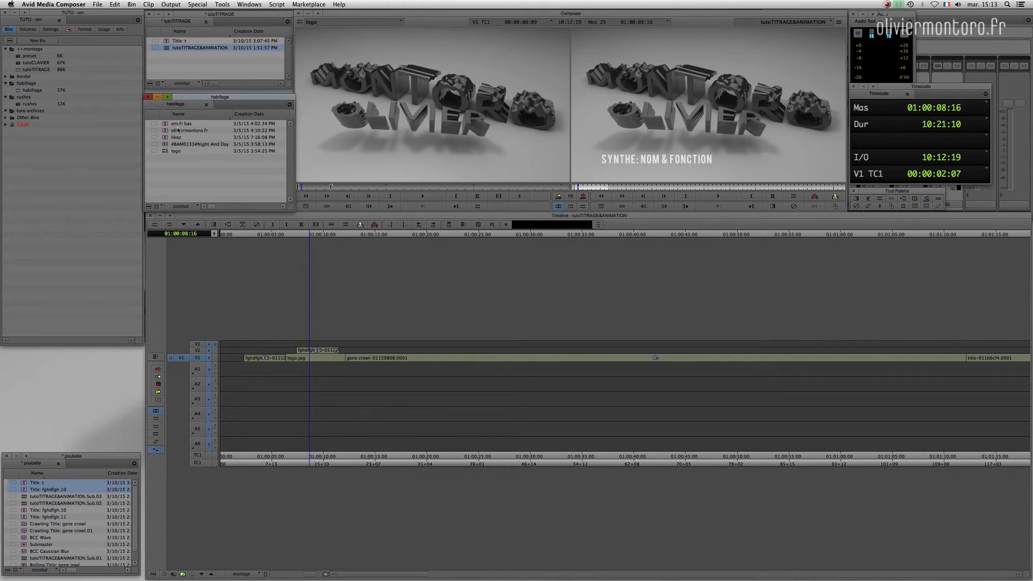
Mark the title clip on V2 with only that track enabled and save it as a subsequence in the habillage bin
{"action": "left_click", "coordinate": [317, 355]}
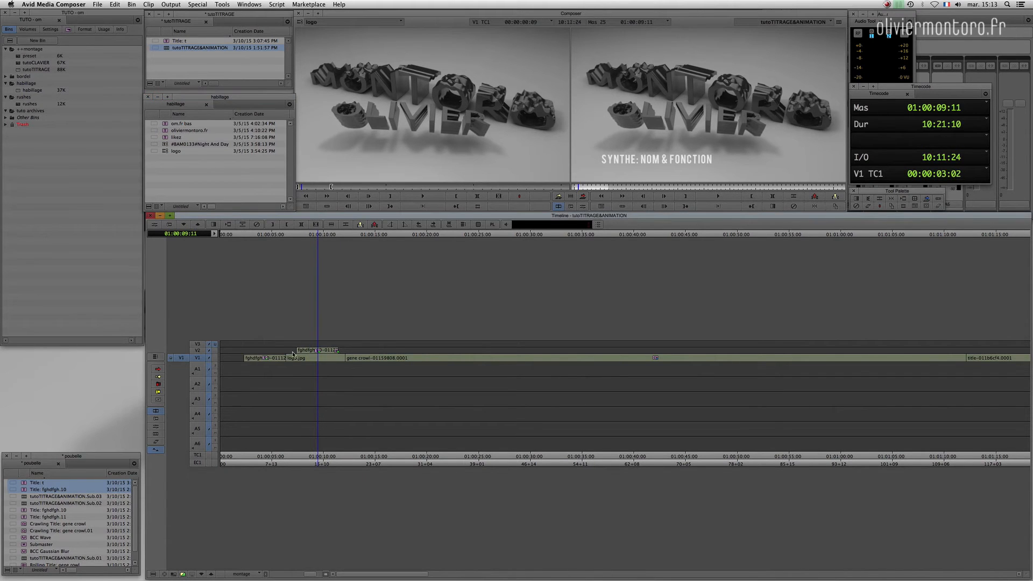
{"action": "left_click_drag", "start_coordinate": [181, 357], "coordinate": [181, 350]}
{"action": "key", "text": "t"}
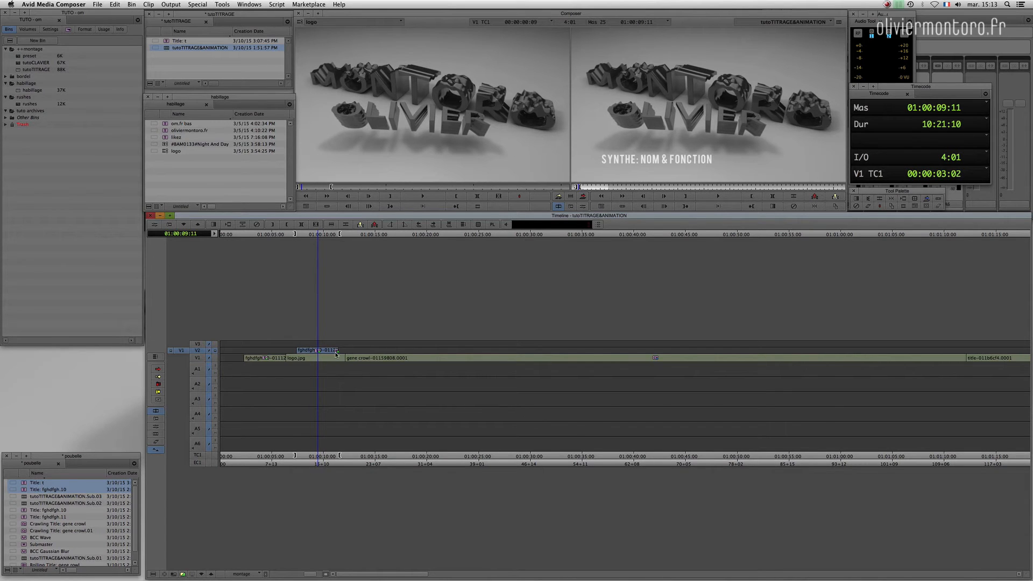
{"action": "left_click_drag", "start_coordinate": [839, 22], "coordinate": [217, 182]}
Name the new subsequence in the habillage bin "synthe intervenant"
{"action": "left_click", "coordinate": [199, 125]}
{"action": "type", "text": "synthe intervenant"}
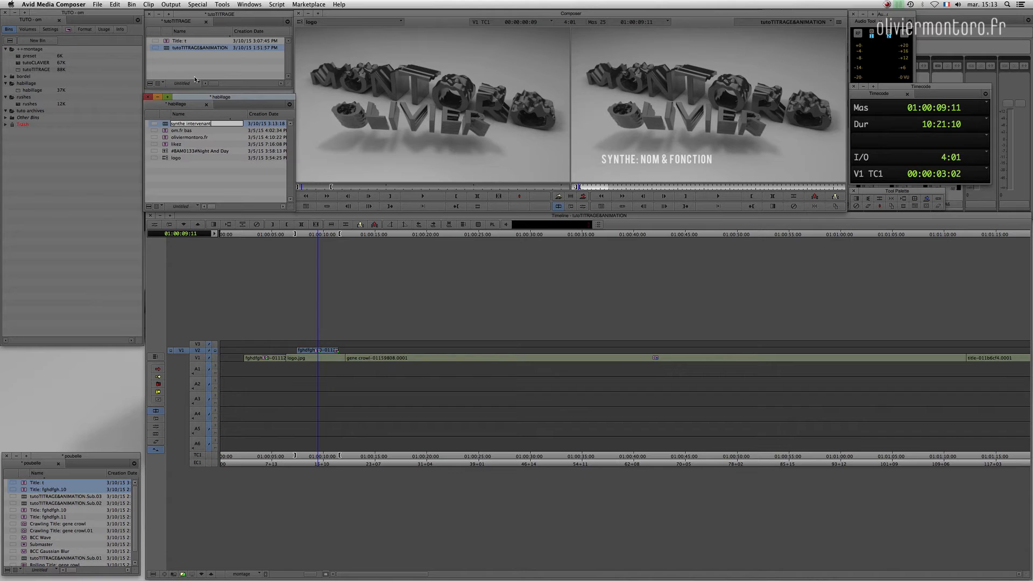
{"action": "key", "text": "Return"}
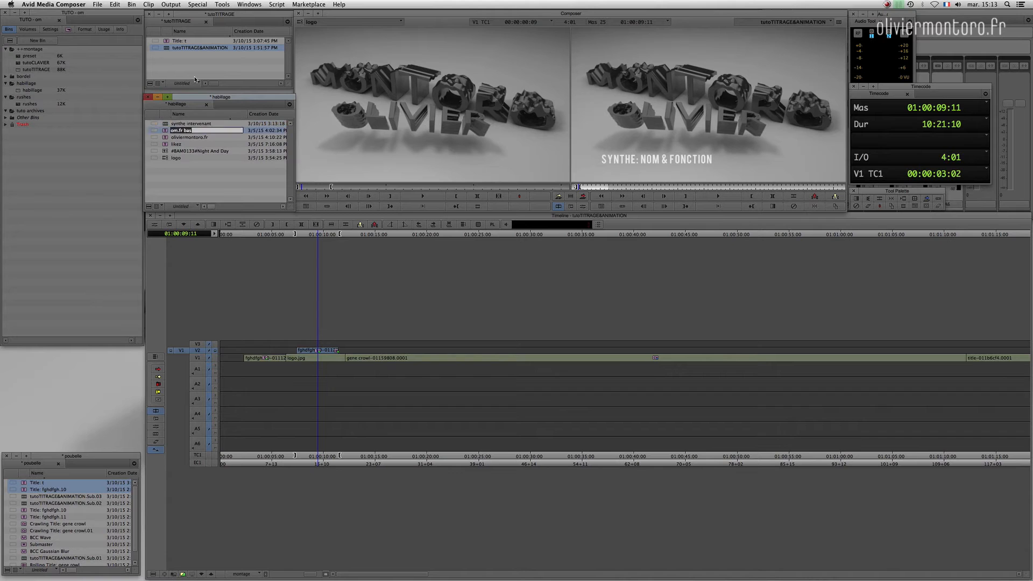
{"action": "key", "text": "shift+Return"}
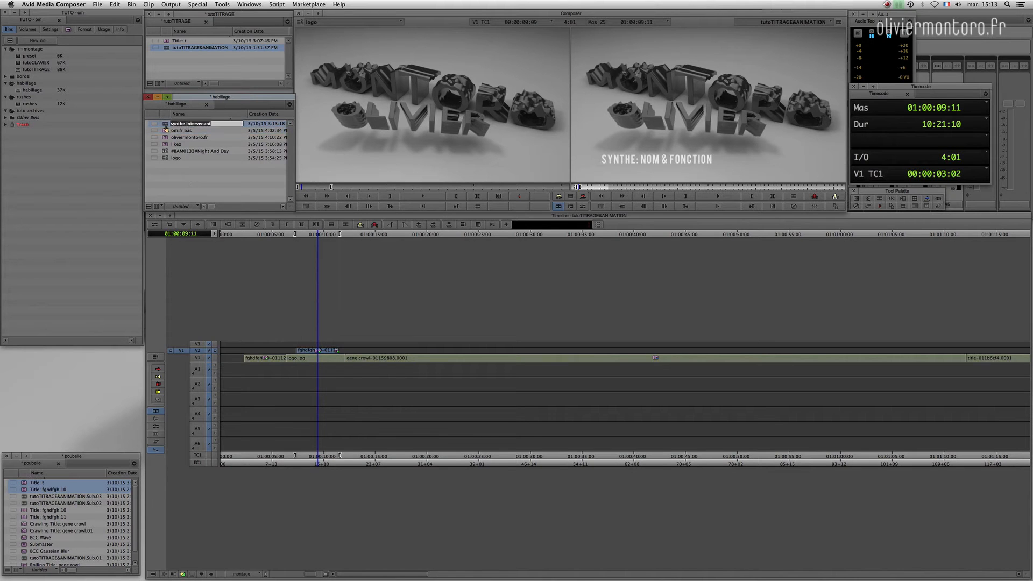
Lift the title clip off V2 and mark an In point over the logo at 01:00:07:01
{"action": "left_click", "coordinate": [374, 373]}
{"action": "key", "text": "f"}
{"action": "left_click", "coordinate": [314, 372]}
{"action": "key", "text": "t"}
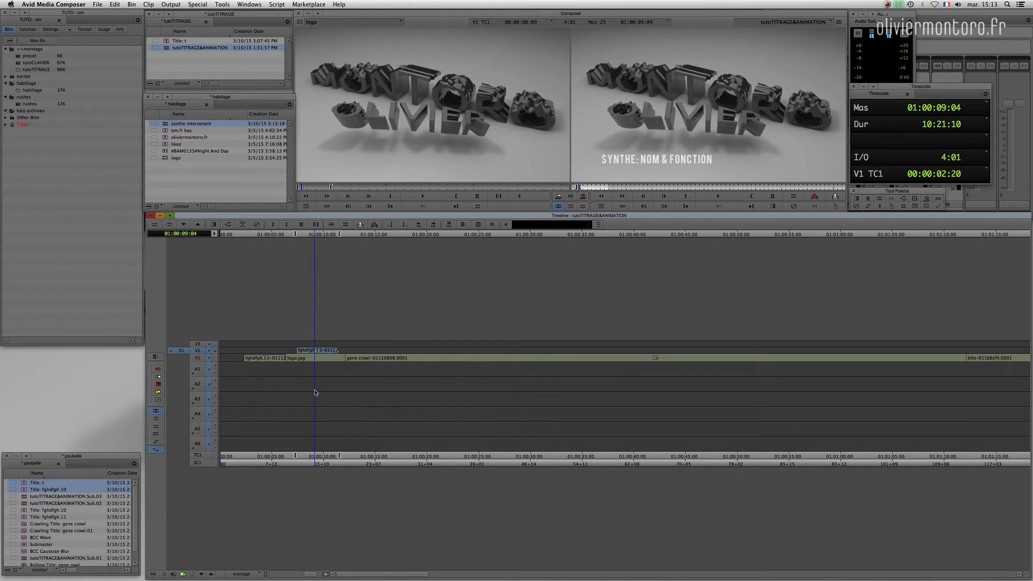
{"action": "key", "text": "z"}
{"action": "left_click", "coordinate": [293, 393]}
{"action": "left_click_drag", "start_coordinate": [292, 391], "coordinate": [293, 393]}
{"action": "key", "text": "i"}
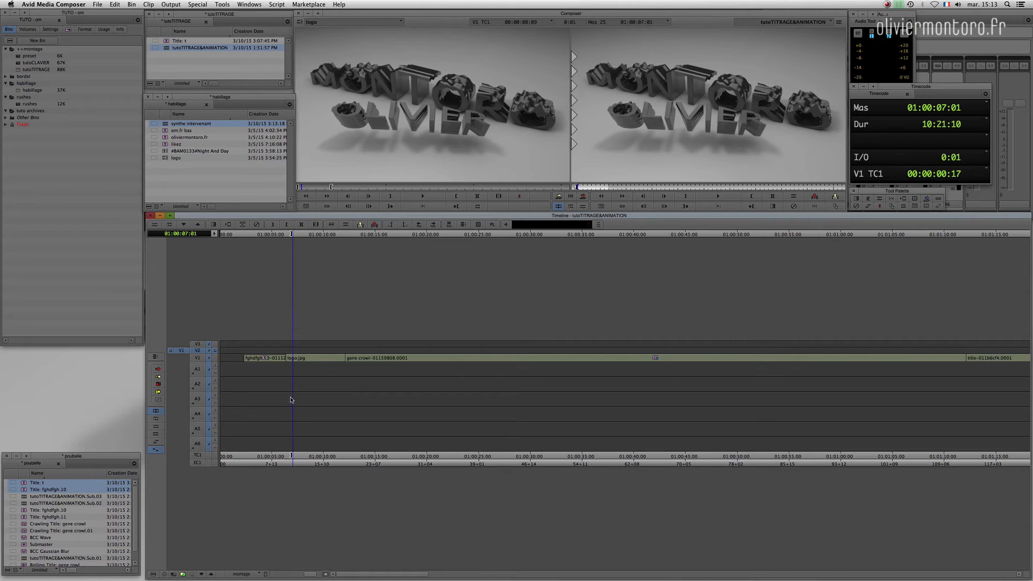
Load "synthe intervenant" as the source, overwrite it onto V2 at the In point, and scrub through the result
{"action": "left_click", "coordinate": [167, 125]}
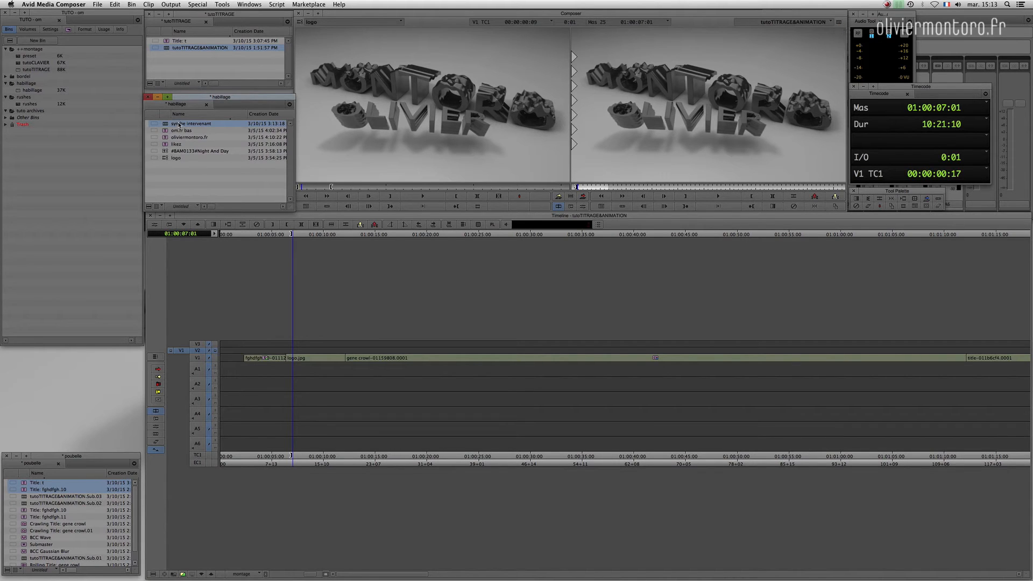
{"action": "left_click_drag", "start_coordinate": [168, 125], "coordinate": [414, 148]}
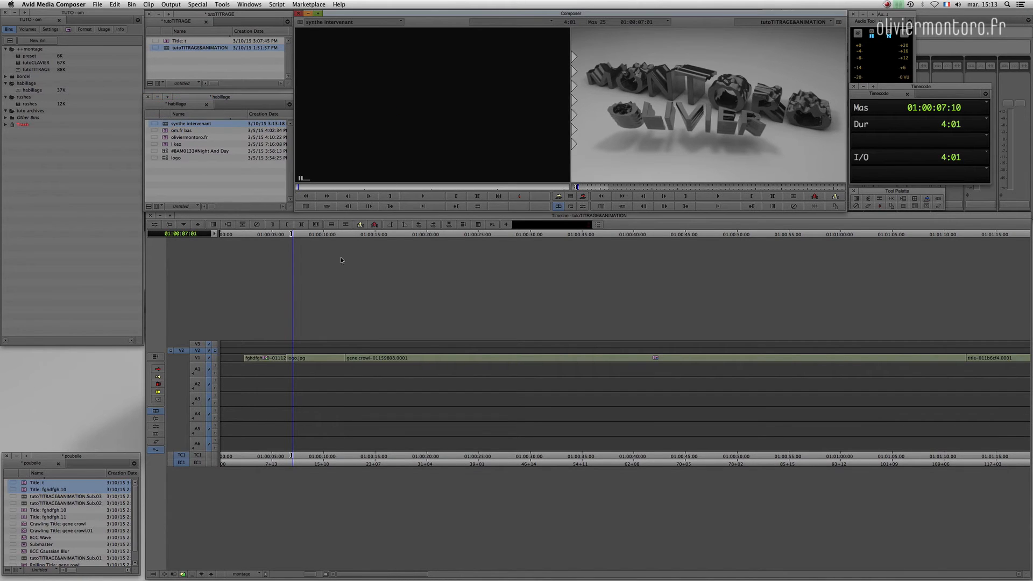
{"action": "key", "text": "b"}
{"action": "mouse_move", "coordinate": [307, 363]}
{"action": "left_mouse_down"}
{"action": "mouse_move", "coordinate": [289, 369]}
{"action": "mouse_move", "coordinate": [325, 364]}
{"action": "left_mouse_up"}
{"action": "left_click", "coordinate": [312, 342]}
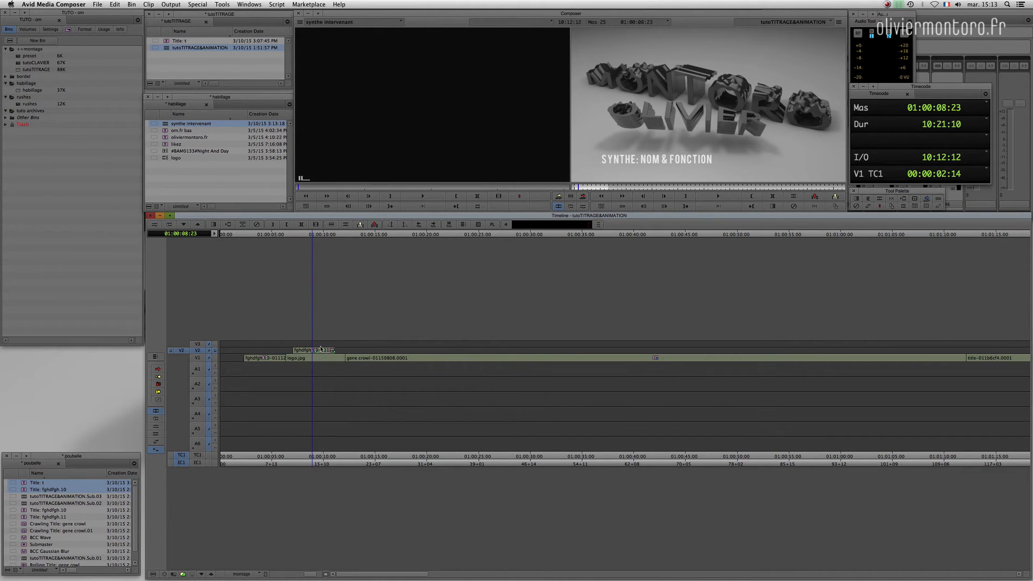
{"action": "left_click_drag", "start_coordinate": [311, 356], "coordinate": [313, 357]}
{"action": "left_click", "coordinate": [839, 25]}
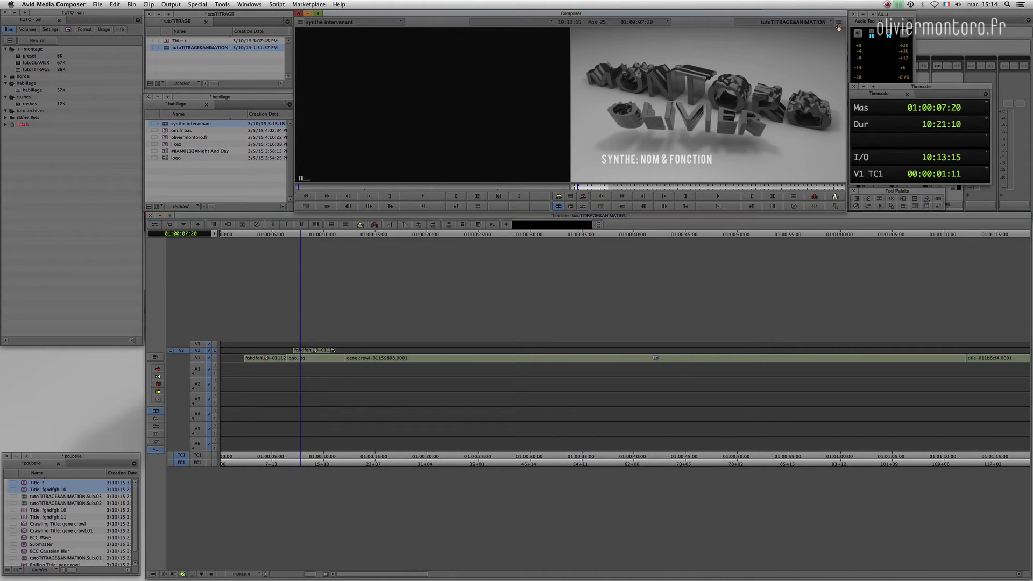
{"action": "left_click_drag", "start_coordinate": [761, 67], "coordinate": [258, 169]}
{"action": "left_click_drag", "start_coordinate": [289, 382], "coordinate": [318, 380]}
{"action": "key", "text": "b"}
{"action": "key", "text": "super+z"}
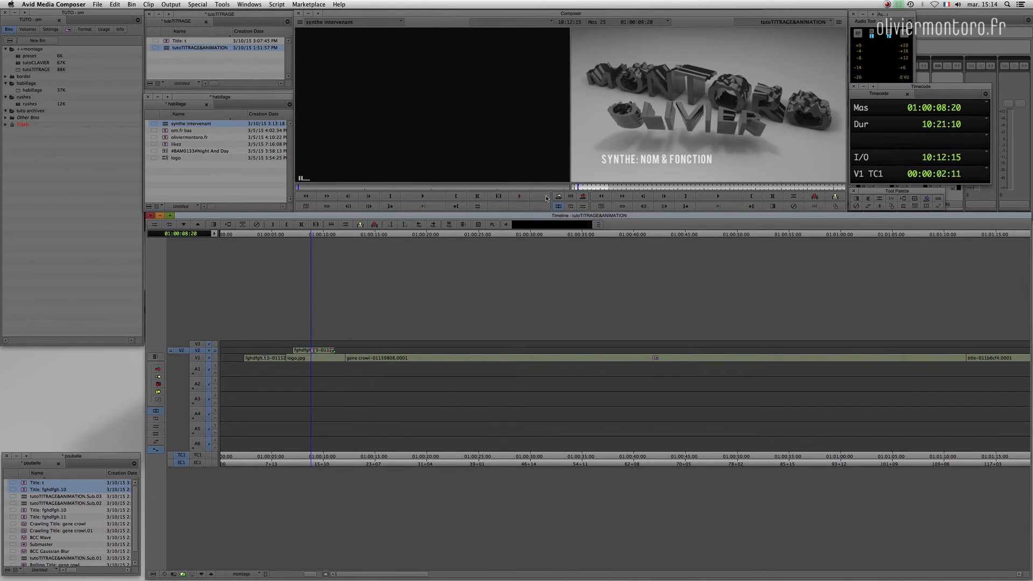
Open the V2 title for editing from its effect settings and replace its text with the speaker's name
{"action": "left_click", "coordinate": [583, 208]}
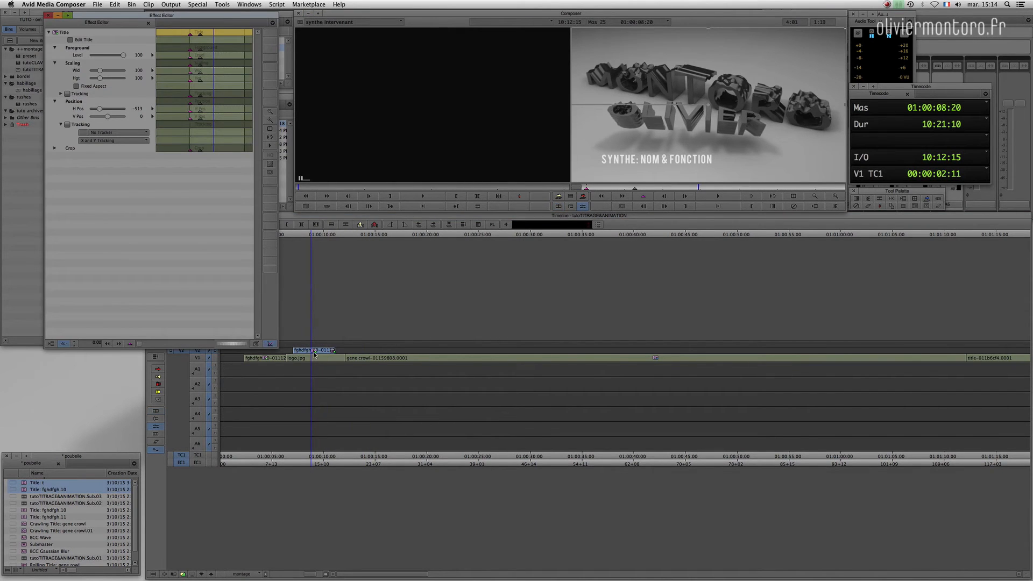
{"action": "left_click", "coordinate": [315, 352]}
{"action": "left_click", "coordinate": [231, 190]}
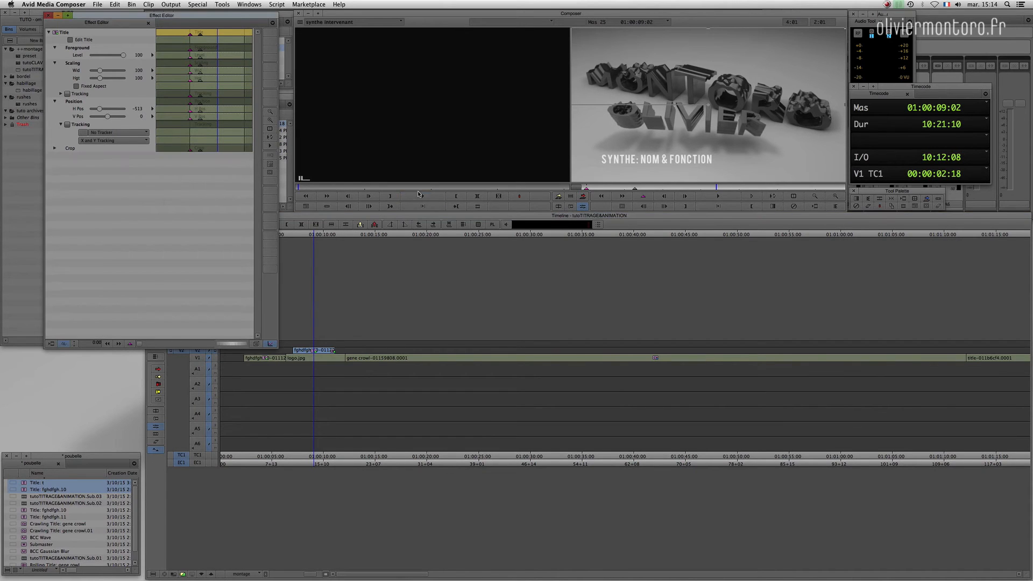
{"action": "left_click", "coordinate": [70, 40]}
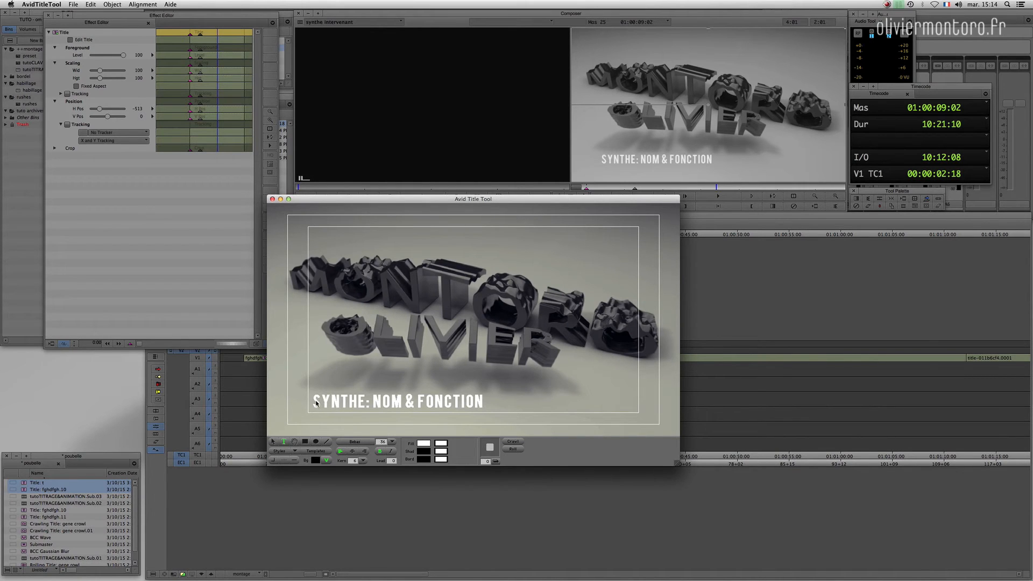
{"action": "left_click_drag", "start_coordinate": [315, 403], "coordinate": [437, 417]}
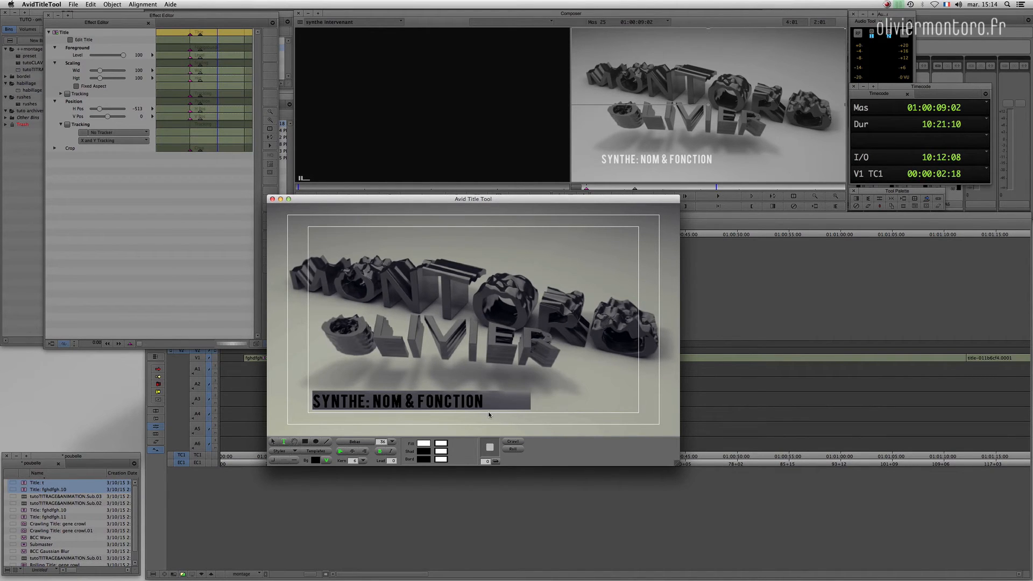
{"action": "type", "text": "MONS"}
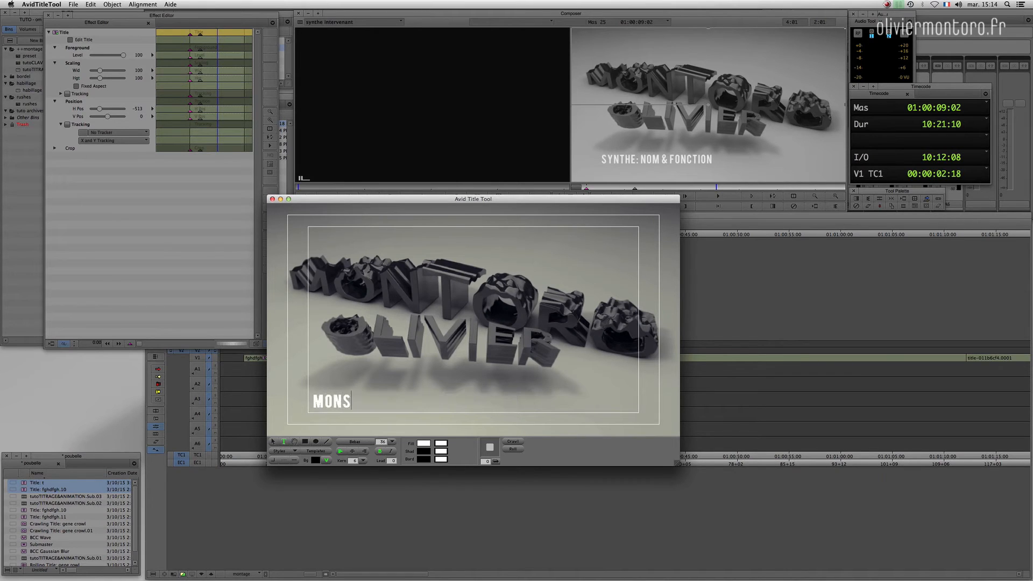
{"action": "type", "text": "IEUR TOTO"}
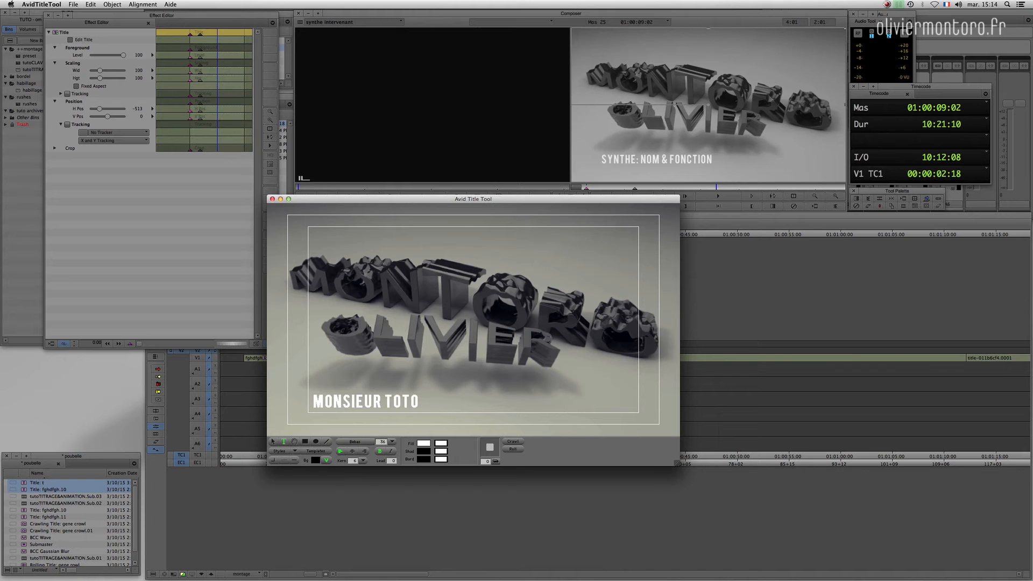
Save the edited title back into the sequence and close the effect settings
{"action": "left_click", "coordinate": [272, 199]}
{"action": "left_click", "coordinate": [476, 303]}
{"action": "left_click", "coordinate": [48, 15]}
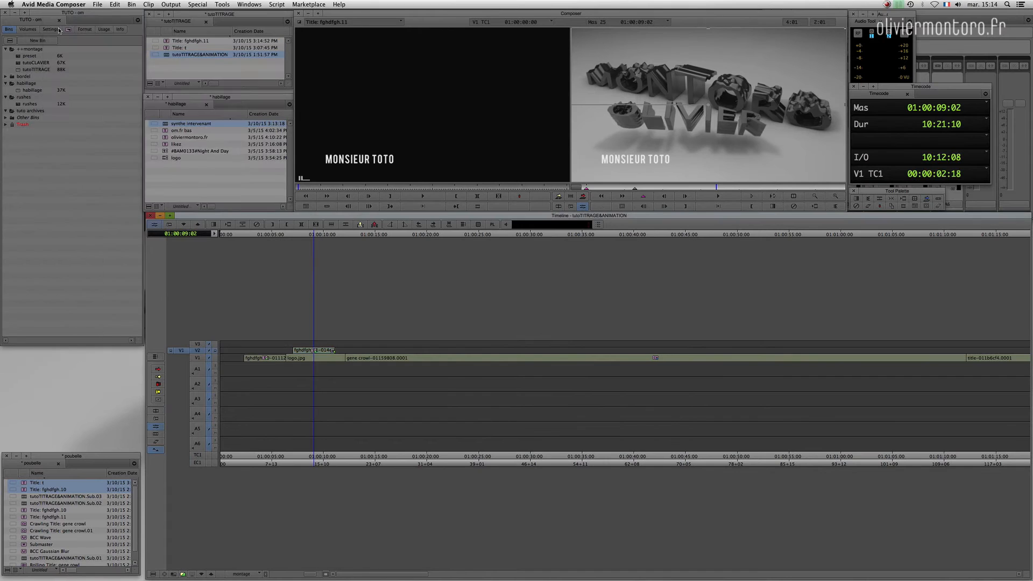
Play and scrub through the edited title over the logo to check its animation and fade
{"action": "left_click_drag", "start_coordinate": [262, 458], "coordinate": [288, 461]}
{"action": "key", "text": "space"}
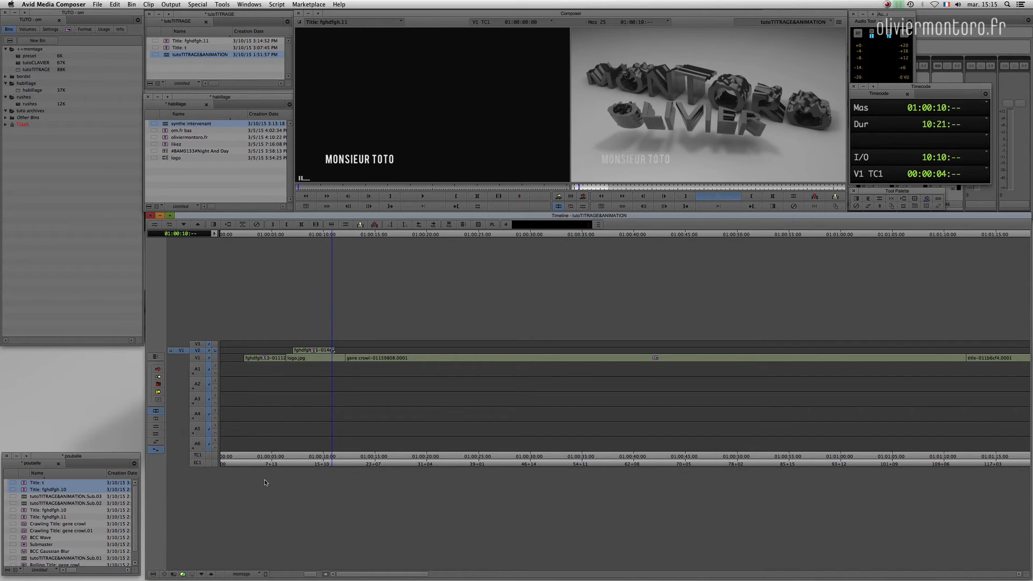
{"action": "left_click", "coordinate": [315, 394]}
{"action": "key", "text": "Left"}
{"action": "key", "text": "Left"}
{"action": "key", "text": "Left"}
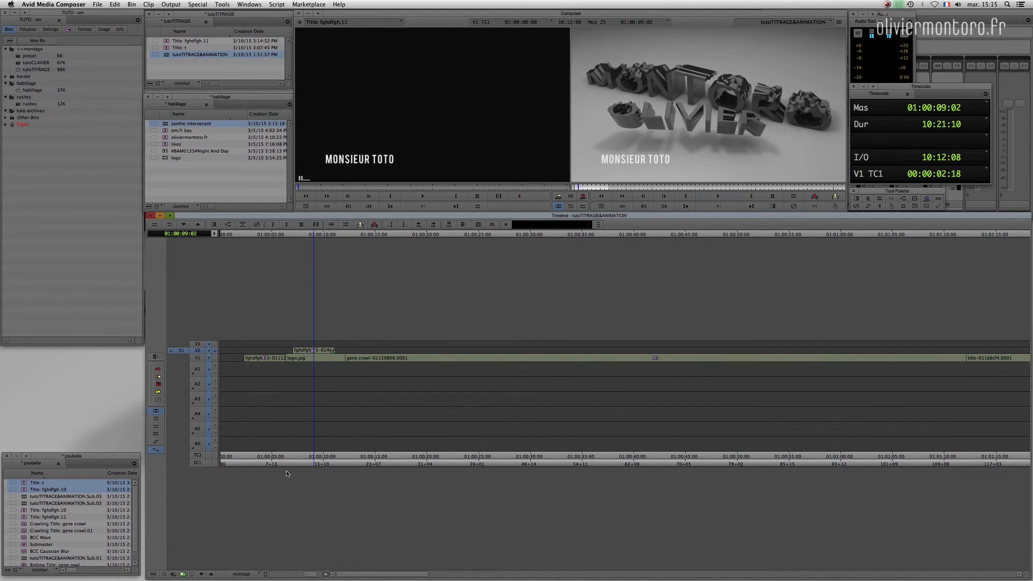
{"action": "mouse_move", "coordinate": [315, 462]}
{"action": "left_mouse_down"}
{"action": "mouse_move", "coordinate": [299, 462]}
{"action": "mouse_move", "coordinate": [326, 462]}
{"action": "mouse_move", "coordinate": [312, 462]}
{"action": "left_mouse_up"}
Remove the "gene crawl" clip from V1 and park in the emptied gap at 01:00:32:03
{"action": "left_click", "coordinate": [325, 416]}
{"action": "key", "text": "Up"}
{"action": "key", "text": "Up"}
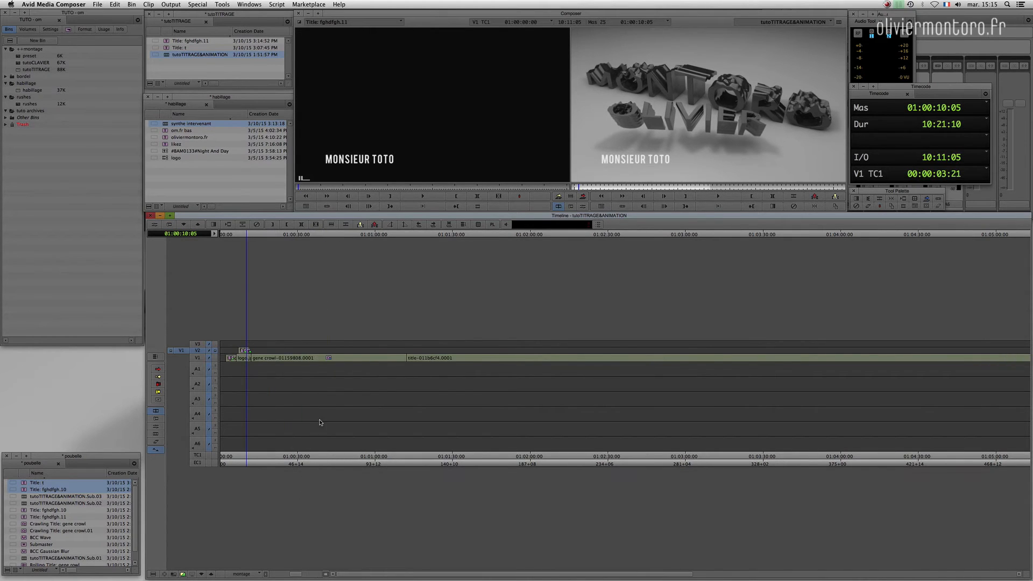
{"action": "left_click", "coordinate": [252, 396]}
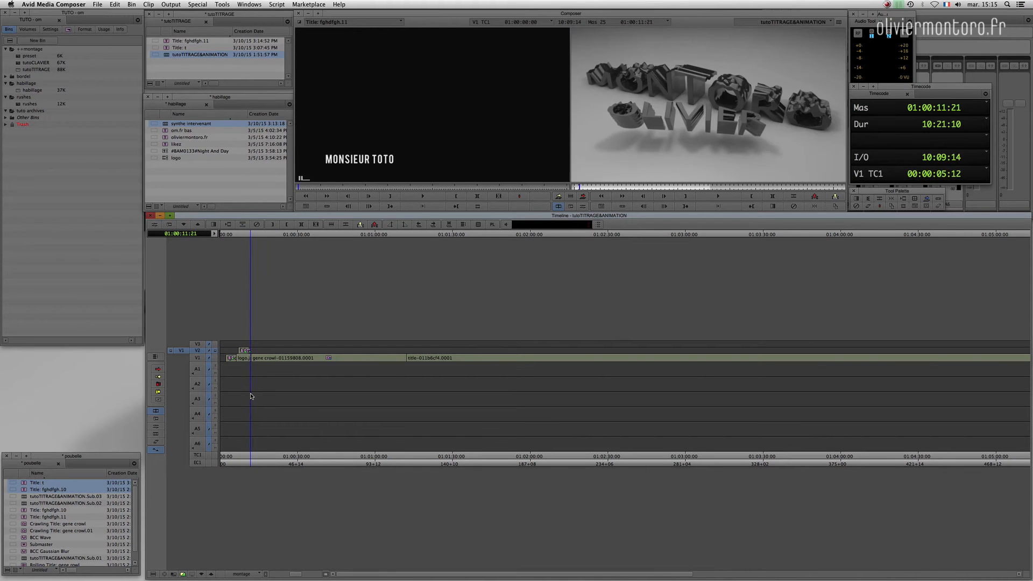
{"action": "left_click_drag", "start_coordinate": [252, 398], "coordinate": [281, 399]}
{"action": "left_click", "coordinate": [201, 352]}
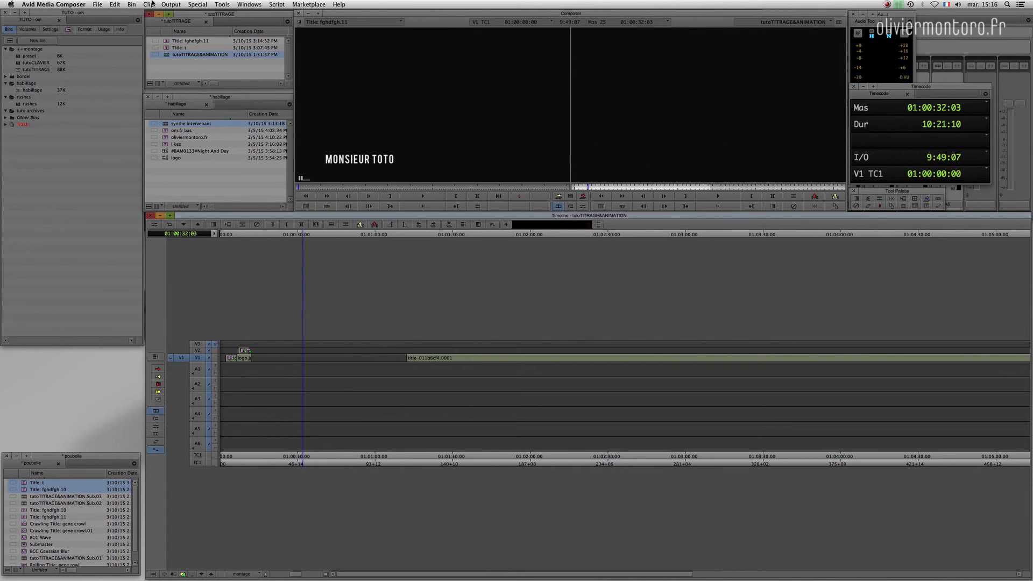
Create a new title in the Avid Title Tool and set it up as a crawl
{"action": "left_click", "coordinate": [153, 4]}
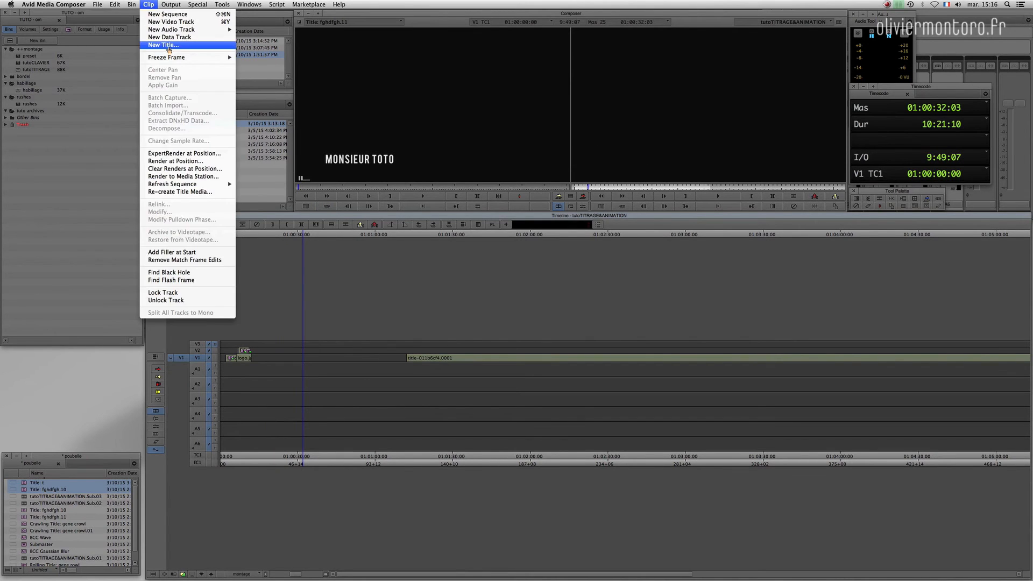
{"action": "left_click", "coordinate": [161, 43]}
{"action": "left_click", "coordinate": [535, 301]}
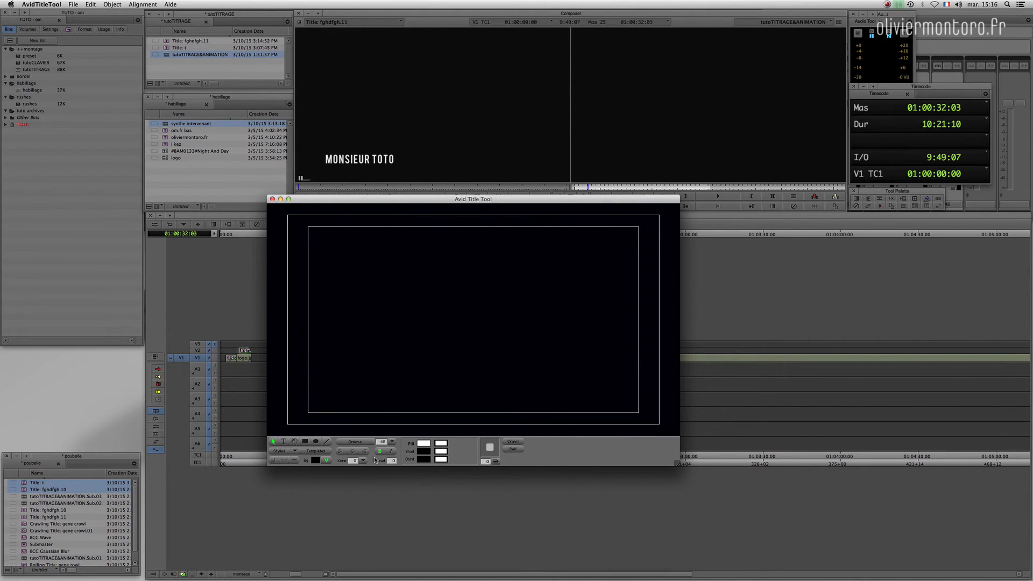
{"action": "left_click", "coordinate": [514, 442]}
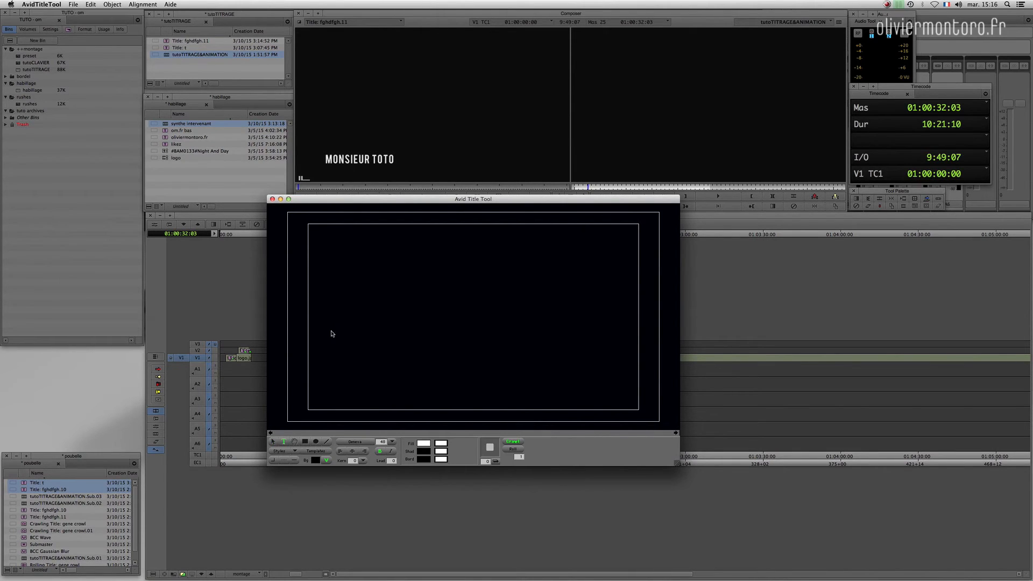
Enter two lines of filler text starting "gjfxgjfgjfgjhjfgh" in the crawl and widen its text box on both sides
{"action": "type", "text": "gjfxgjfgjfgj"}
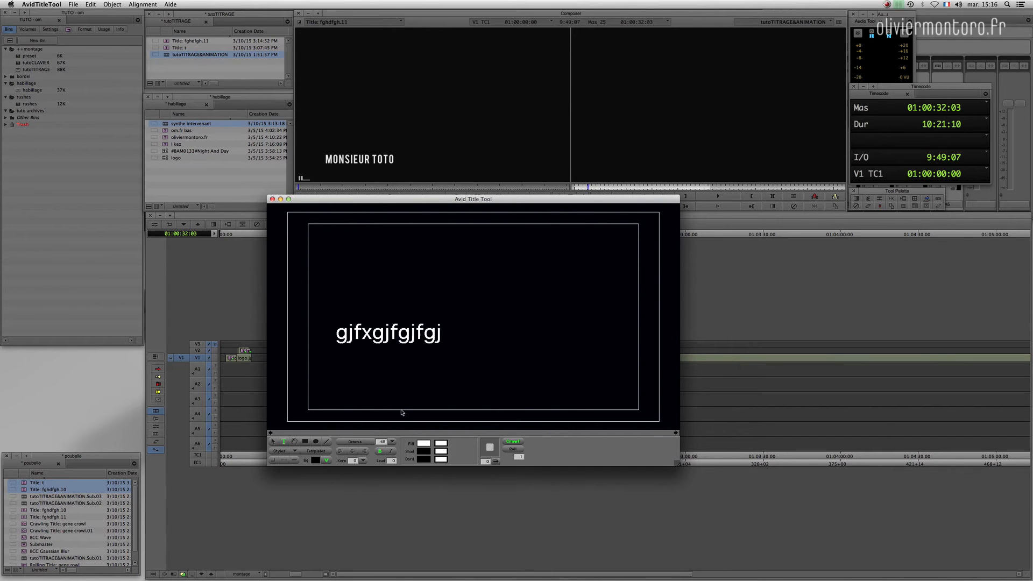
{"action": "type", "text": "hjfgh hfxgjfgjfgj"}
{"action": "type", "text": " gcxjdfgjdfgj"}
{"action": "type", "text": "fjfjfgj"}
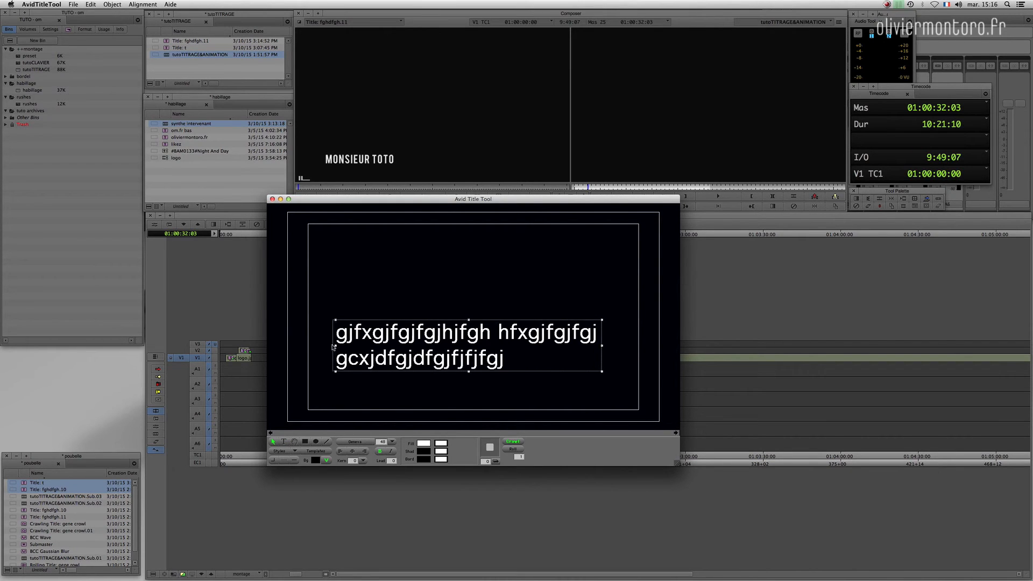
{"action": "left_click_drag", "start_coordinate": [337, 347], "coordinate": [280, 346]}
{"action": "left_click_drag", "start_coordinate": [603, 346], "coordinate": [932, 369]}
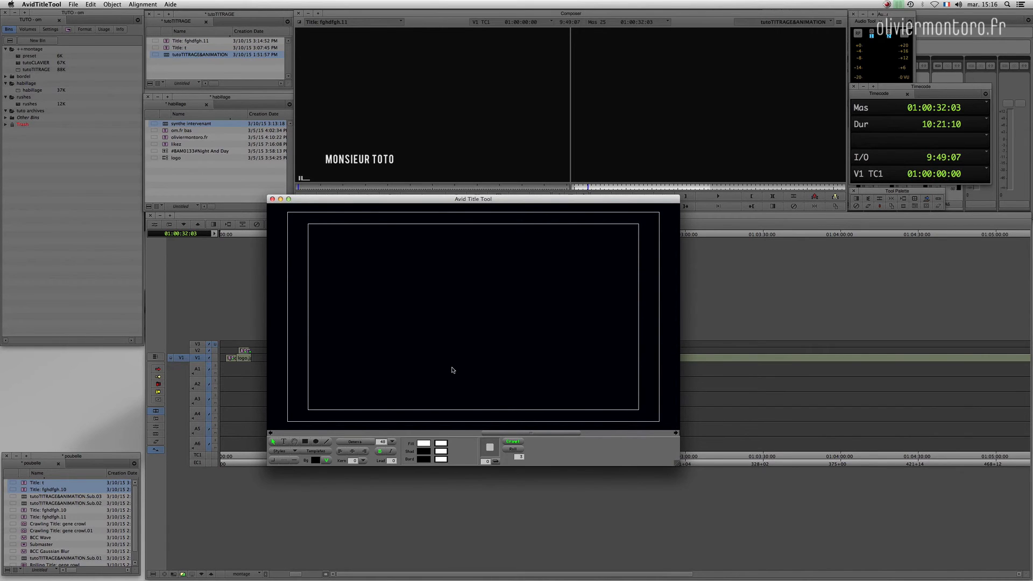
Extend the crawl's filler text by adding "chdfhdfndgn" after its last word
{"action": "left_click_drag", "start_coordinate": [503, 436], "coordinate": [293, 433]}
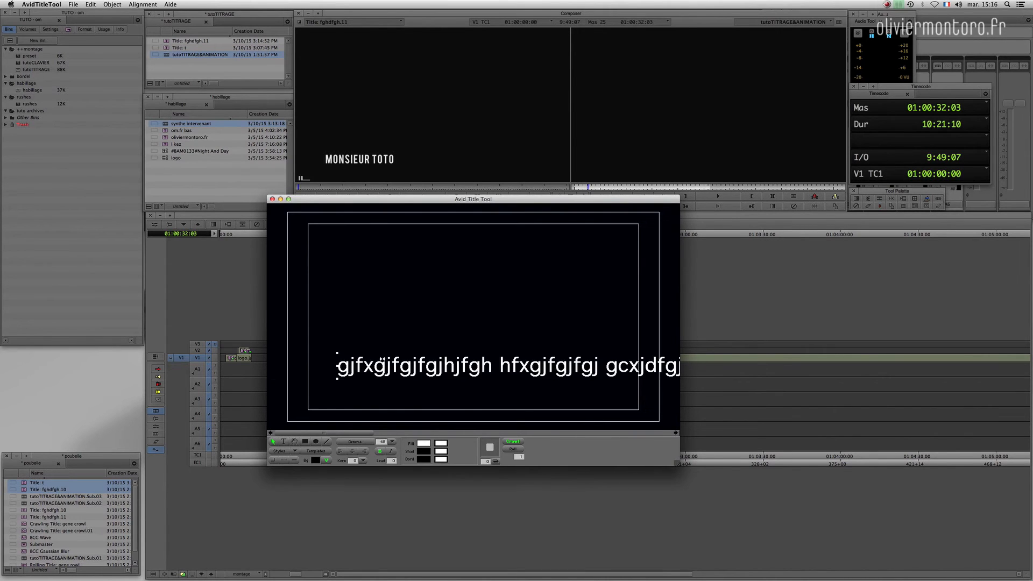
{"action": "left_click_drag", "start_coordinate": [378, 366], "coordinate": [433, 435]}
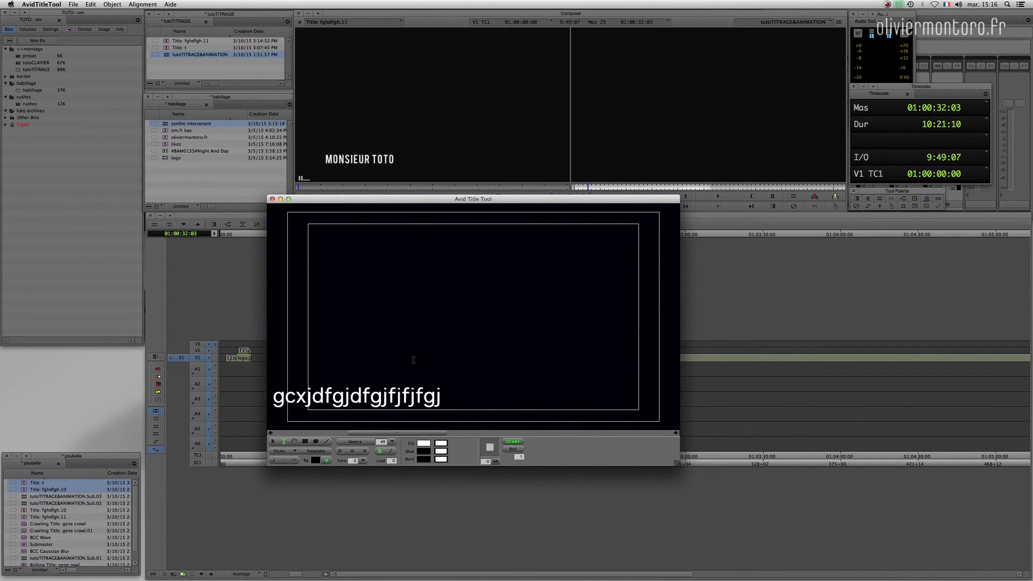
{"action": "type", "text": "chdfhdfndgn"}
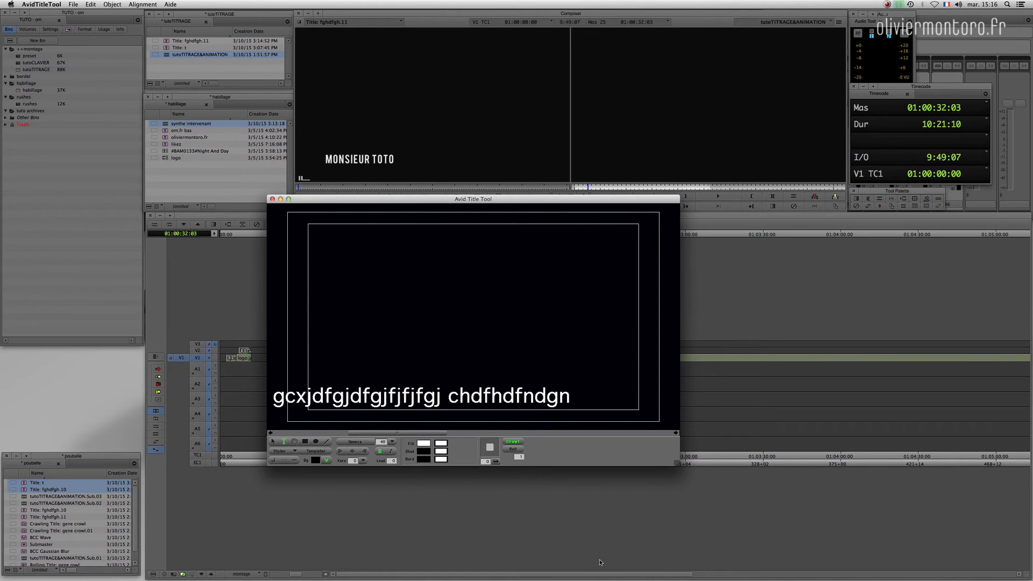
Close the title and save it under the name "t" in the poubelle bin
{"action": "left_click", "coordinate": [274, 441]}
{"action": "left_click", "coordinate": [273, 199]}
{"action": "left_click", "coordinate": [479, 305]}
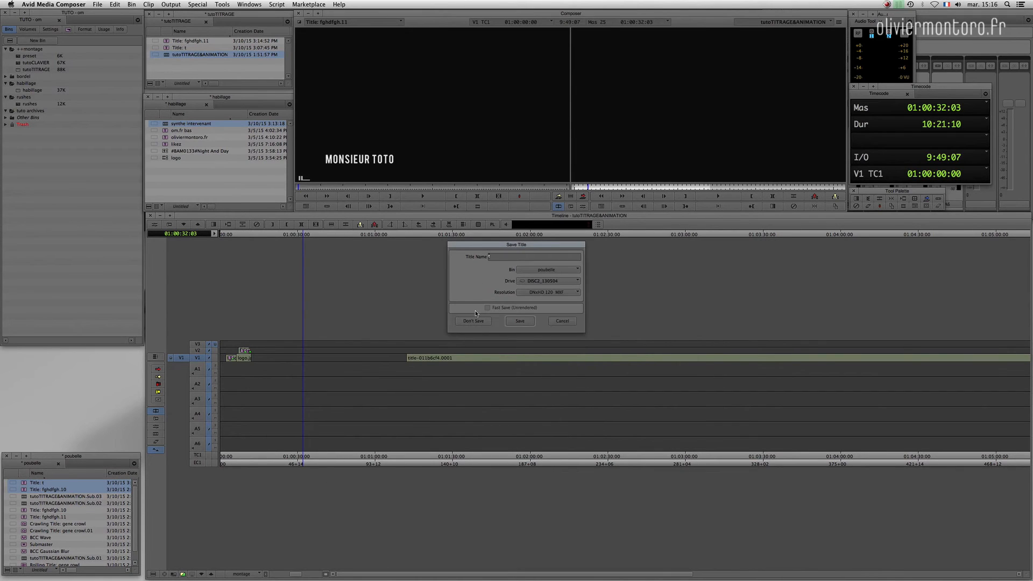
{"action": "left_click", "coordinate": [517, 321]}
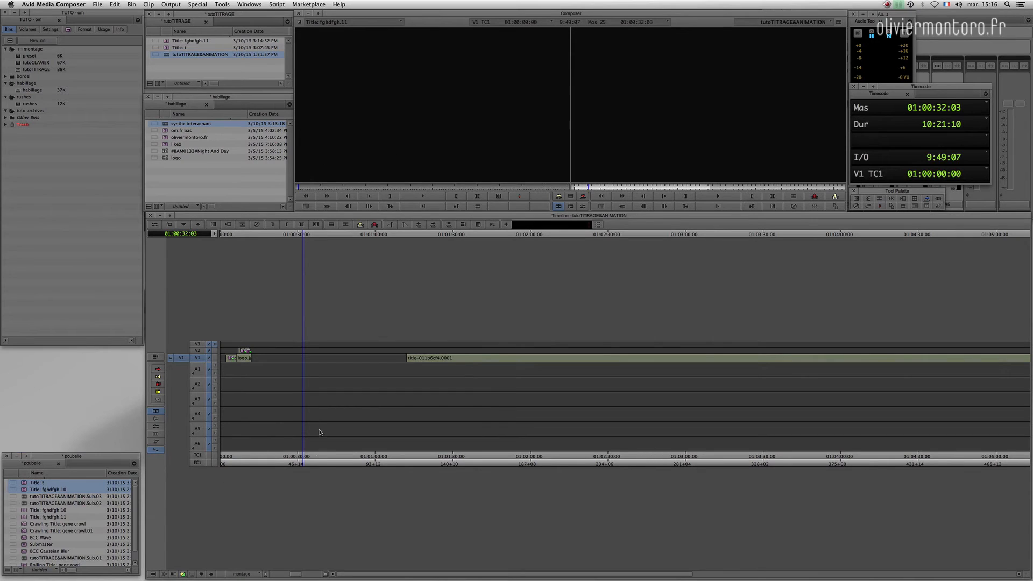
Play and scrub through the saved crawling title in the source monitor to check its movement
{"action": "mouse_move", "coordinate": [303, 187]}
{"action": "left_mouse_down"}
{"action": "mouse_move", "coordinate": [553, 185]}
{"action": "mouse_move", "coordinate": [310, 192]}
{"action": "left_mouse_up"}
{"action": "left_click", "coordinate": [434, 195]}
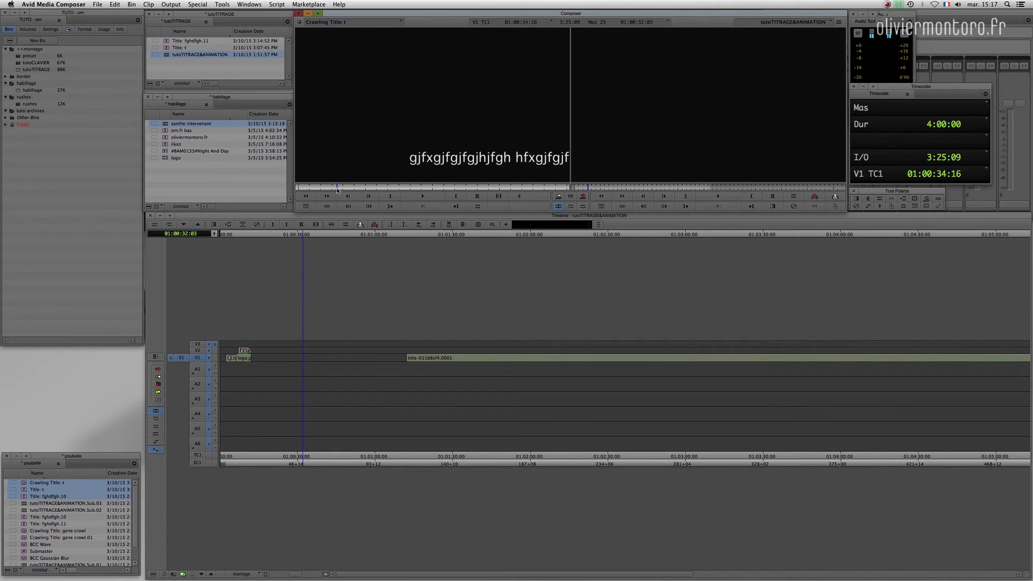
{"action": "left_click", "coordinate": [421, 195]}
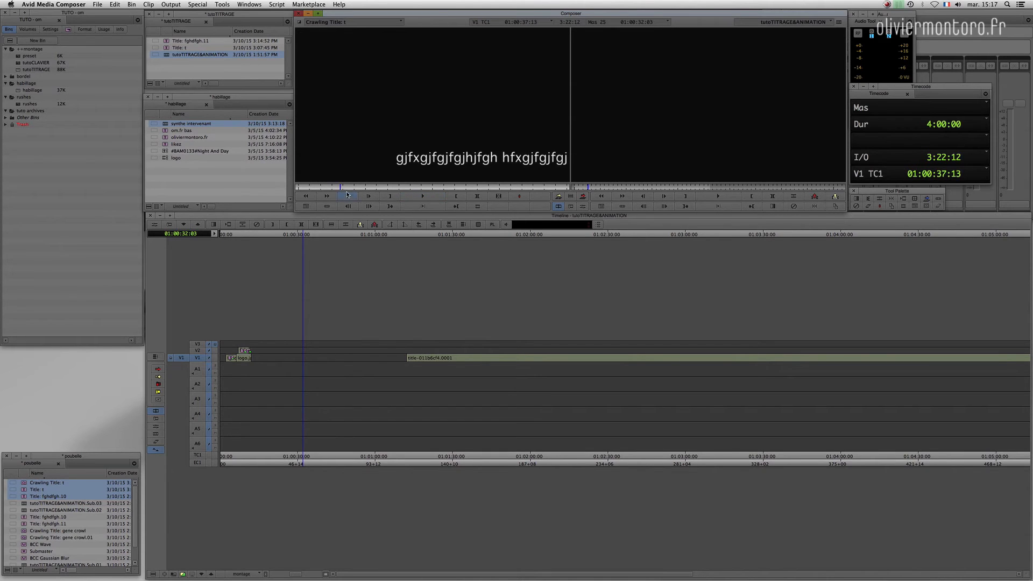
{"action": "left_click_drag", "start_coordinate": [352, 188], "coordinate": [329, 189]}
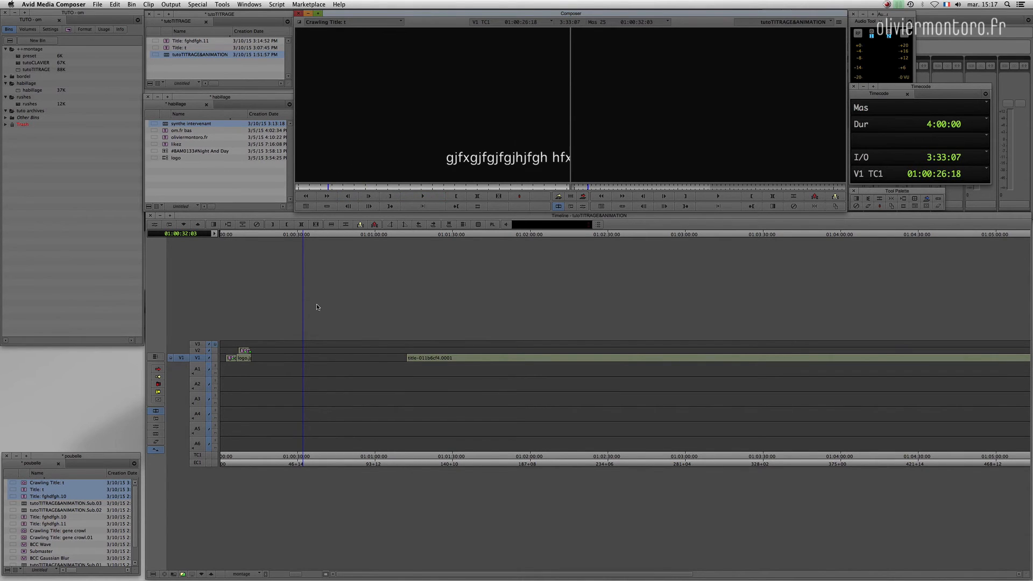
Try inserting the crawling title on V1 from its current source position at 01:00:37:03, and extract the inserted clip again
{"action": "left_click_drag", "start_coordinate": [327, 372], "coordinate": [316, 369]}
{"action": "key", "text": "v"}
{"action": "left_click", "coordinate": [366, 366]}
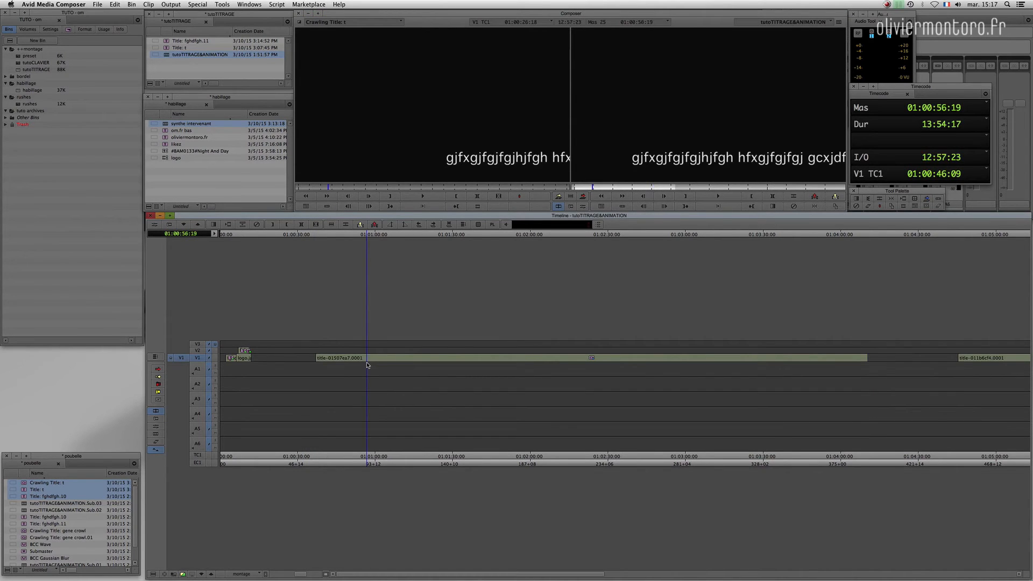
{"action": "key", "text": "t"}
{"action": "left_click", "coordinate": [392, 374]}
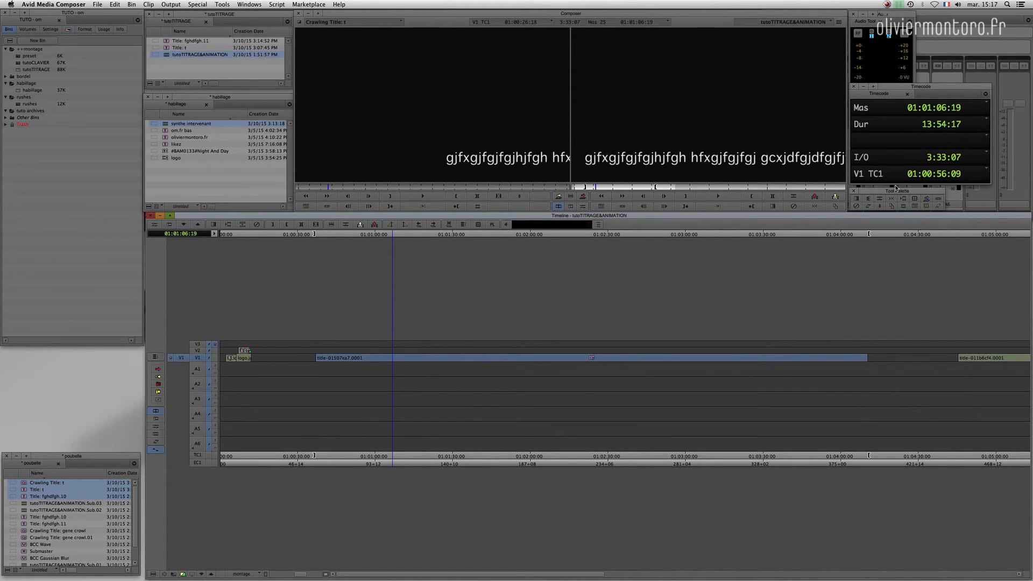
{"action": "left_click_drag", "start_coordinate": [666, 347], "coordinate": [656, 347]}
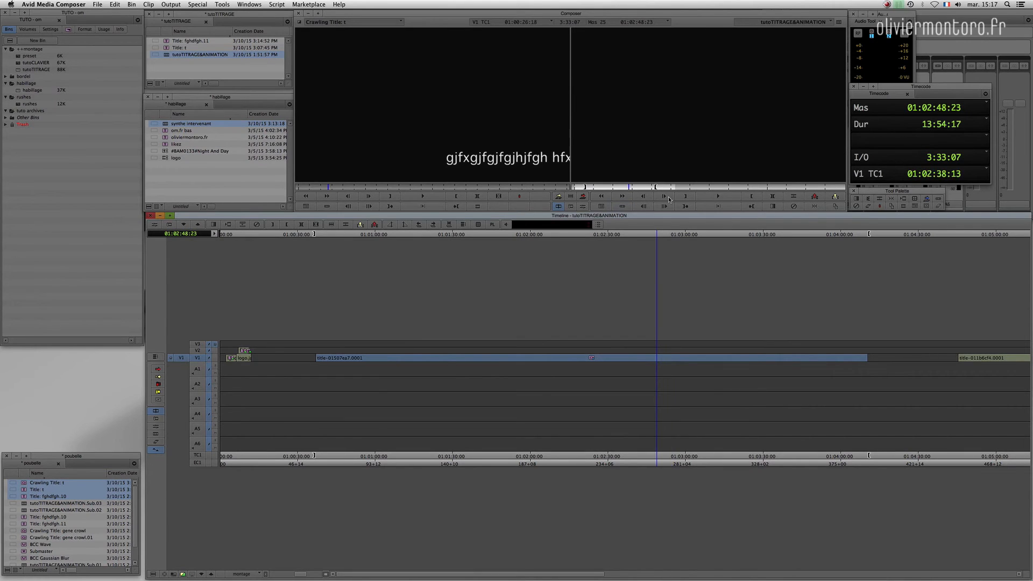
{"action": "left_click", "coordinate": [427, 147]}
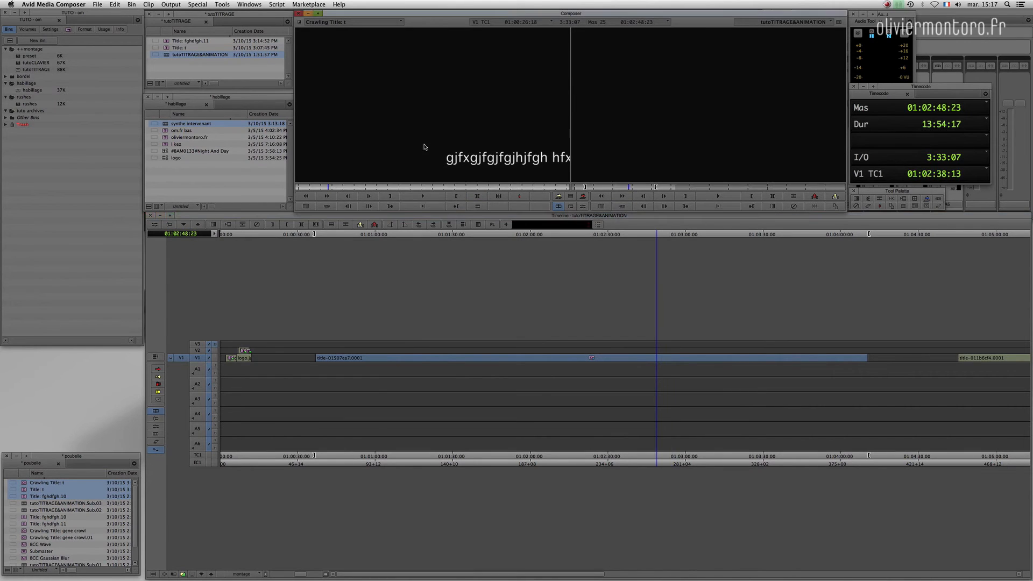
{"action": "left_click", "coordinate": [423, 364]}
{"action": "key", "text": "x"}
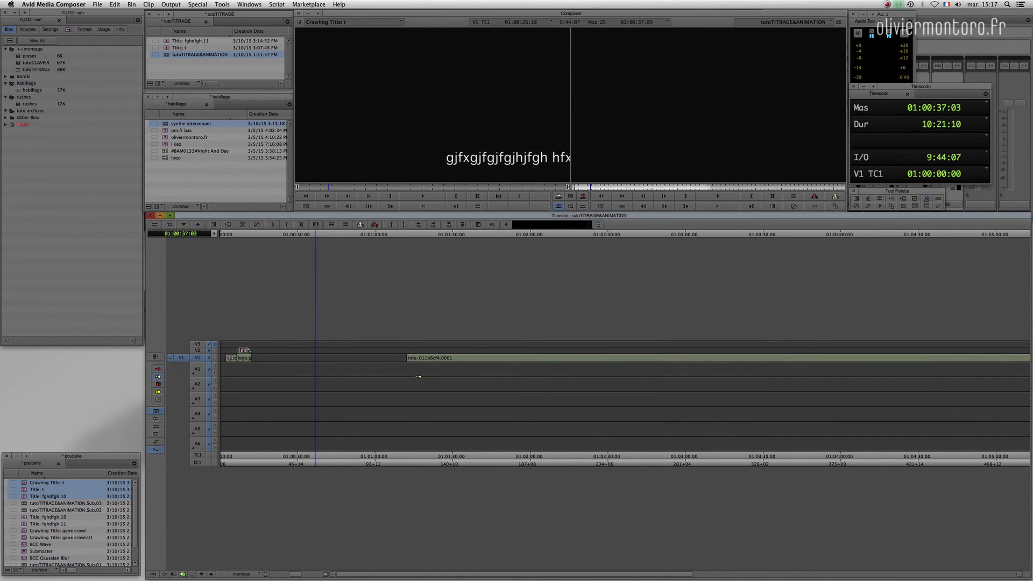
Splice the full four-minute crawling title into V1 at 01:00:37:03 and mark the inserted clip
{"action": "key", "text": "v"}
{"action": "left_click", "coordinate": [416, 379]}
{"action": "key", "text": "t"}
{"action": "left_click", "coordinate": [421, 380]}
{"action": "mouse_move", "coordinate": [495, 387]}
{"action": "left_mouse_down"}
{"action": "mouse_move", "coordinate": [579, 373]}
{"action": "mouse_move", "coordinate": [412, 373]}
{"action": "mouse_move", "coordinate": [585, 366]}
{"action": "mouse_move", "coordinate": [837, 376]}
{"action": "mouse_move", "coordinate": [510, 376]}
{"action": "left_mouse_up"}
{"action": "key", "text": "Up"}
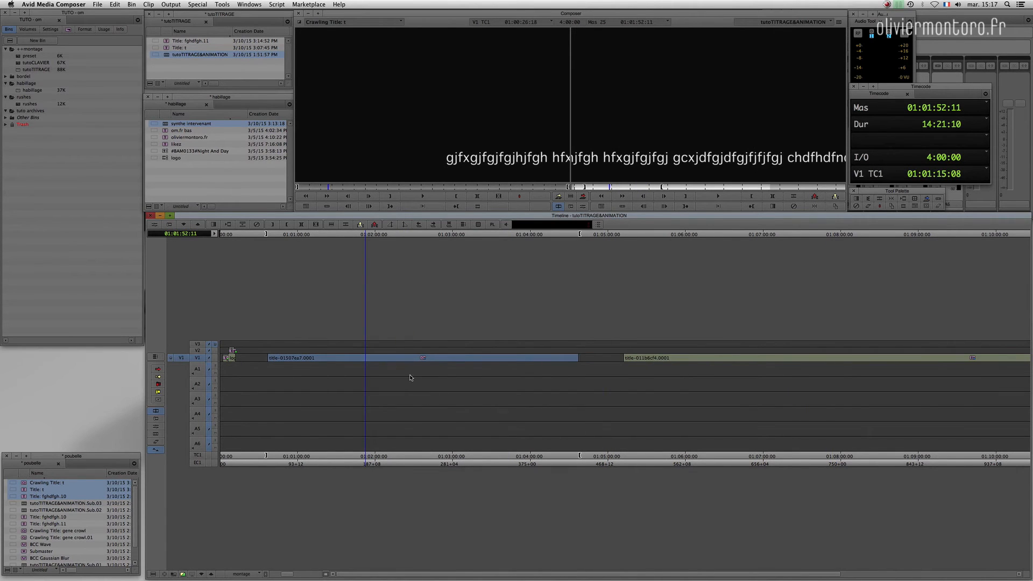
Shorten the crawl clip on V1 by extracting everything in it after 01:00:46:12
{"action": "left_click", "coordinate": [407, 380]}
{"action": "key", "text": "b"}
{"action": "left_click_drag", "start_coordinate": [273, 372], "coordinate": [276, 387]}
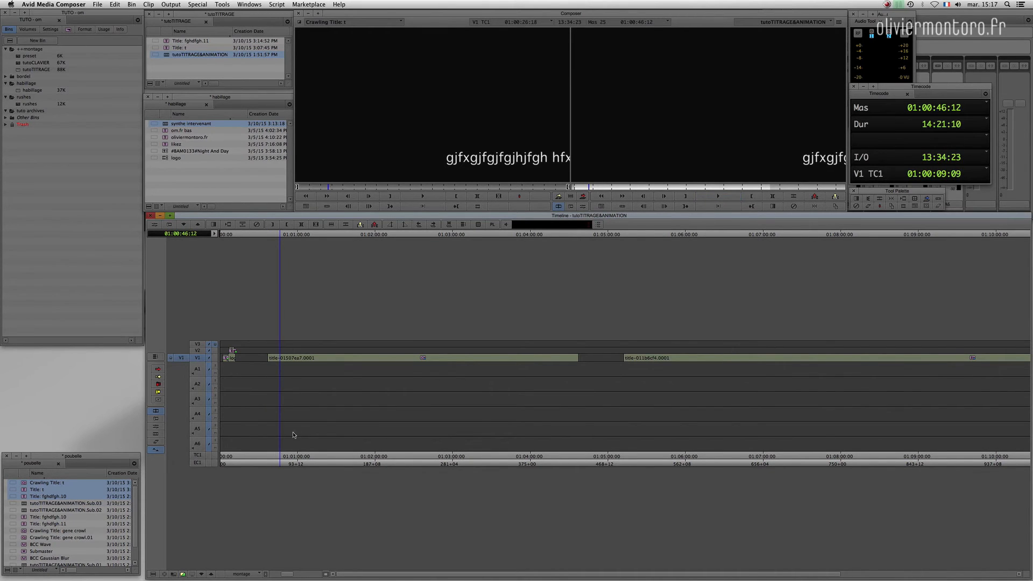
{"action": "key", "text": "t"}
{"action": "key", "text": "i"}
{"action": "key", "text": "x"}
{"action": "left_click_drag", "start_coordinate": [276, 391], "coordinate": [273, 397]}
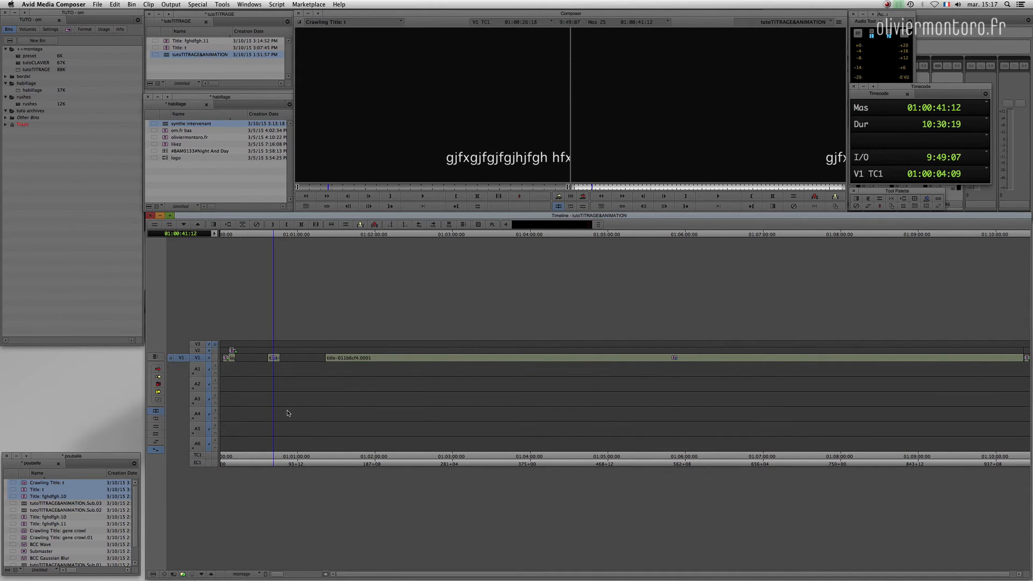
Park inside the shortened crawl clip and open its parameters in the Effect Editor
{"action": "key", "text": "ctrl+]"}
{"action": "key", "text": "ctrl+]"}
{"action": "left_click_drag", "start_coordinate": [413, 396], "coordinate": [451, 379]}
{"action": "left_click", "coordinate": [581, 212]}
{"action": "left_click", "coordinate": [582, 207]}
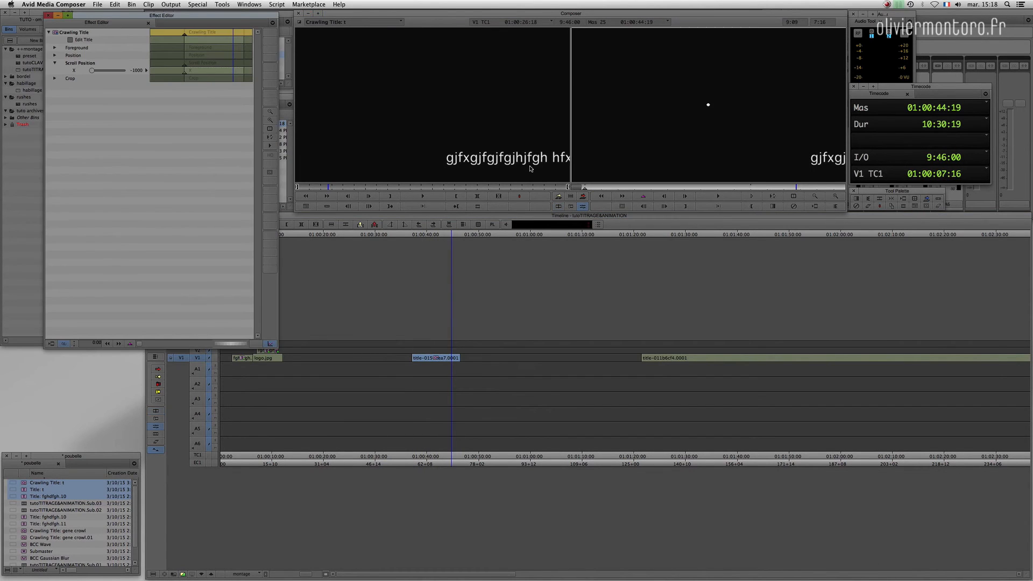
{"action": "left_click", "coordinate": [445, 344]}
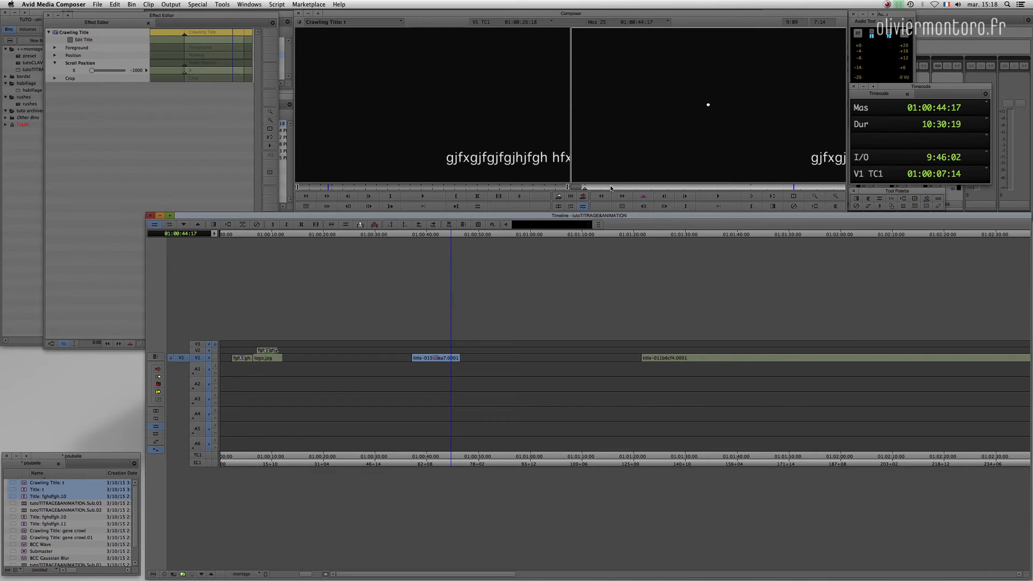
Add a keyframe at the end of the crawl effect
{"action": "left_click", "coordinate": [577, 189]}
{"action": "left_click", "coordinate": [623, 195]}
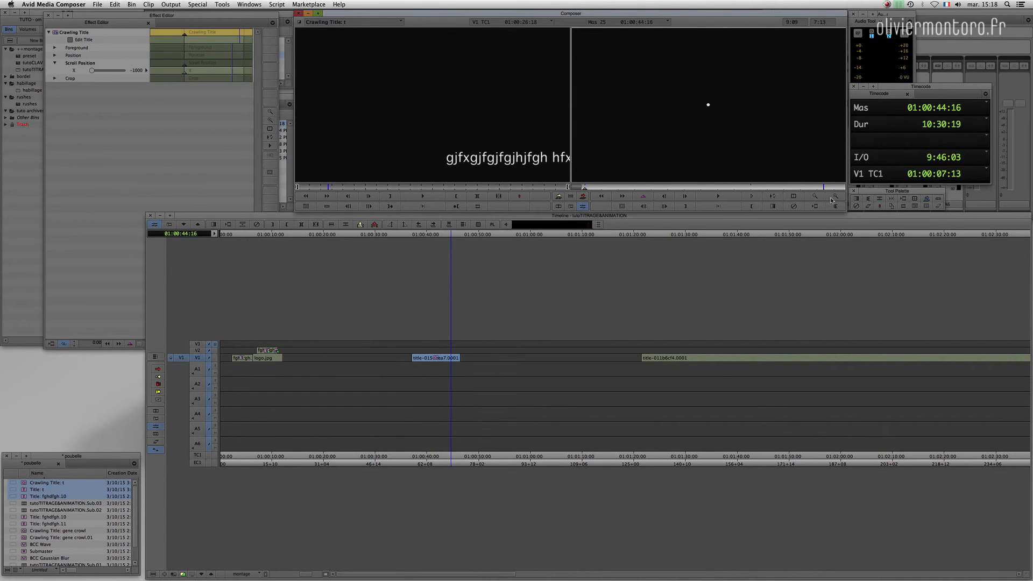
{"action": "left_click", "coordinate": [643, 196]}
{"action": "left_click_drag", "start_coordinate": [833, 187], "coordinate": [801, 188]}
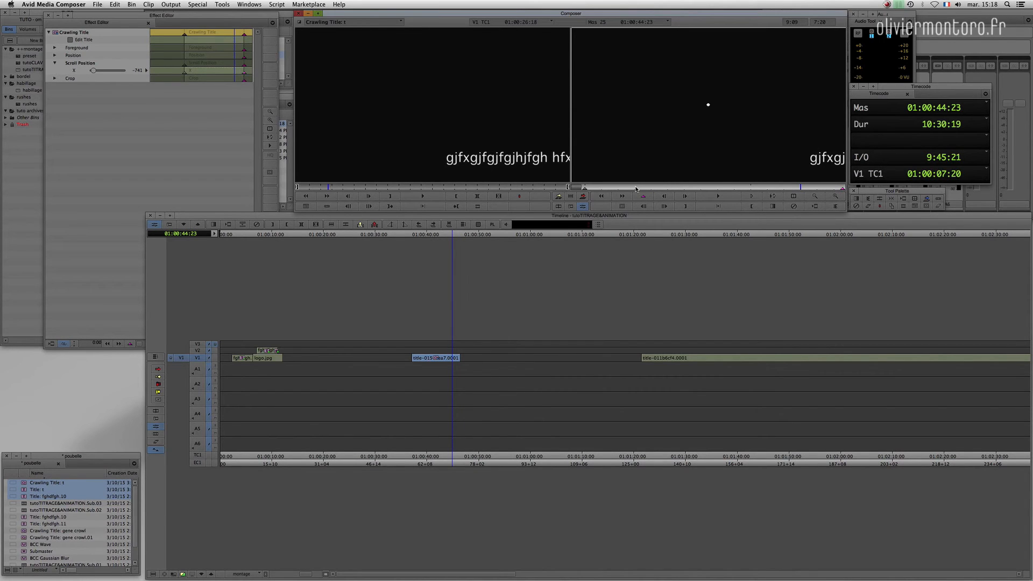
Set the crawl's Scroll Position X to 1000 at the last keyframe
{"action": "left_click", "coordinate": [585, 188]}
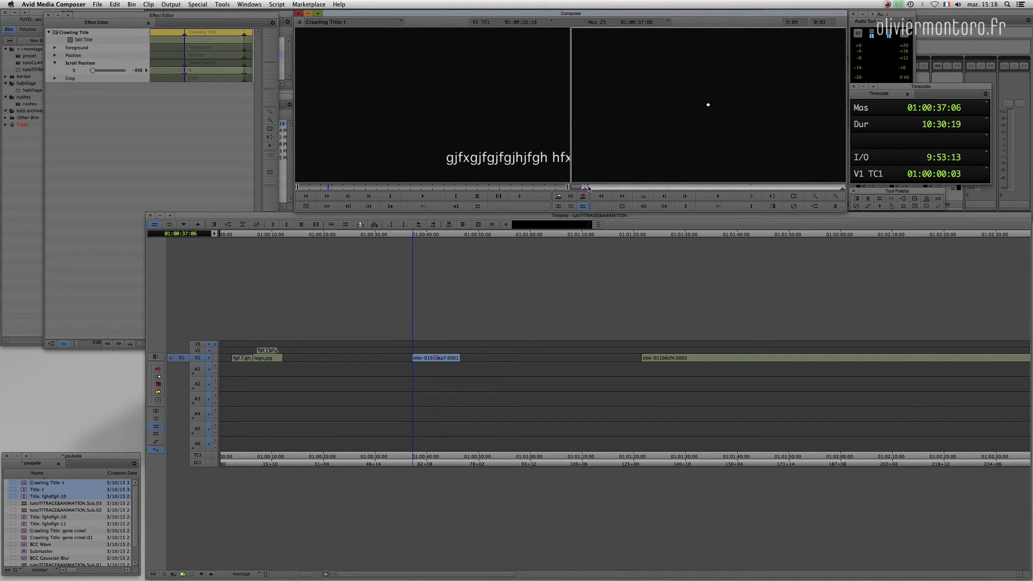
{"action": "left_click", "coordinate": [842, 188]}
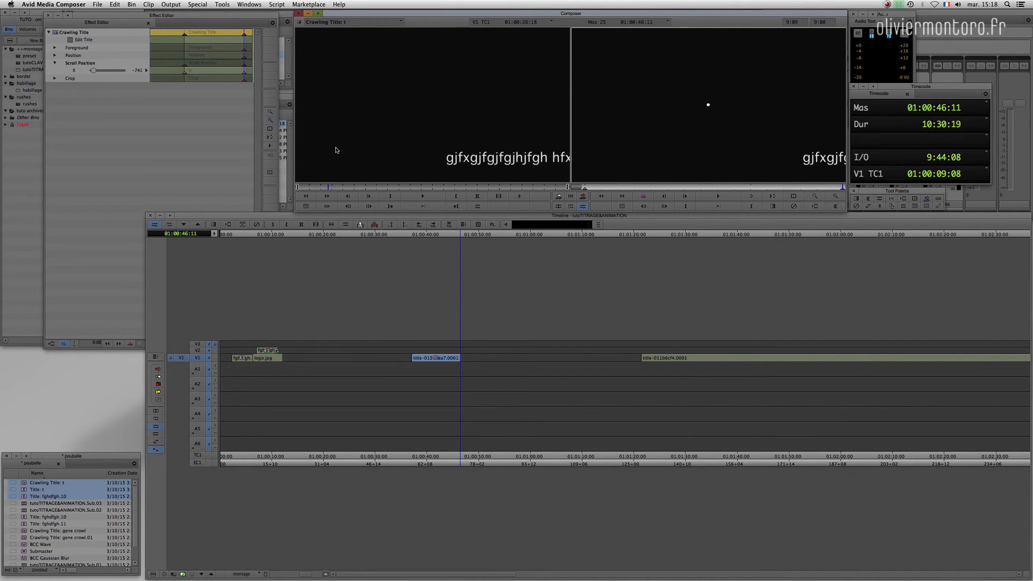
{"action": "left_click", "coordinate": [94, 72]}
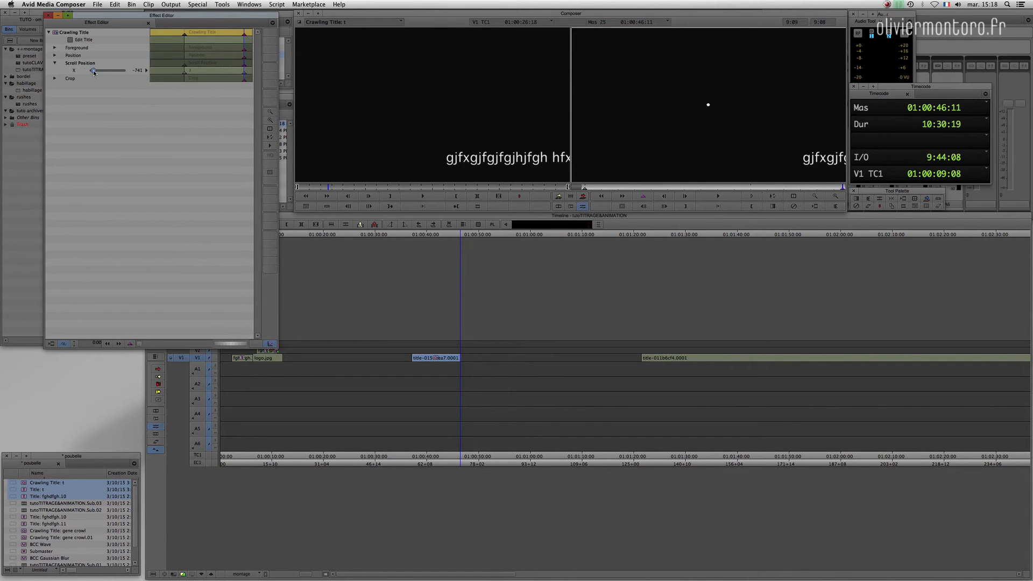
{"action": "left_click_drag", "start_coordinate": [94, 71], "coordinate": [107, 72]}
Set Scroll Position X to -932 at the first keyframe, scrub through the crawl and leave effect mode
{"action": "left_click", "coordinate": [584, 189]}
{"action": "left_click_drag", "start_coordinate": [589, 187], "coordinate": [782, 191]}
{"action": "left_click", "coordinate": [571, 196]}
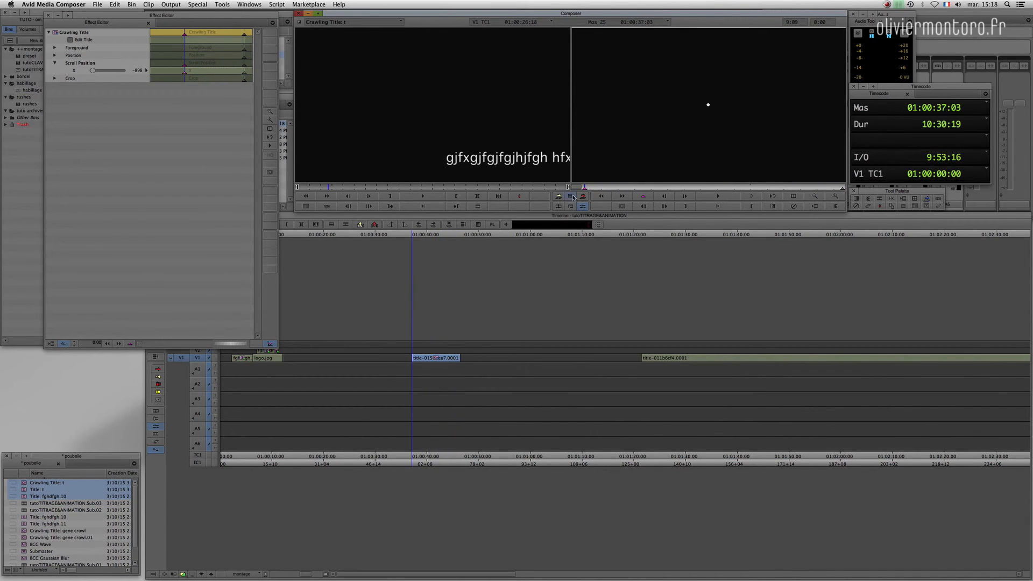
{"action": "left_click_drag", "start_coordinate": [95, 73], "coordinate": [94, 72]}
{"action": "left_click_drag", "start_coordinate": [586, 186], "coordinate": [795, 187]}
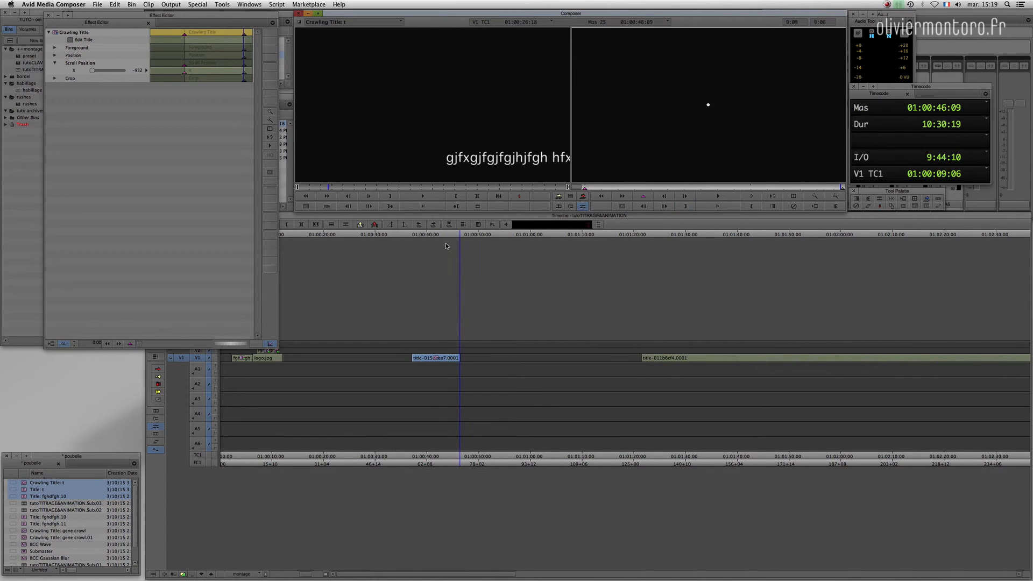
{"action": "left_click", "coordinate": [570, 206]}
Render the crawling title effect on V1, parked on the clip at 01:00:38:13
{"action": "left_click_drag", "start_coordinate": [407, 461], "coordinate": [419, 461]}
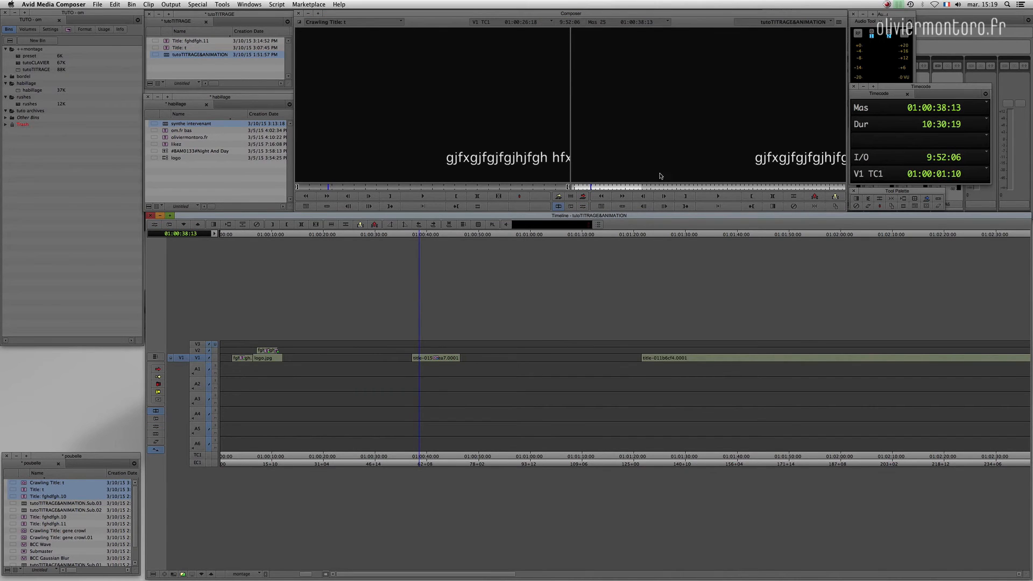
{"action": "left_click", "coordinate": [228, 224]}
{"action": "left_click", "coordinate": [525, 305]}
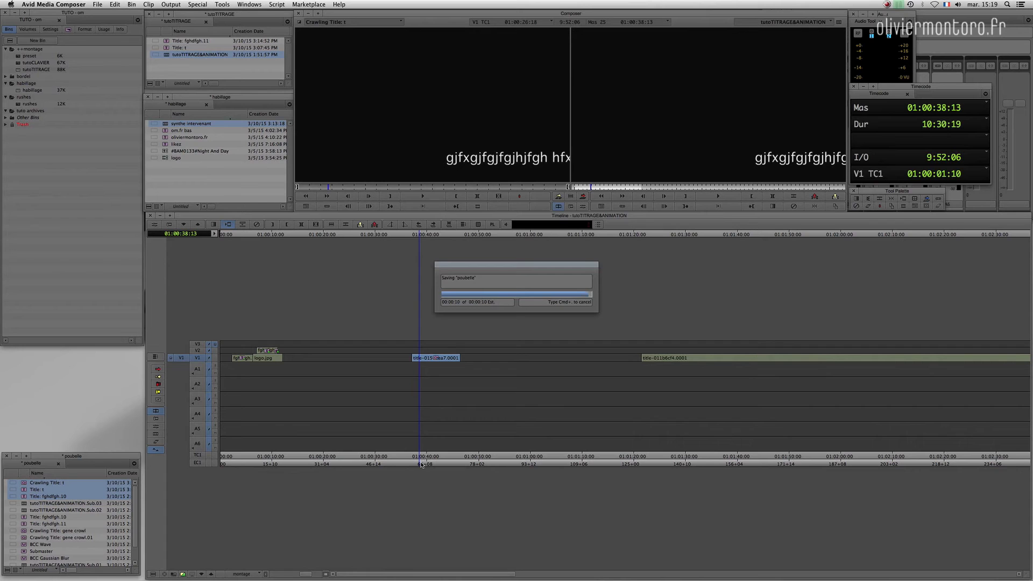
Play the rendered crawl from just before its start and scrub through it to check the scrolling
{"action": "mouse_move", "coordinate": [421, 460]}
{"action": "left_mouse_down"}
{"action": "mouse_move", "coordinate": [412, 461]}
{"action": "mouse_move", "coordinate": [464, 459]}
{"action": "mouse_move", "coordinate": [408, 457]}
{"action": "left_mouse_up"}
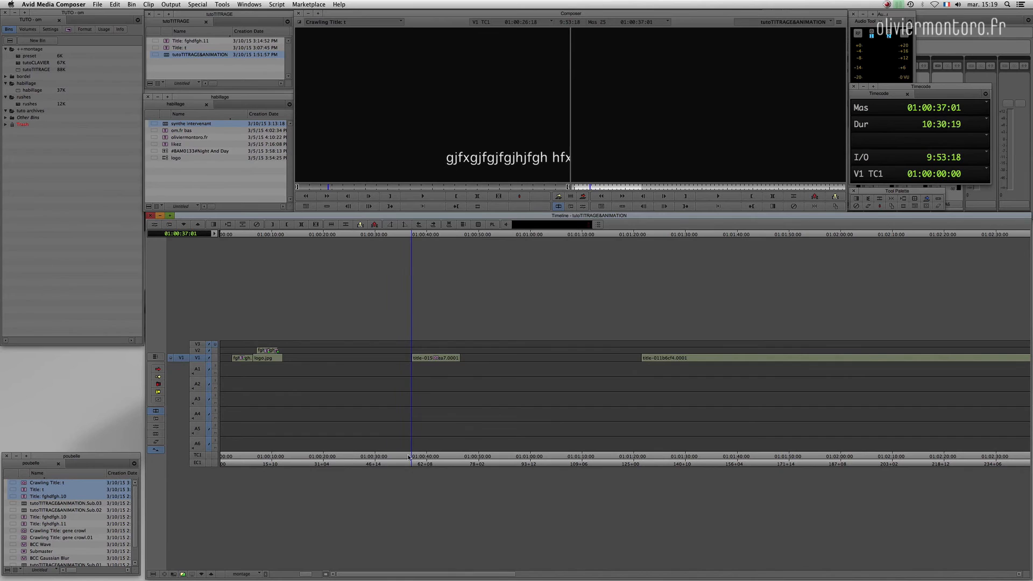
{"action": "key", "text": "space"}
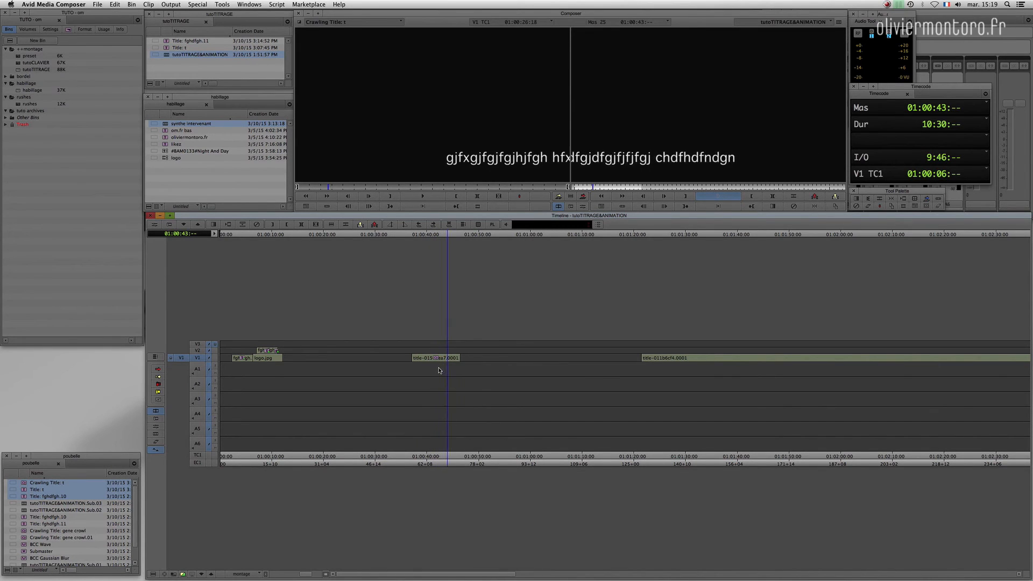
{"action": "left_click_drag", "start_coordinate": [438, 373], "coordinate": [440, 375]}
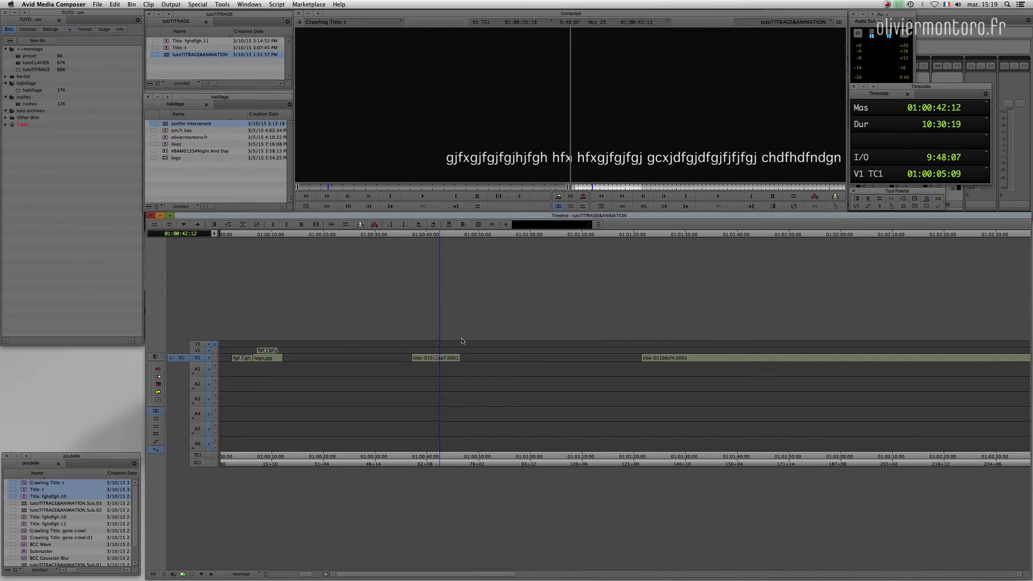
{"action": "left_click", "coordinate": [425, 366]}
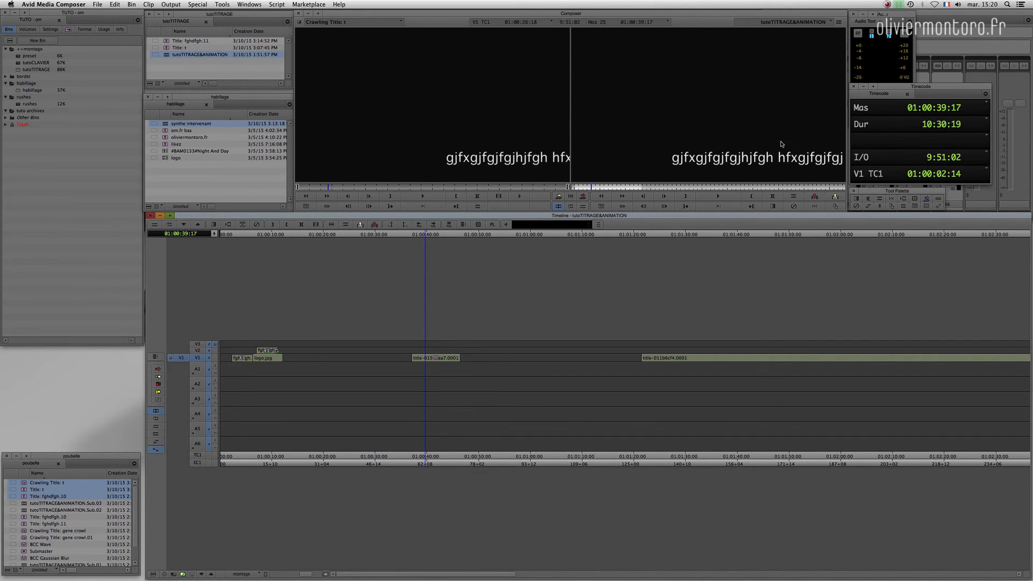
{"action": "mouse_move", "coordinate": [445, 368]}
{"action": "left_mouse_down"}
{"action": "mouse_move", "coordinate": [464, 375]}
{"action": "mouse_move", "coordinate": [415, 388]}
{"action": "mouse_move", "coordinate": [427, 371]}
{"action": "left_mouse_up"}
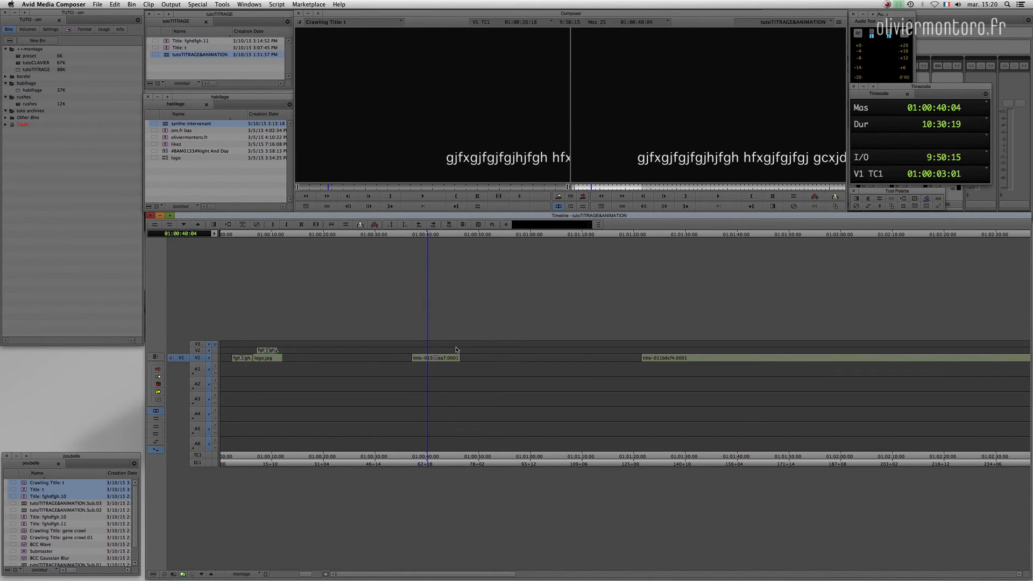
Add an intermediate crawl keyframe at 01:00:39:01, increase its Scroll Position X and scrub to the clip's end
{"action": "left_click", "coordinate": [583, 207]}
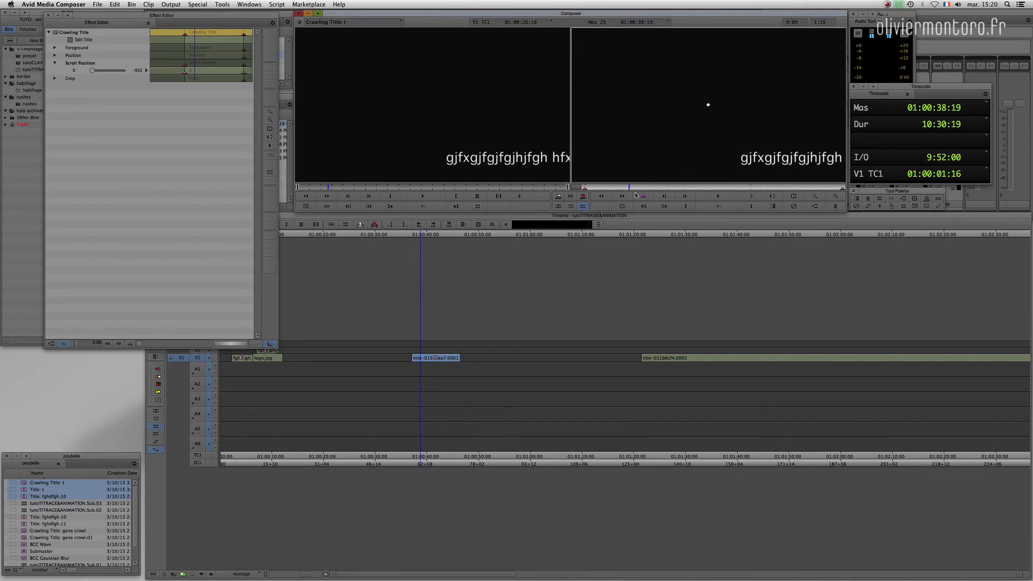
{"action": "left_click_drag", "start_coordinate": [636, 193], "coordinate": [639, 195]}
{"action": "left_click", "coordinate": [643, 199]}
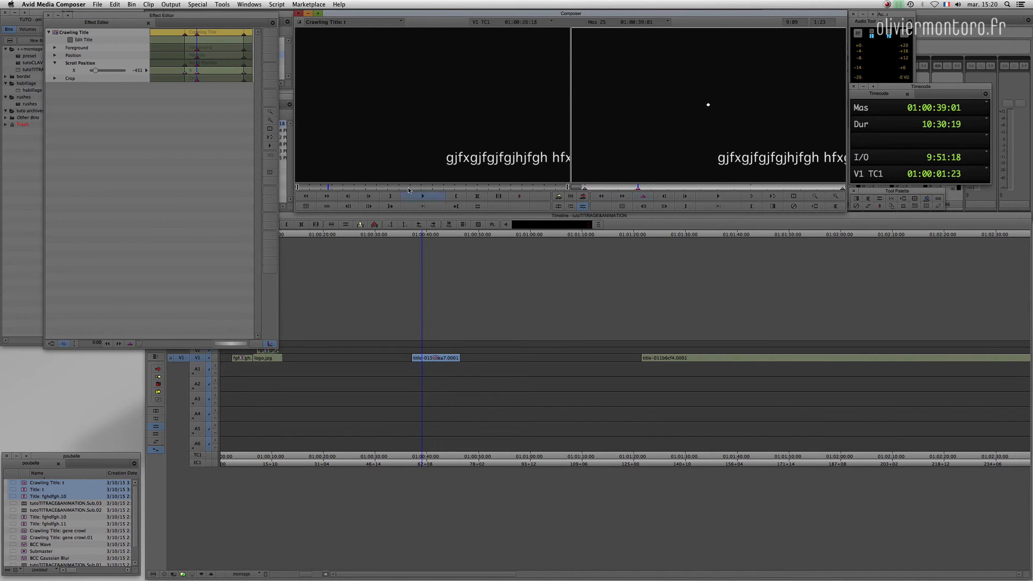
{"action": "left_click_drag", "start_coordinate": [96, 72], "coordinate": [99, 72]}
{"action": "left_click_drag", "start_coordinate": [638, 187], "coordinate": [843, 187]}
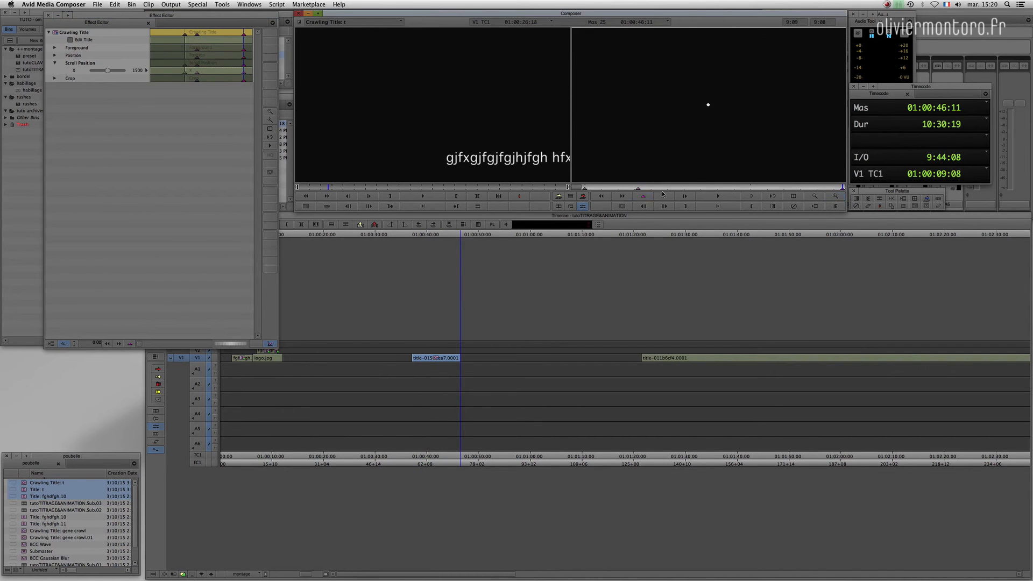
Copy the crawl keyframe at 01:00:39:01 onto the final keyframe so both share the same Scroll Position X
{"action": "left_click", "coordinate": [638, 187]}
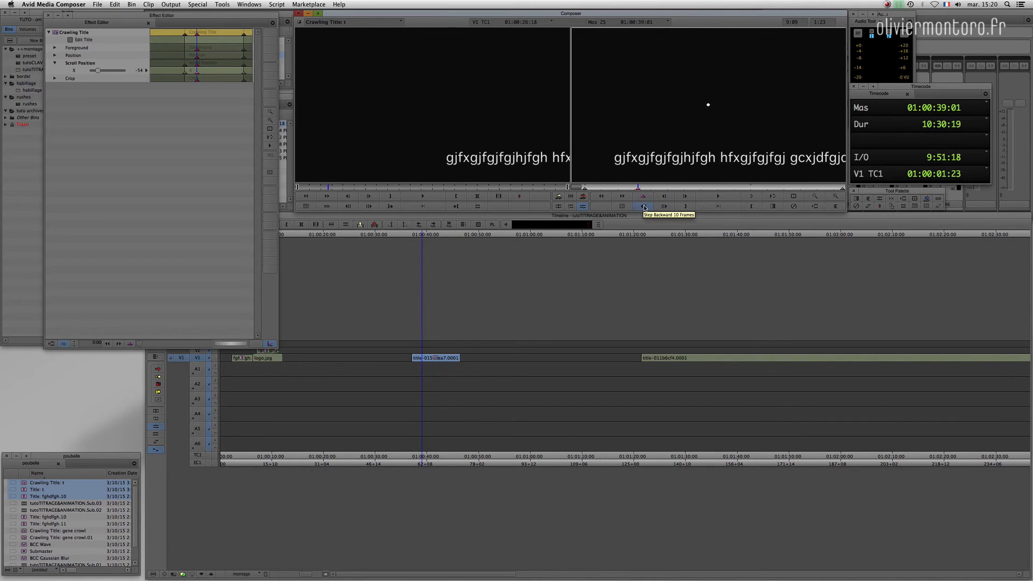
{"action": "left_click", "coordinate": [842, 187]}
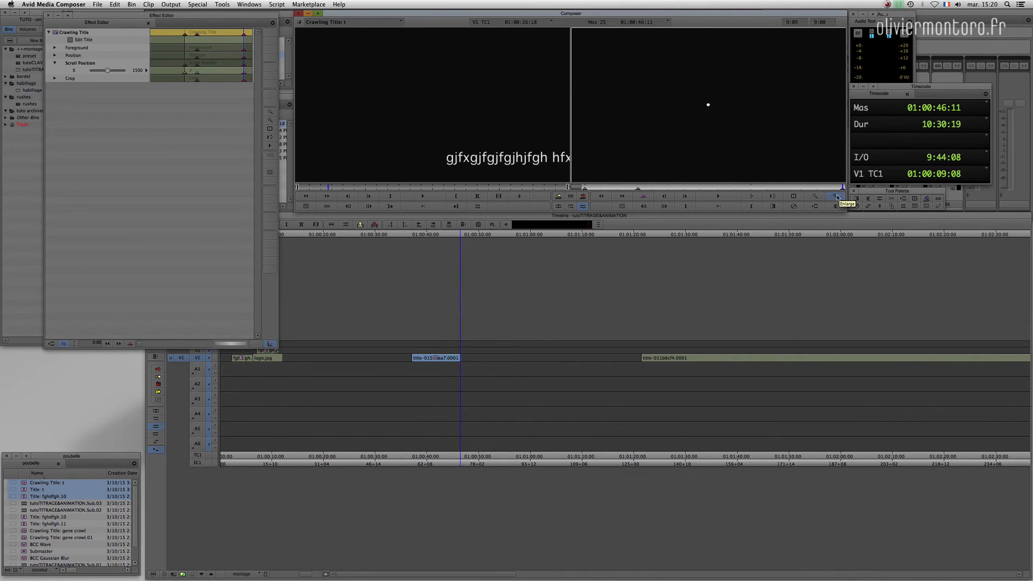
{"action": "left_click", "coordinate": [629, 187]}
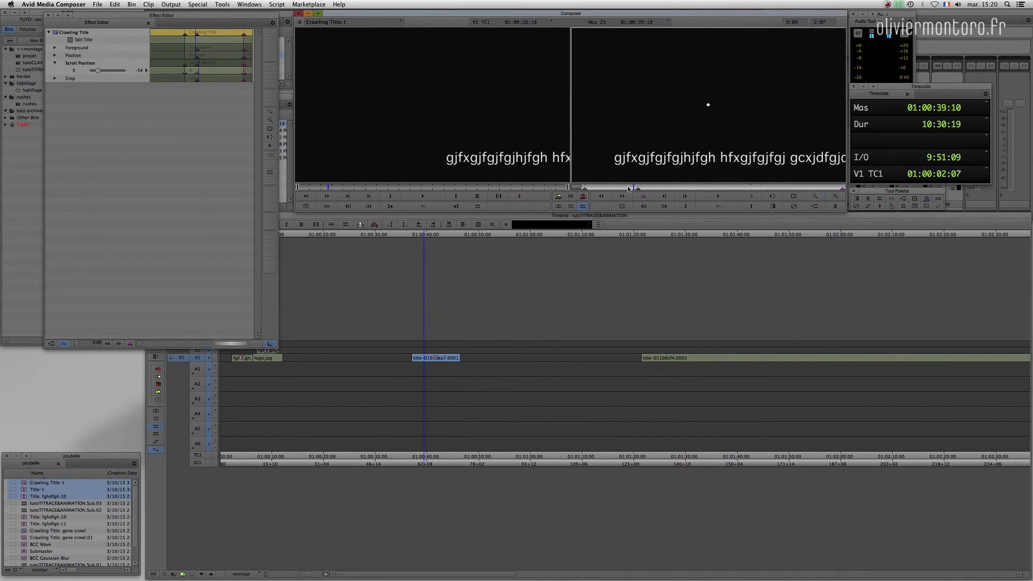
{"action": "left_click", "coordinate": [843, 187]}
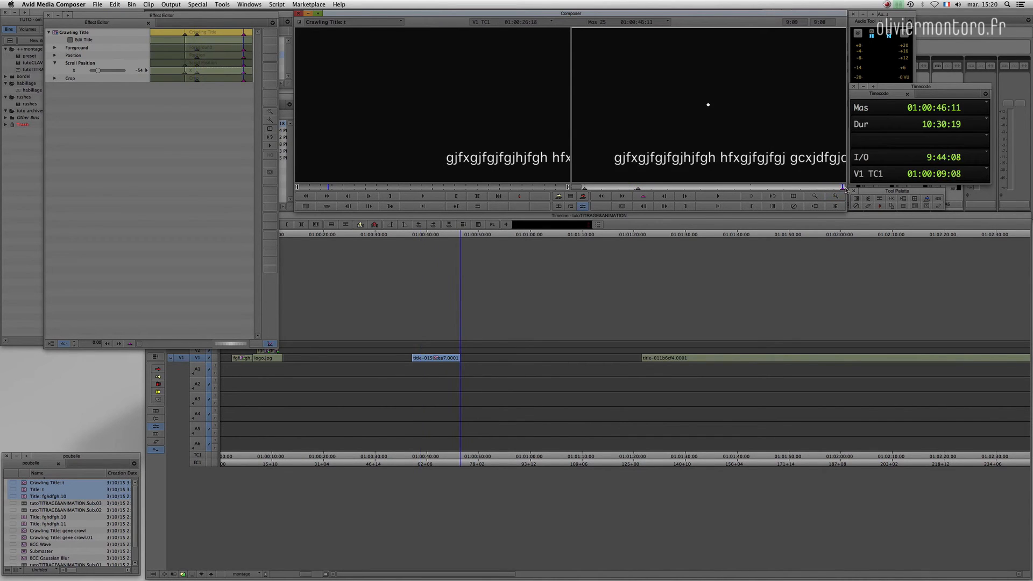
Scrub the crawl between its keyframes to check how the text moves, and close the Effect Editor
{"action": "left_click", "coordinate": [639, 188]}
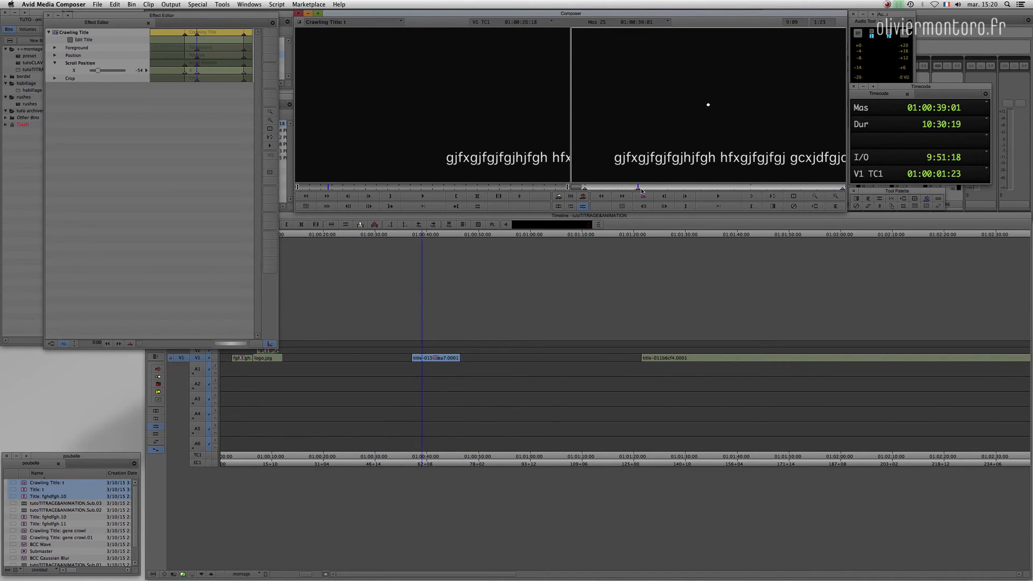
{"action": "left_click", "coordinate": [842, 188]}
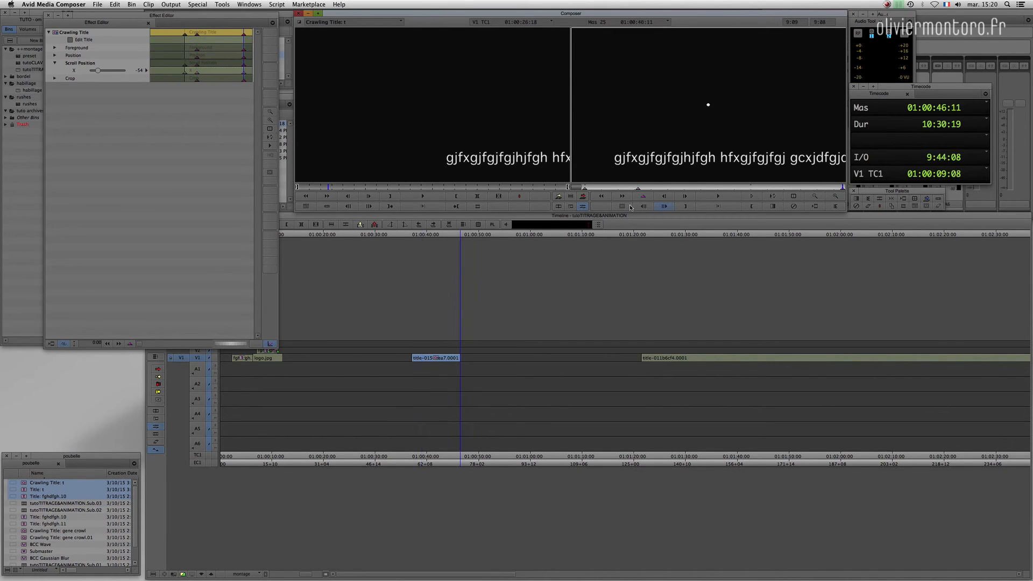
{"action": "left_click", "coordinate": [589, 188]}
{"action": "left_click_drag", "start_coordinate": [592, 189], "coordinate": [805, 188]}
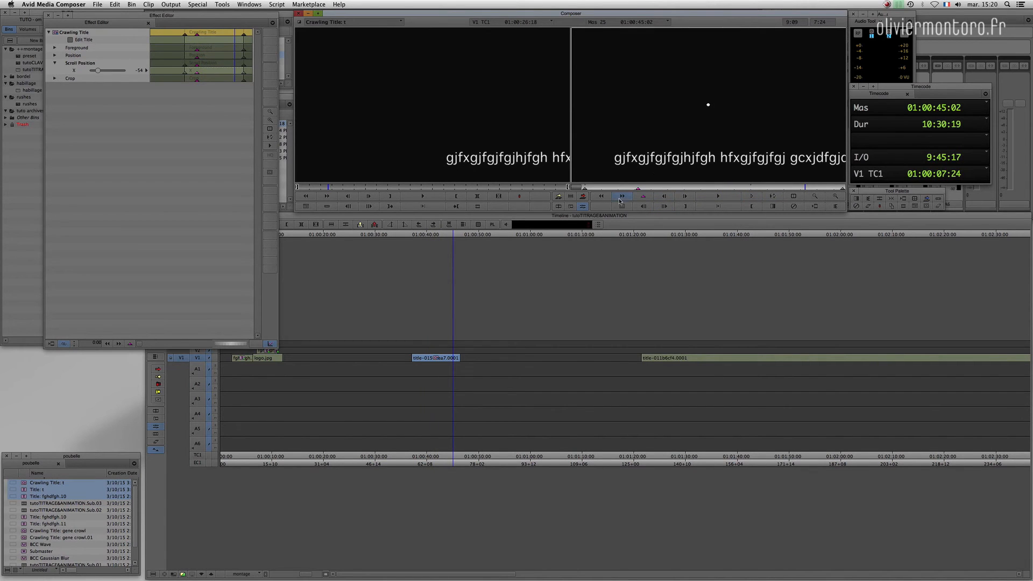
{"action": "left_click", "coordinate": [48, 15]}
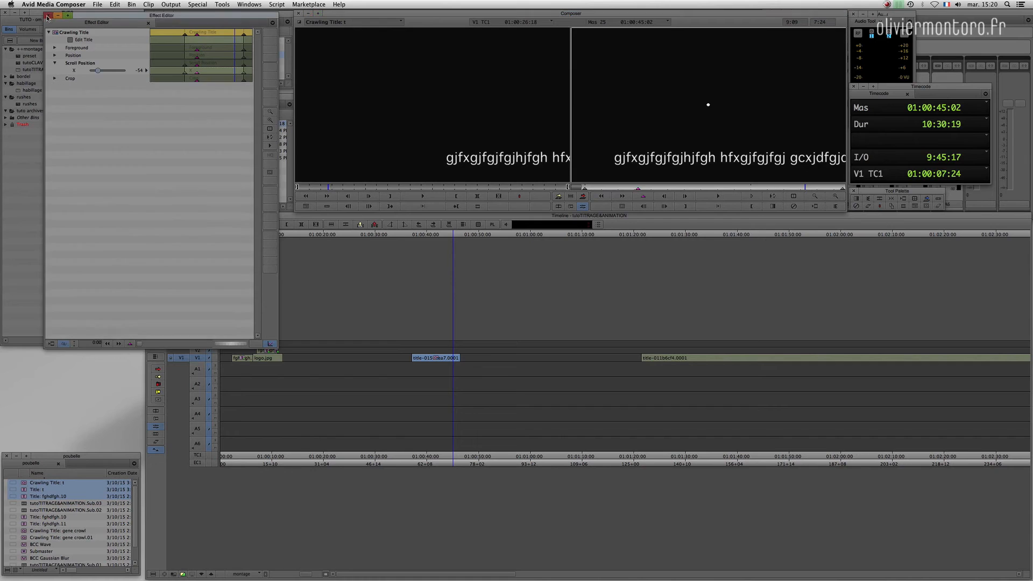
Extract the crawling title clip from V1 along with the empty gap that follows it
{"action": "left_click", "coordinate": [439, 455]}
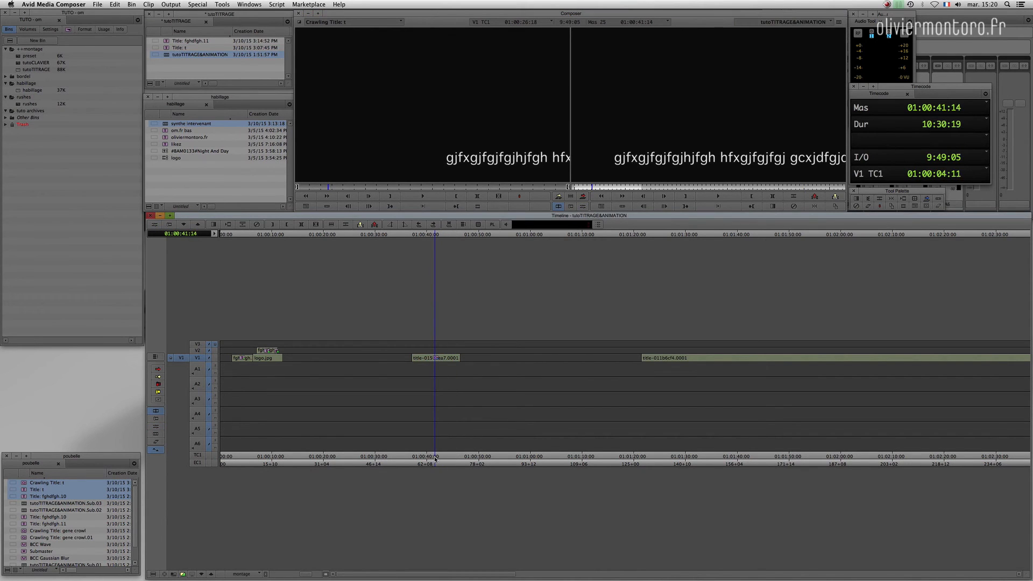
{"action": "key", "text": "t"}
{"action": "key", "text": "x"}
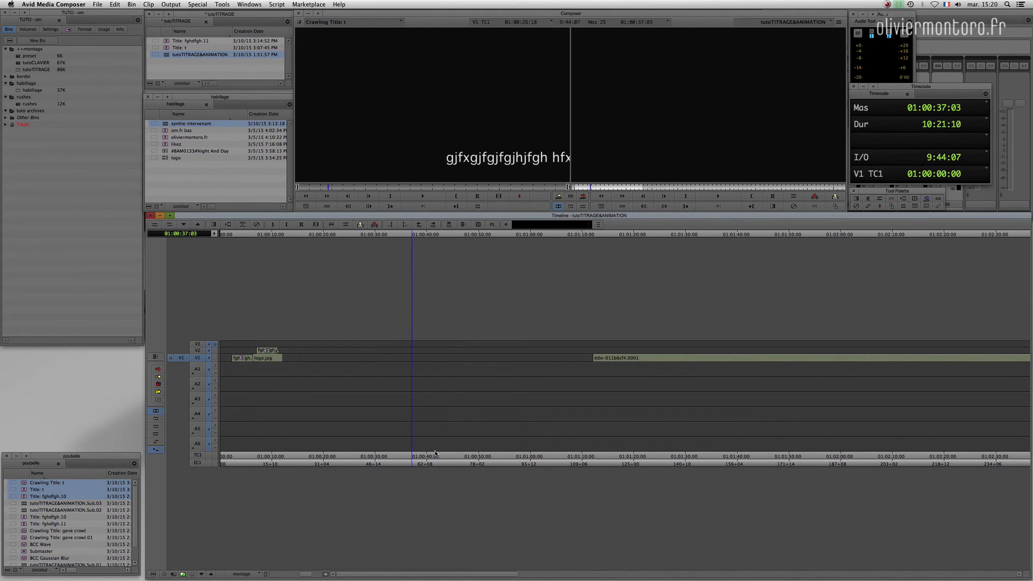
{"action": "key", "text": "x"}
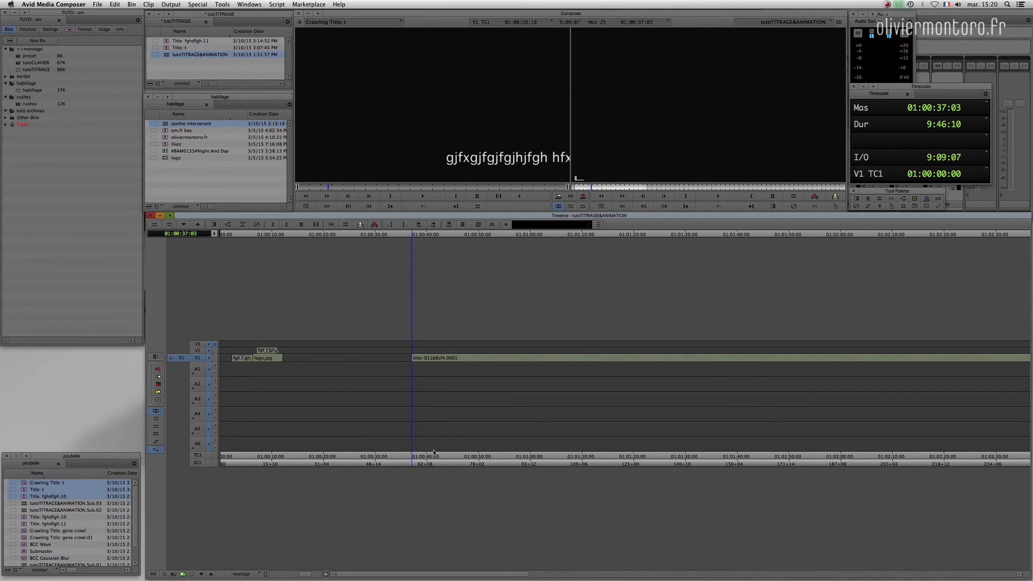
Show the whole sequence, scrub through the existing rolling title on V1 and park at 01:00:26:13
{"action": "key", "text": "super+slash"}
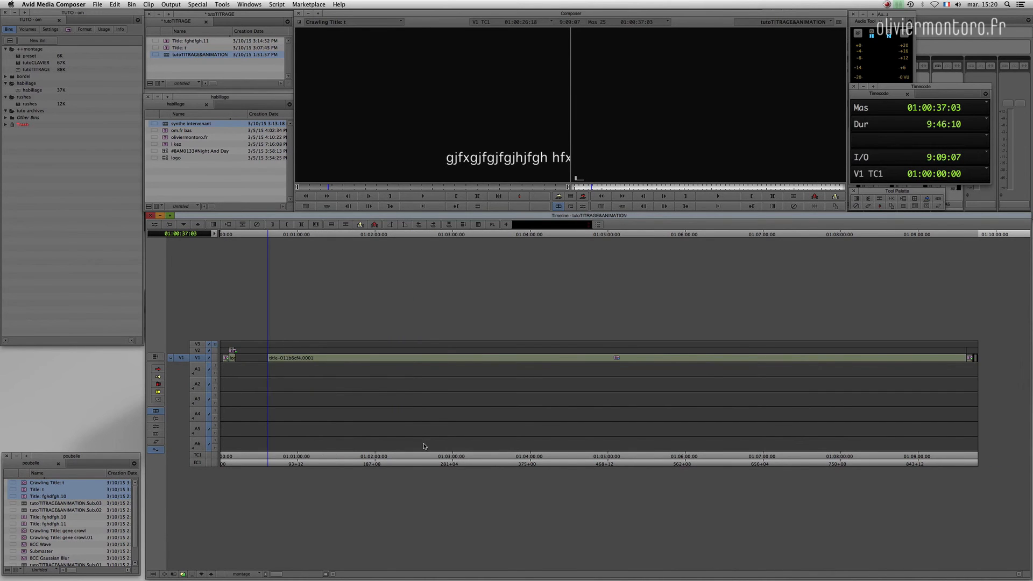
{"action": "left_click", "coordinate": [418, 443]}
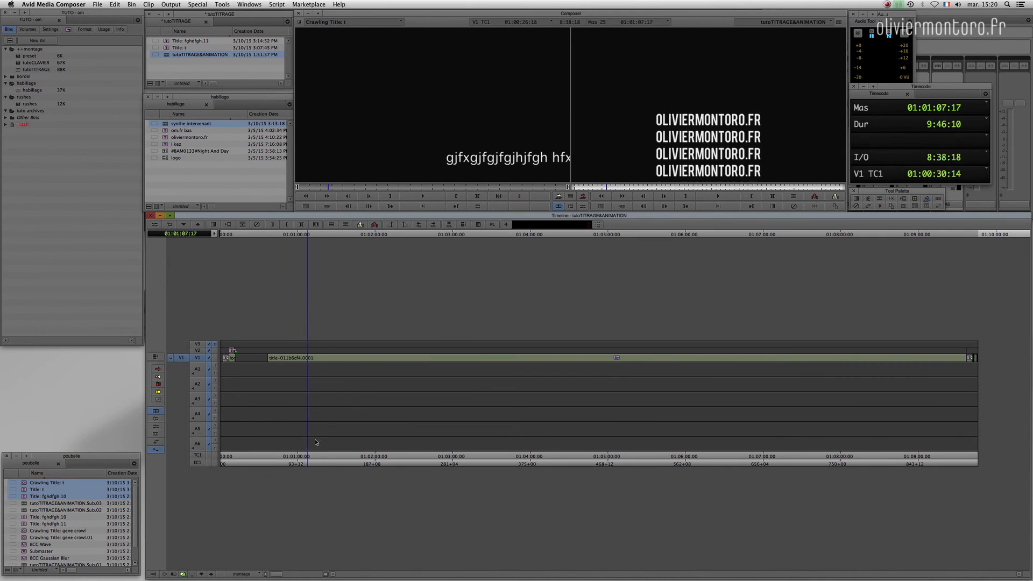
{"action": "left_click_drag", "start_coordinate": [497, 405], "coordinate": [399, 377]}
{"action": "left_click", "coordinate": [253, 374]}
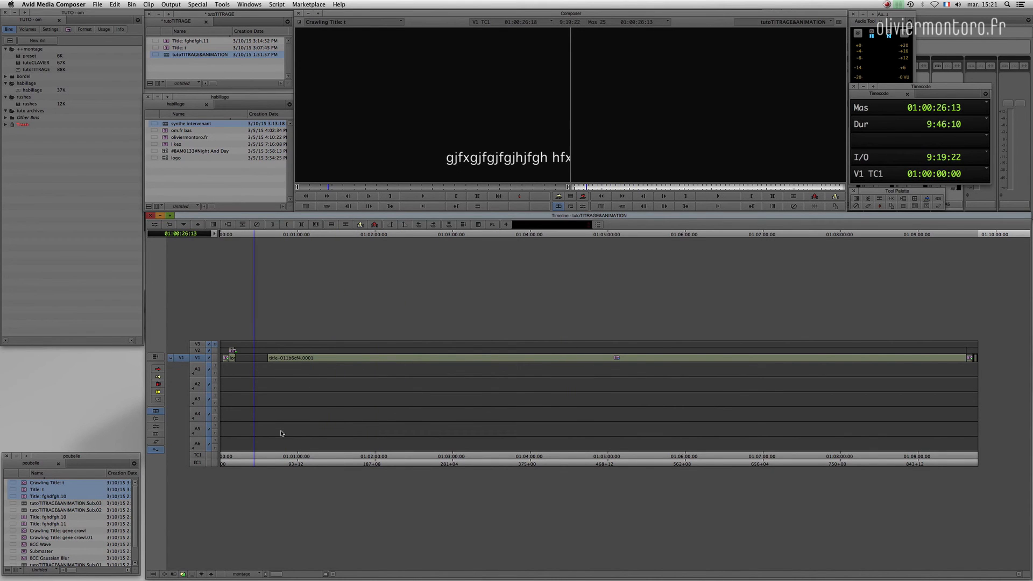
Create a new title in Avid Title Tool and make it a rolling title
{"action": "left_click", "coordinate": [148, 5]}
{"action": "left_click", "coordinate": [160, 46]}
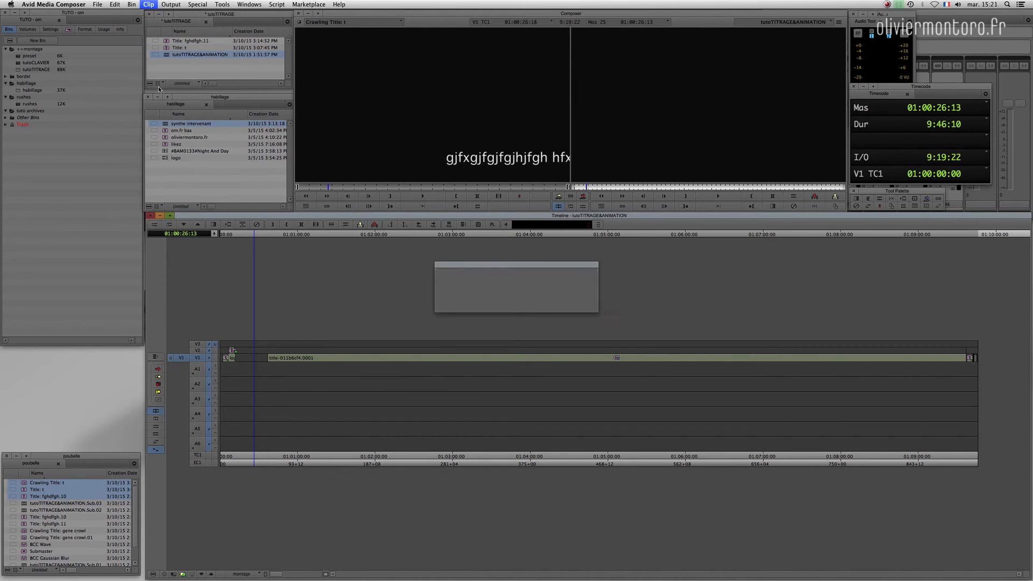
{"action": "left_click", "coordinate": [498, 300]}
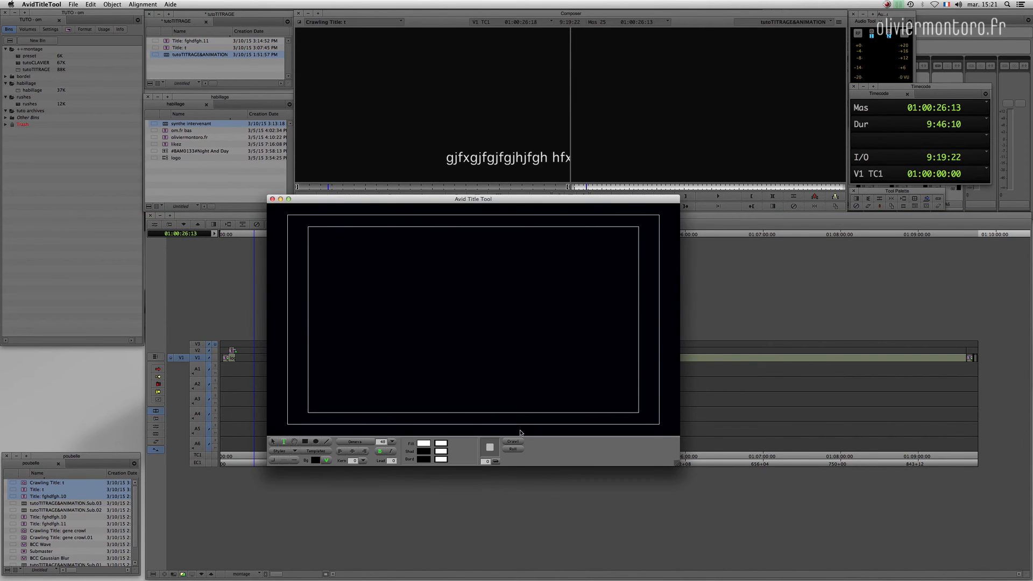
{"action": "left_click", "coordinate": [274, 442]}
{"action": "left_click", "coordinate": [514, 450]}
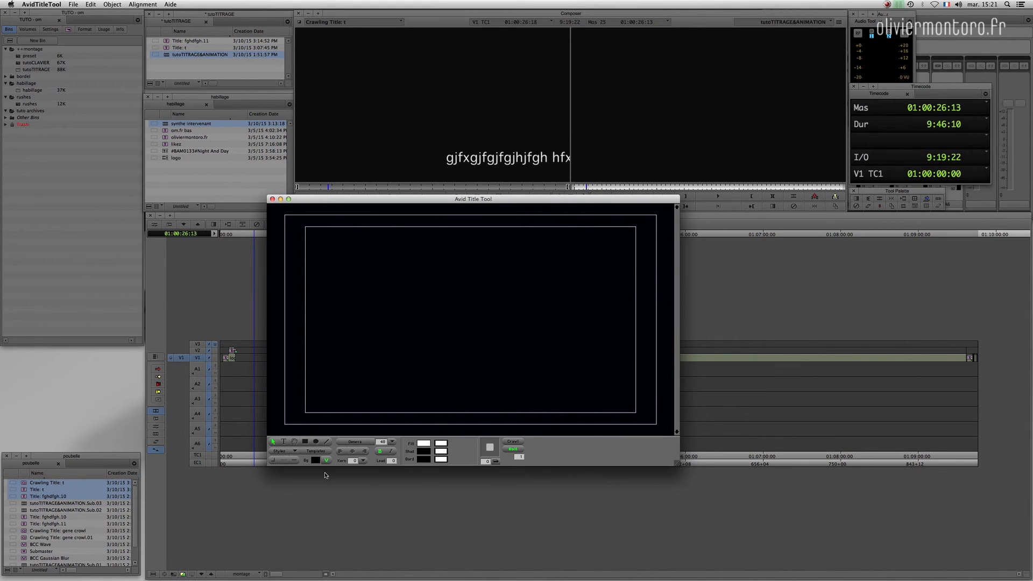
Choose the Bebas font and fill the title with repeated lines of OLIVIERMONTORO.FR
{"action": "left_click", "coordinate": [372, 442]}
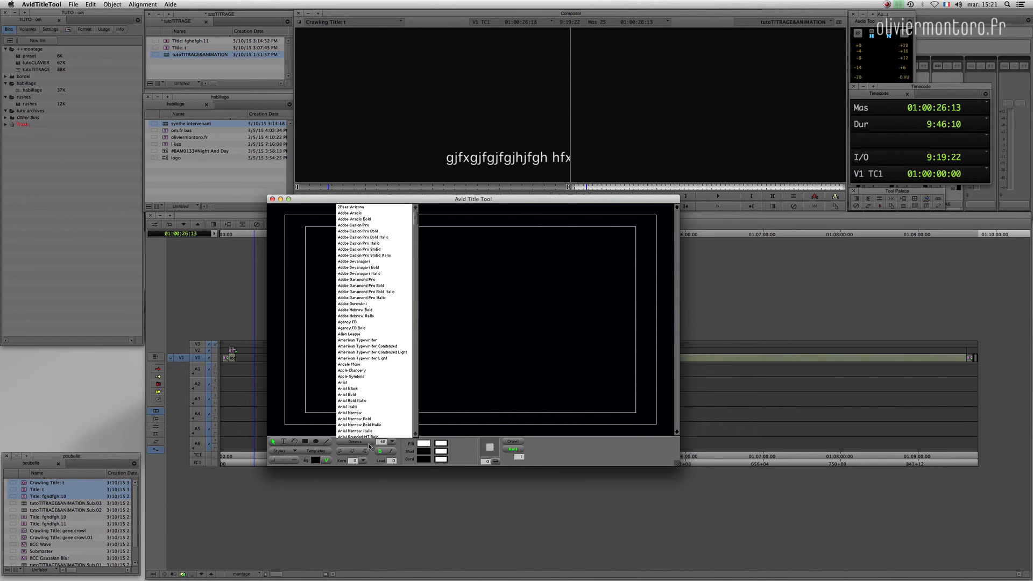
{"action": "left_click_drag", "start_coordinate": [414, 222], "coordinate": [422, 265]}
{"action": "left_click", "coordinate": [273, 444]}
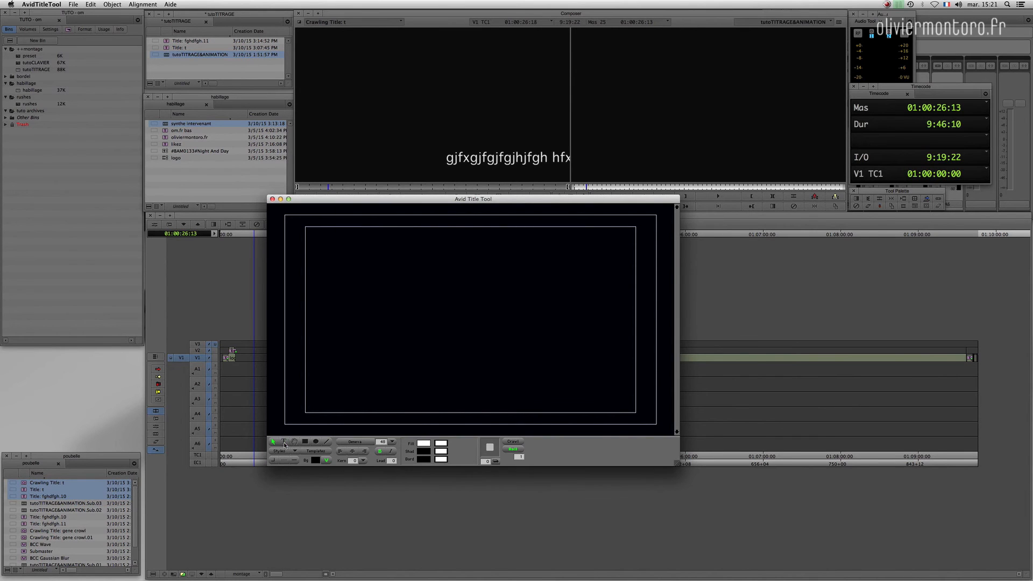
{"action": "left_click", "coordinate": [356, 279]}
{"action": "type", "text": "OLIVIERMONTORO.FR OLIVIERMONTORO.FR OLIVIERMONTORO.FR OLIVIERMONTORO.FR OLIVIERMONTORO.FR"}
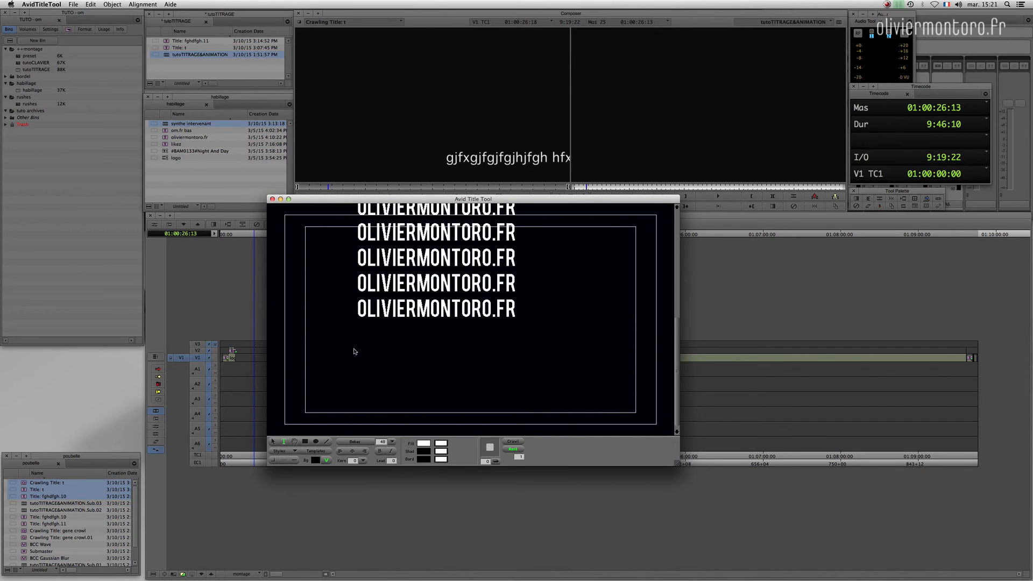
Extend the rolling text over several pages with more OLIVIERMONTORO.FR lines, leaving blank lines between blocks
{"action": "key", "text": "Return"}
{"action": "type", "text": "OLIVIERMONTORO.FR OLIVIERMONTORO.FR OLIVIERMONTORO.FR OLIVIERMONTORO.FR OLIVIERMONTORO.FR"}
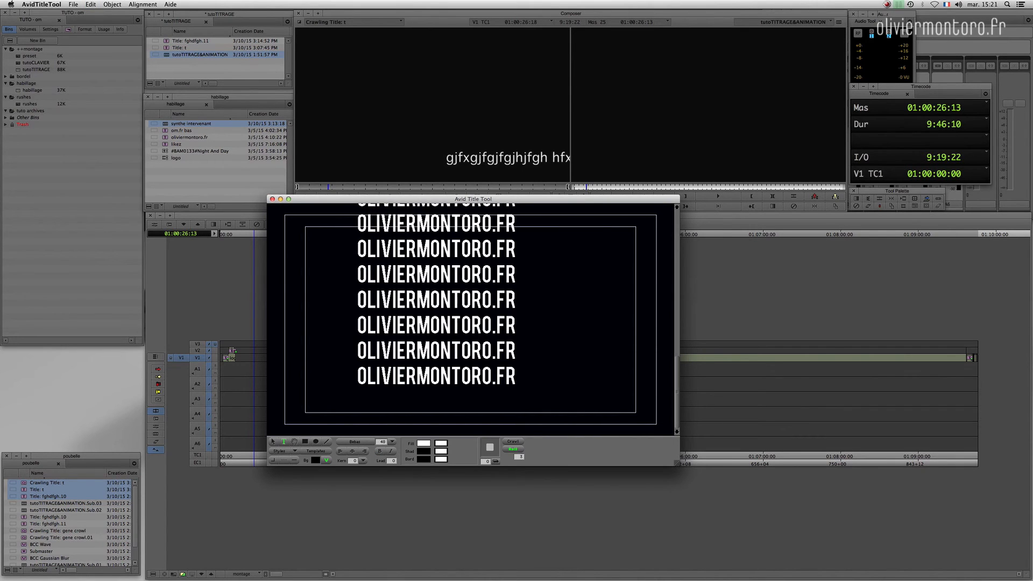
{"action": "key", "text": "super+z"}
{"action": "type", "text": "OLIVIERMONTORO.FR OLIVIERMONTORO.FR OLIVIERMONTORO.FR OLIVIERMONTORO.FR OLIVIERMONTORO.FR"}
{"action": "key", "text": "super+z"}
{"action": "key", "text": "super+z"}
{"action": "key", "text": "Return"}
{"action": "key", "text": "Return"}
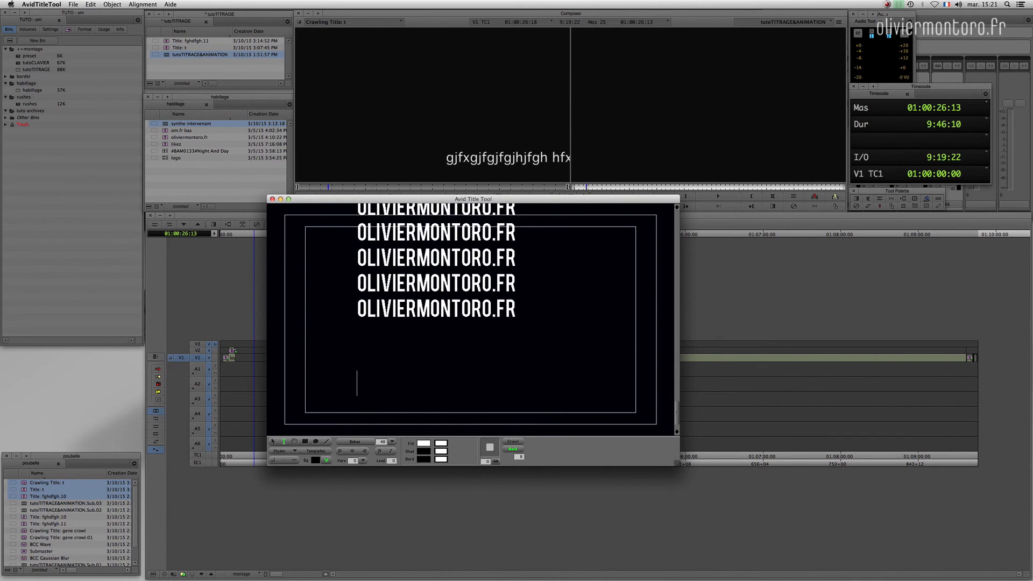
{"action": "type", "text": "OLIVIERMONTORO.FR OLIVIERMONTORO.FR"}
{"action": "left_click", "coordinate": [273, 441]}
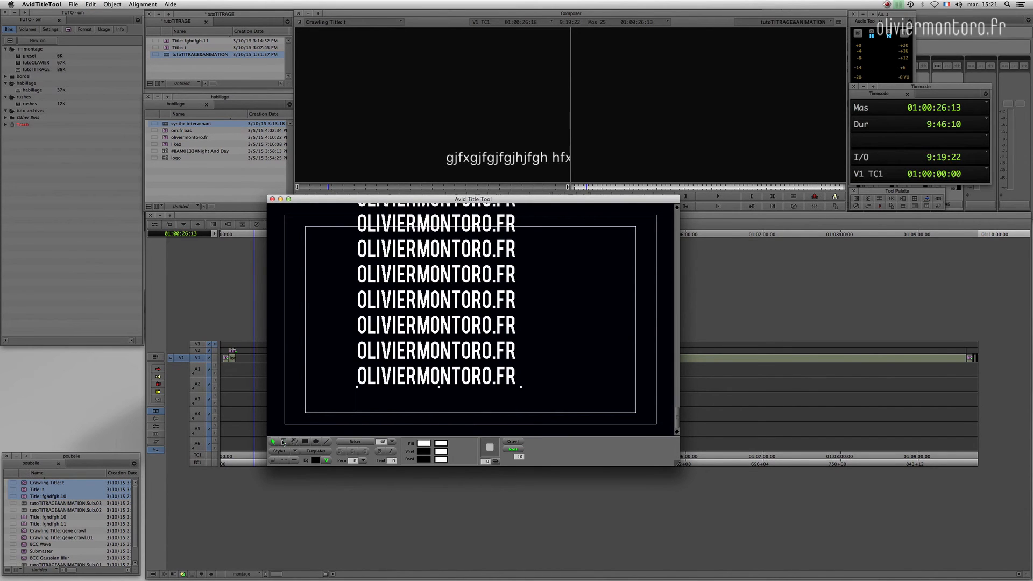
Move the text block up to the start of the roll's first page and center it horizontally in the frame
{"action": "left_click_drag", "start_coordinate": [470, 247], "coordinate": [492, 338]}
{"action": "left_click_drag", "start_coordinate": [492, 231], "coordinate": [500, 281]}
{"action": "left_click_drag", "start_coordinate": [677, 392], "coordinate": [677, 256]}
{"action": "left_click_drag", "start_coordinate": [512, 311], "coordinate": [520, 252]}
{"action": "left_click_drag", "start_coordinate": [677, 255], "coordinate": [677, 228]}
{"action": "left_click_drag", "start_coordinate": [498, 350], "coordinate": [511, 259]}
{"action": "left_click_drag", "start_coordinate": [677, 250], "coordinate": [677, 232]}
{"action": "left_click_drag", "start_coordinate": [528, 371], "coordinate": [512, 226]}
{"action": "left_click_drag", "start_coordinate": [676, 232], "coordinate": [677, 222]}
{"action": "left_click_drag", "start_coordinate": [489, 369], "coordinate": [506, 263]}
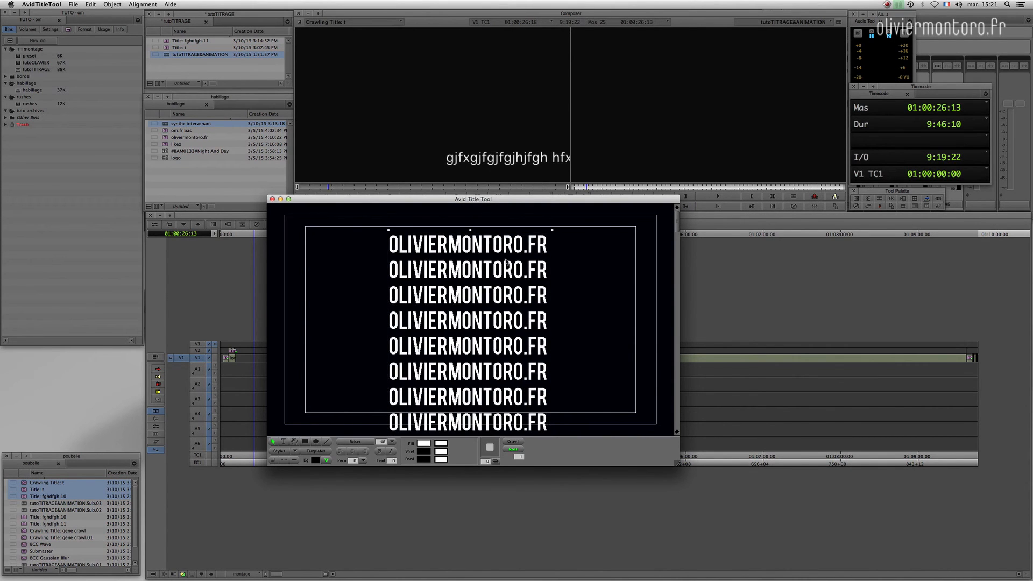
{"action": "left_click", "coordinate": [142, 4]}
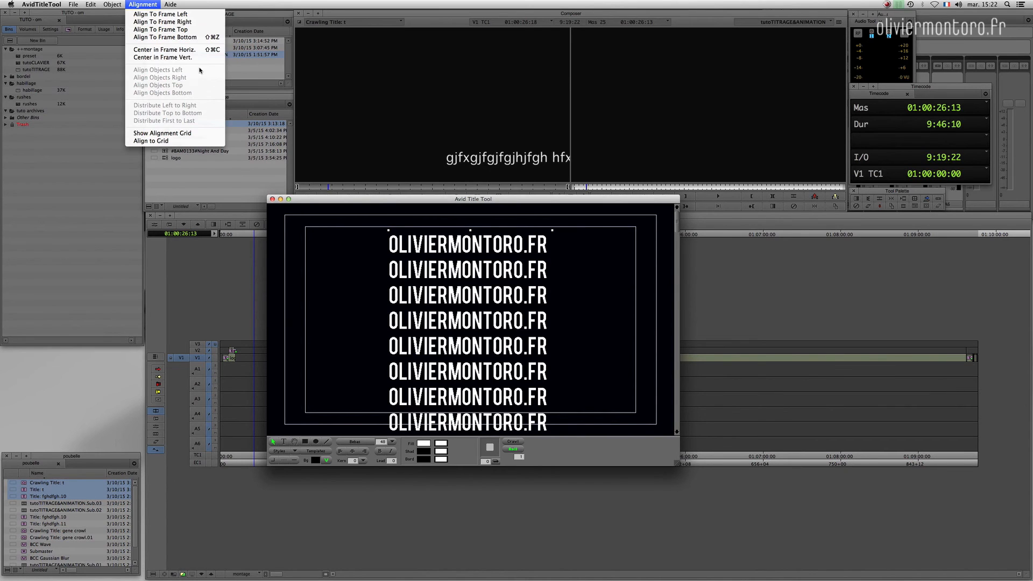
{"action": "left_click", "coordinate": [180, 50]}
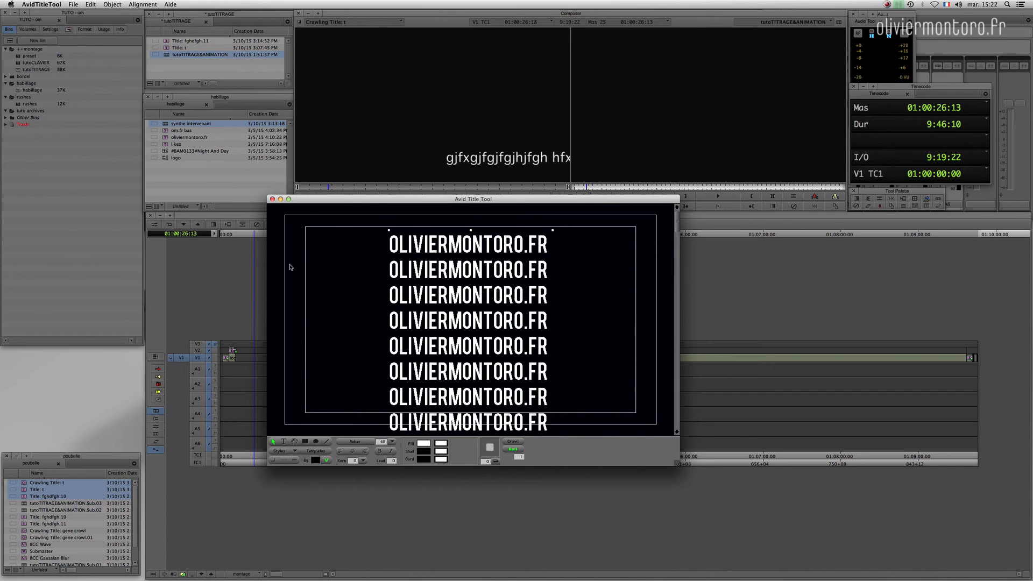
Save the rolling title as t in the poubelle bin, using the DNxHD 120 MXF resolution
{"action": "left_click", "coordinate": [272, 200]}
{"action": "left_click", "coordinate": [478, 302]}
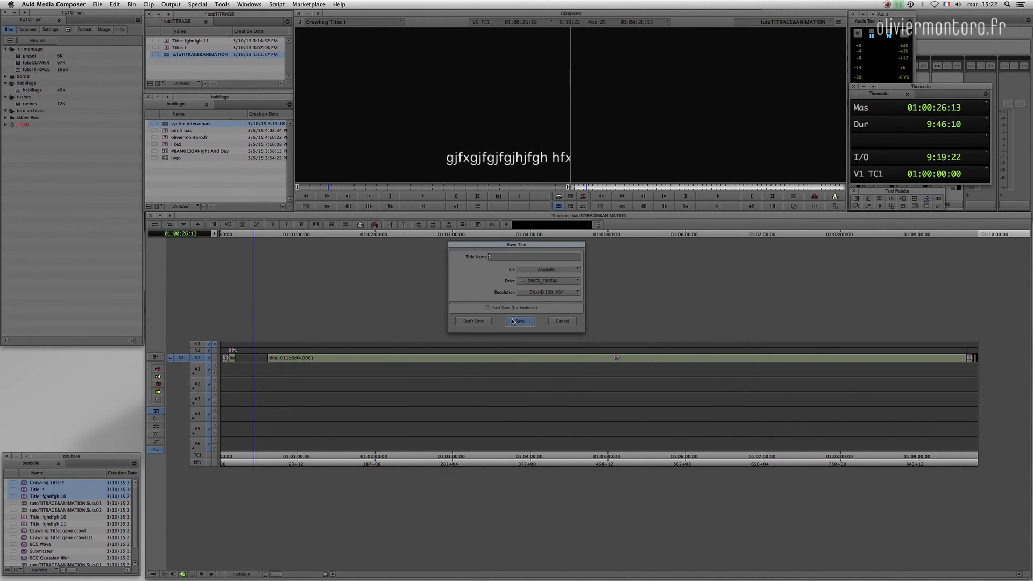
{"action": "left_click", "coordinate": [512, 323]}
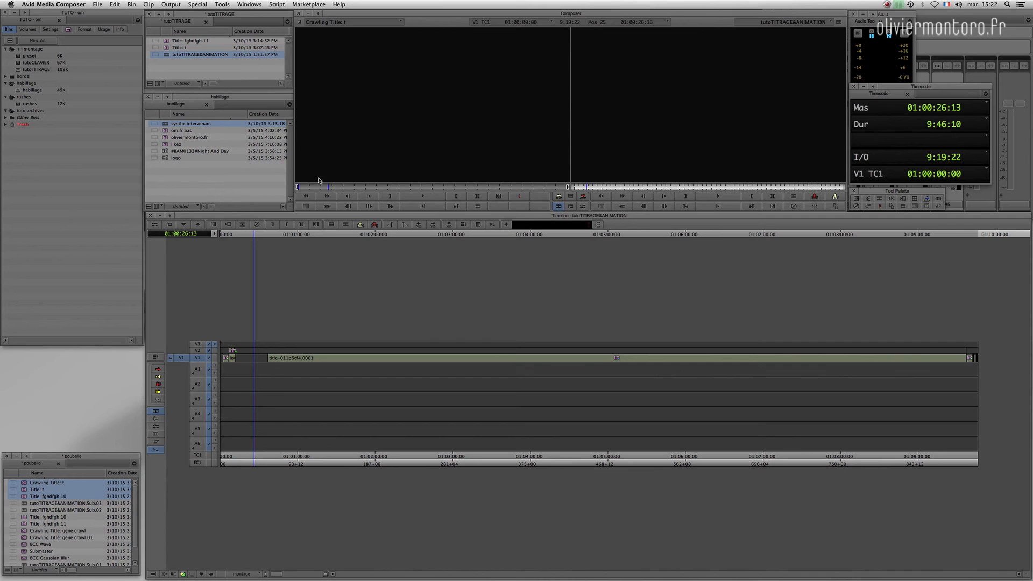
Preview the rolling title in the source monitor and splice it into V1 at 01:00:26:13
{"action": "left_click_drag", "start_coordinate": [320, 186], "coordinate": [347, 301]}
{"action": "key", "text": "g"}
{"action": "key", "text": "v"}
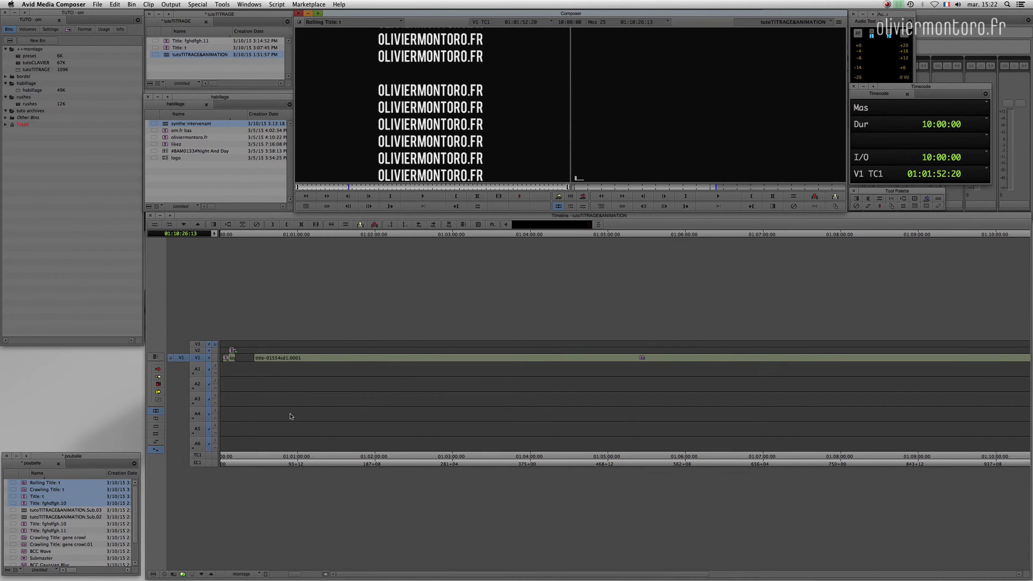
Show the whole sequence, mark the new rolling title on V1, and scrub and play it around 01:05:20 to check its speed
{"action": "key", "text": "super+slash"}
{"action": "left_click", "coordinate": [391, 397]}
{"action": "key", "text": "t"}
{"action": "left_click", "coordinate": [417, 389]}
{"action": "left_click_drag", "start_coordinate": [416, 390], "coordinate": [425, 386]}
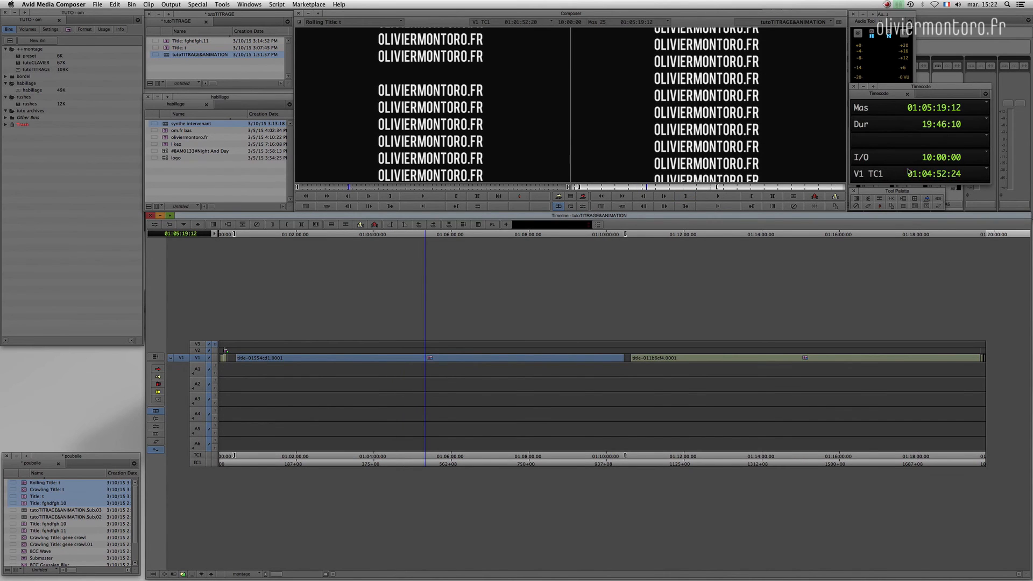
{"action": "key", "text": "space"}
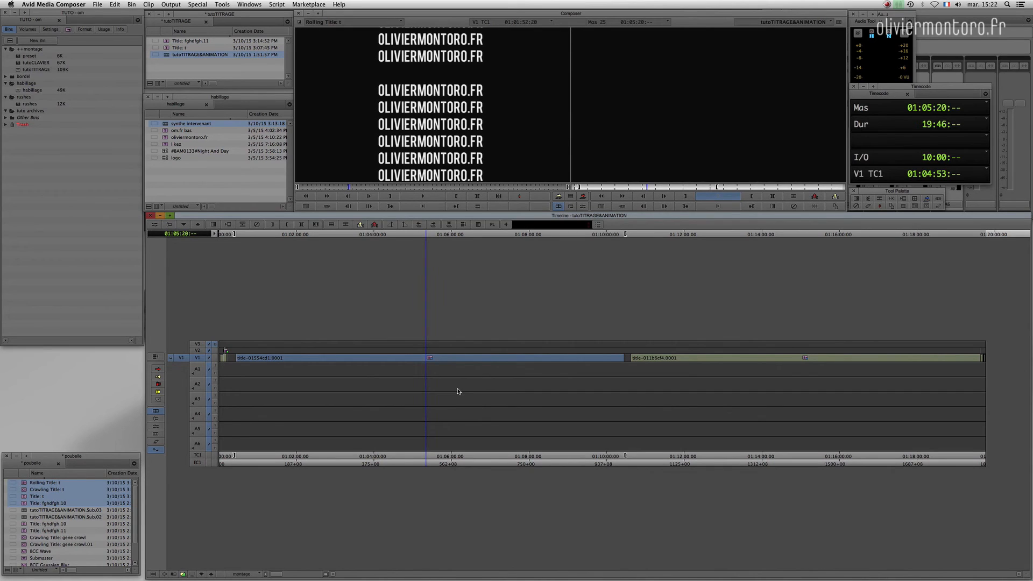
{"action": "key", "text": "space"}
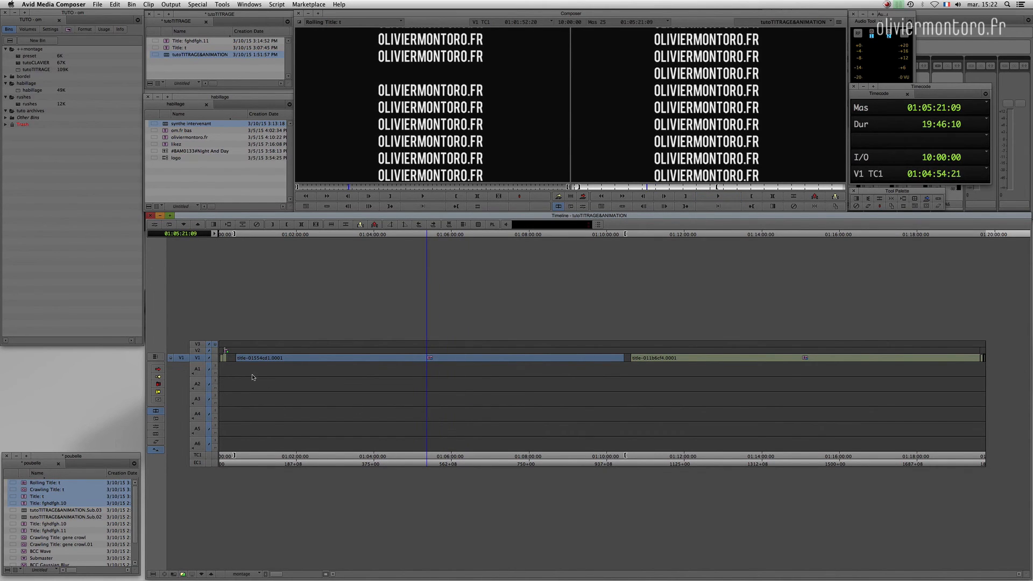
Shorten the rolling title on V1 to end around 01:01:22 and raise its end Scroll Position Y until the text leaves the frame
{"action": "left_click", "coordinate": [239, 395]}
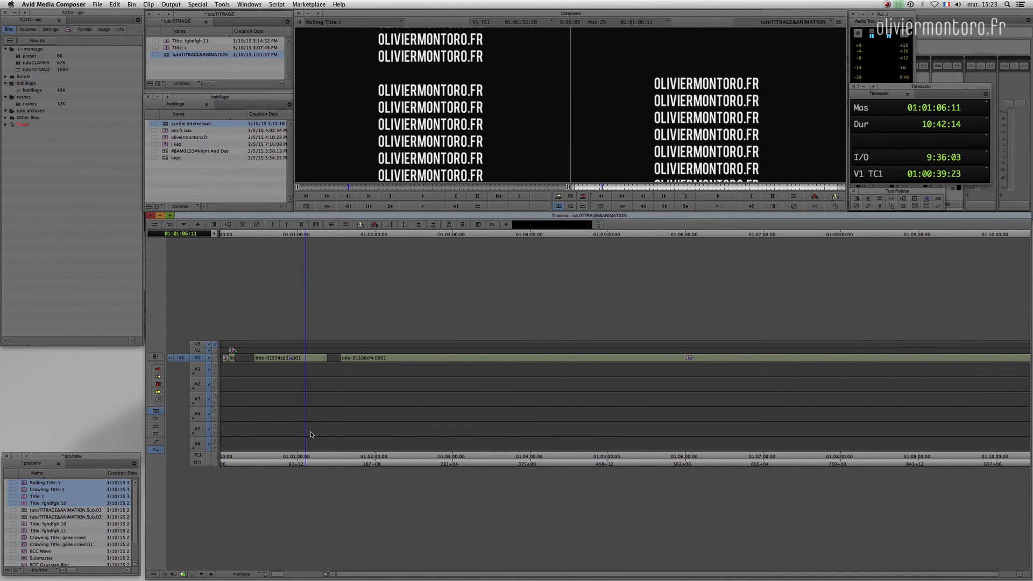
{"action": "left_click", "coordinate": [583, 207]}
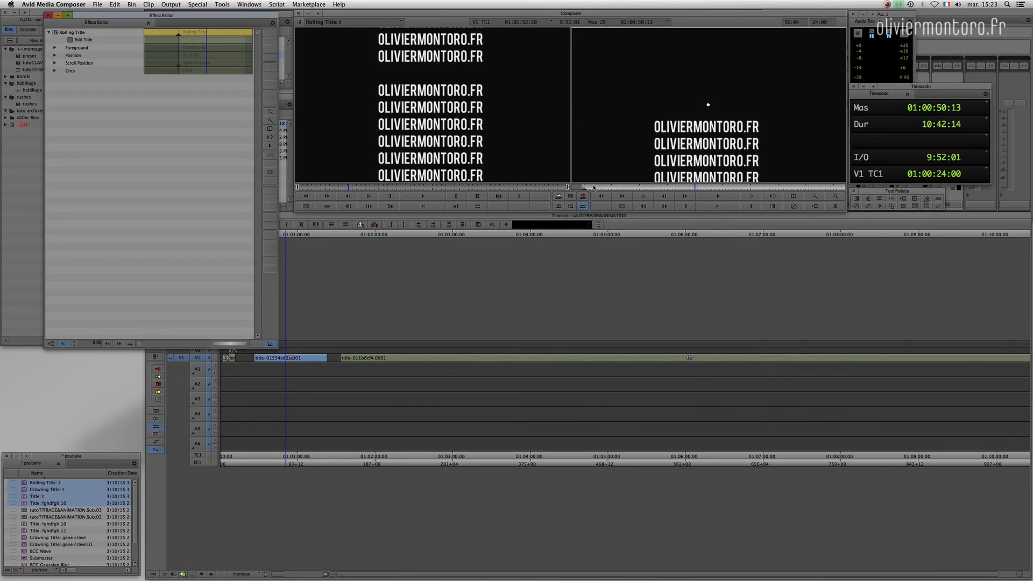
{"action": "left_click_drag", "start_coordinate": [787, 187], "coordinate": [845, 188]}
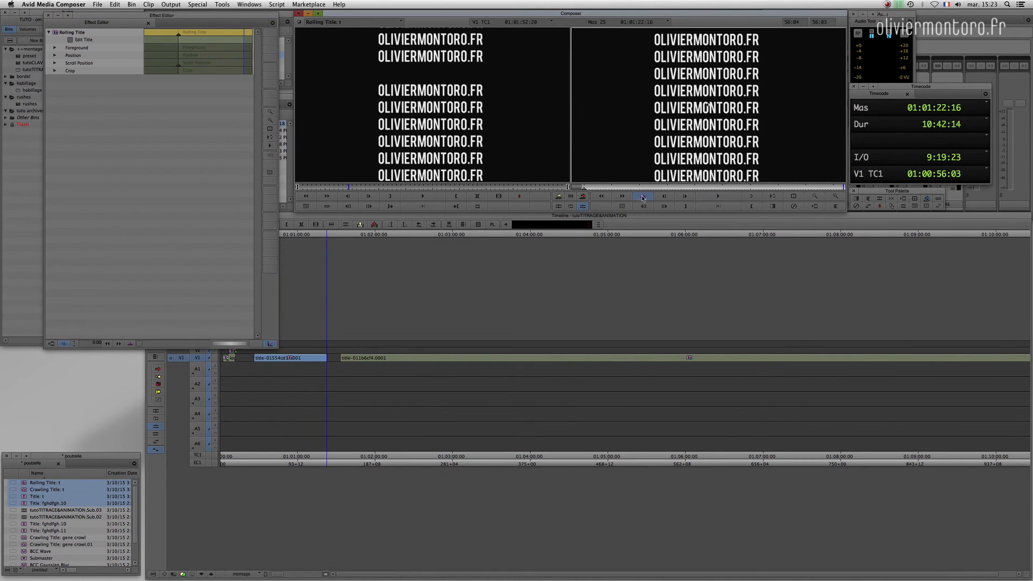
{"action": "left_click", "coordinate": [55, 64]}
{"action": "left_click_drag", "start_coordinate": [94, 73], "coordinate": [121, 67]}
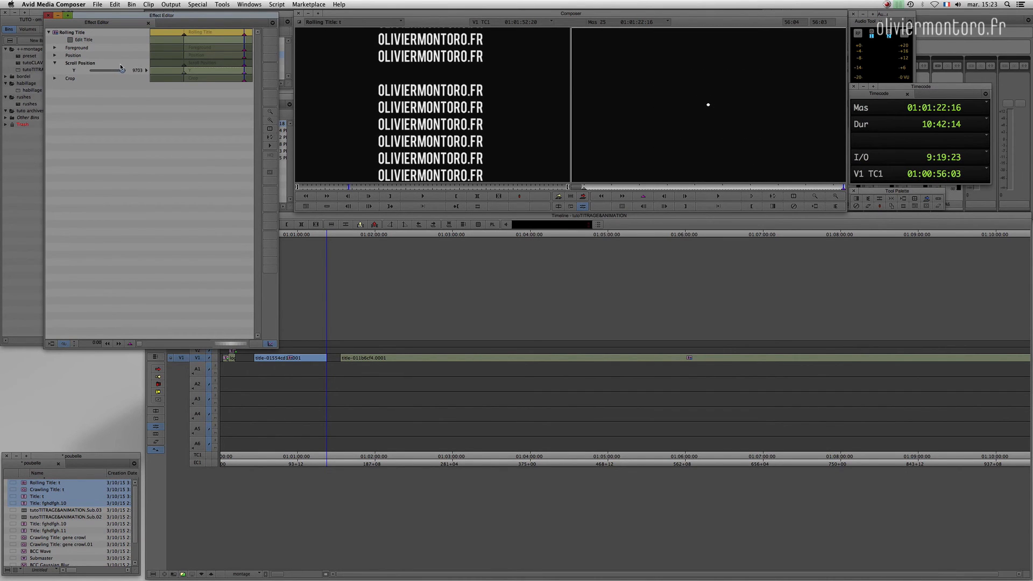
Scrub the roll in effect mode, inspect its Crop parameters, and play it in the sequence from about 01:00:27:11
{"action": "left_click", "coordinate": [586, 187]}
{"action": "left_click_drag", "start_coordinate": [591, 189], "coordinate": [647, 191]}
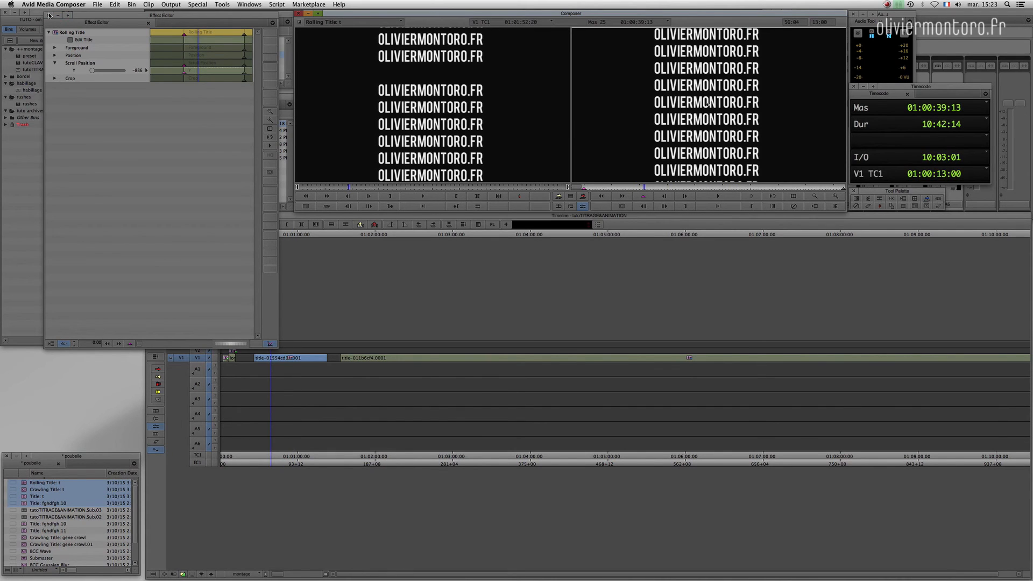
{"action": "left_click", "coordinate": [54, 78]}
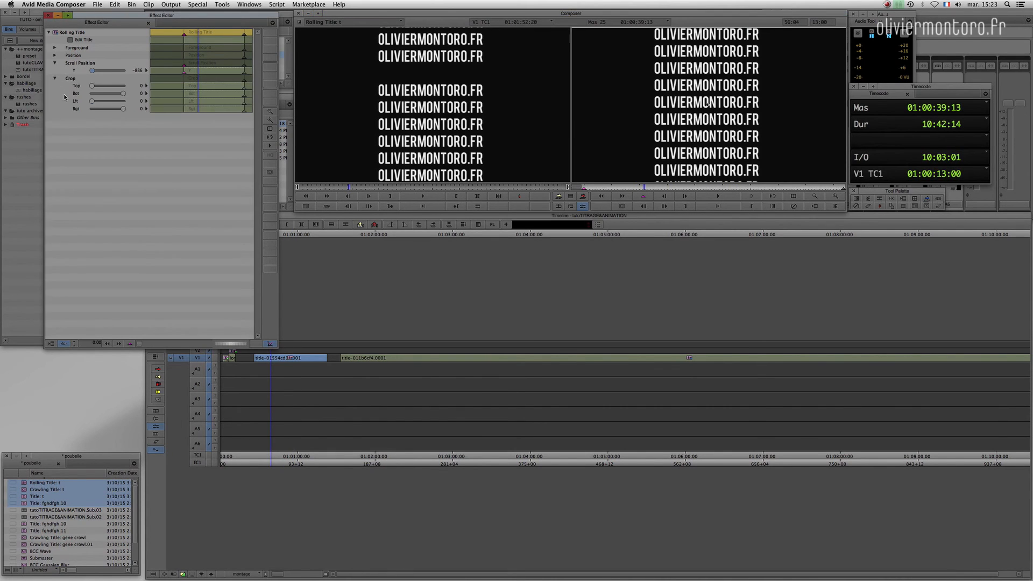
{"action": "left_click", "coordinate": [48, 15]}
{"action": "mouse_move", "coordinate": [247, 458]}
{"action": "left_mouse_down"}
{"action": "mouse_move", "coordinate": [293, 458]}
{"action": "mouse_move", "coordinate": [255, 458]}
{"action": "left_mouse_up"}
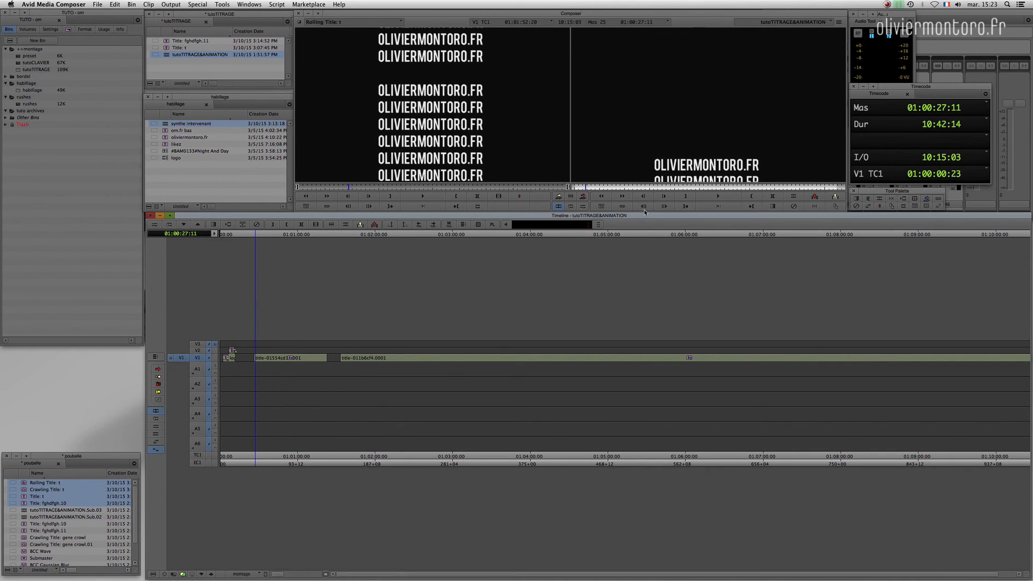
{"action": "left_click", "coordinate": [720, 197]}
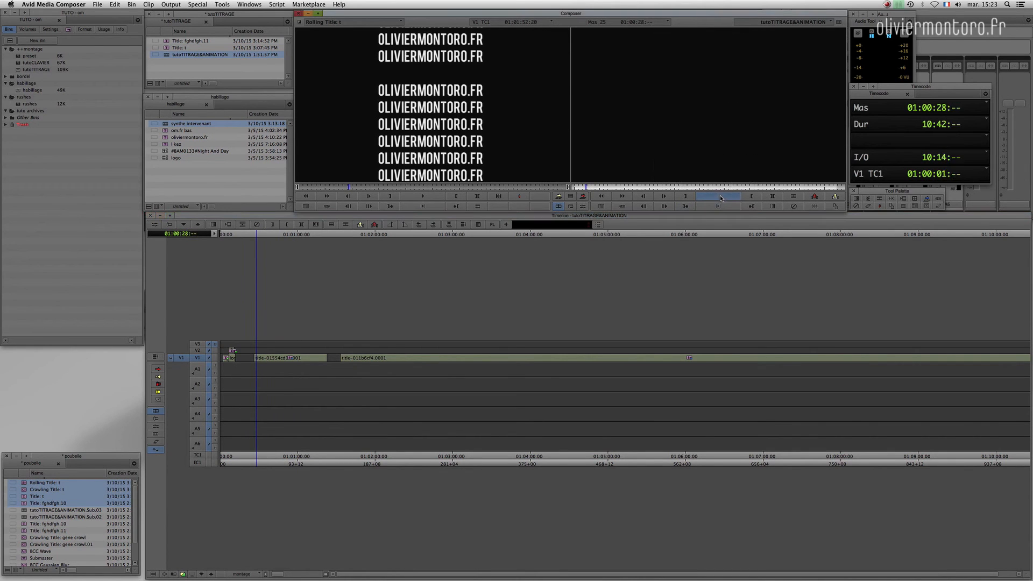
{"action": "left_click", "coordinate": [720, 197]}
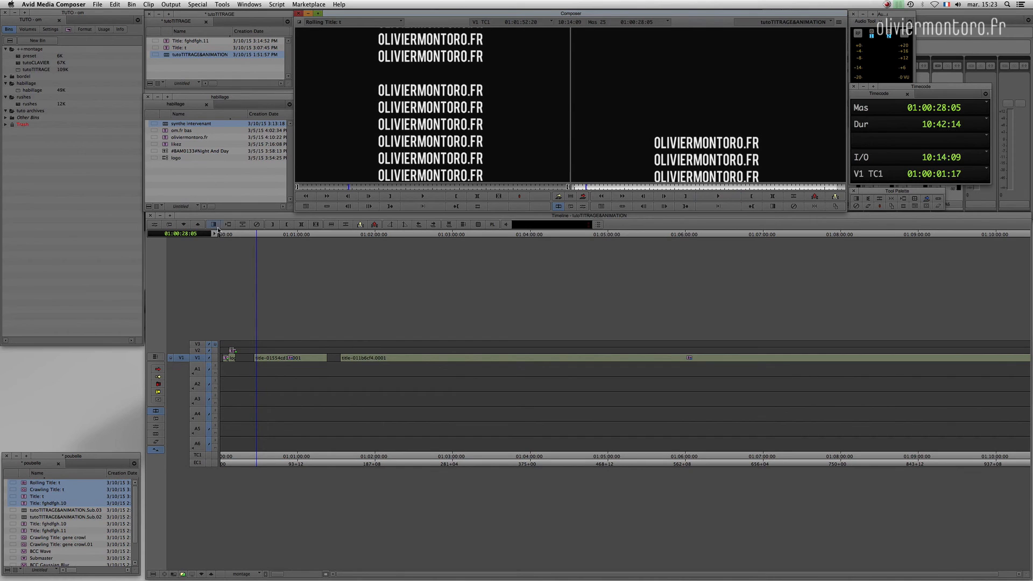
Render the rolling title's effect on V1 and check the scroll by playing and scrubbing to about 01:01:02
{"action": "left_click", "coordinate": [227, 224]}
{"action": "left_click", "coordinate": [525, 305]}
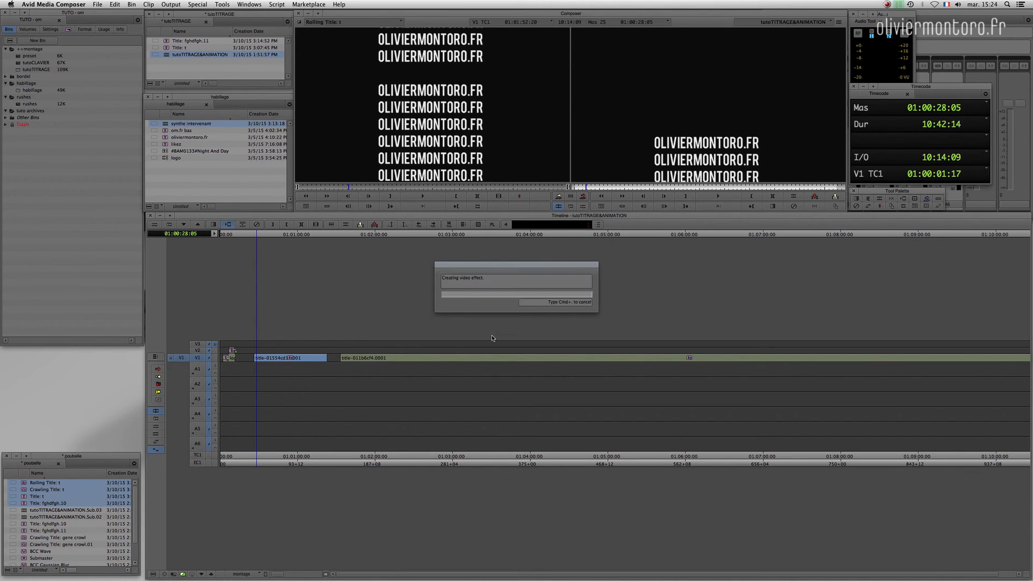
{"action": "key", "text": "space"}
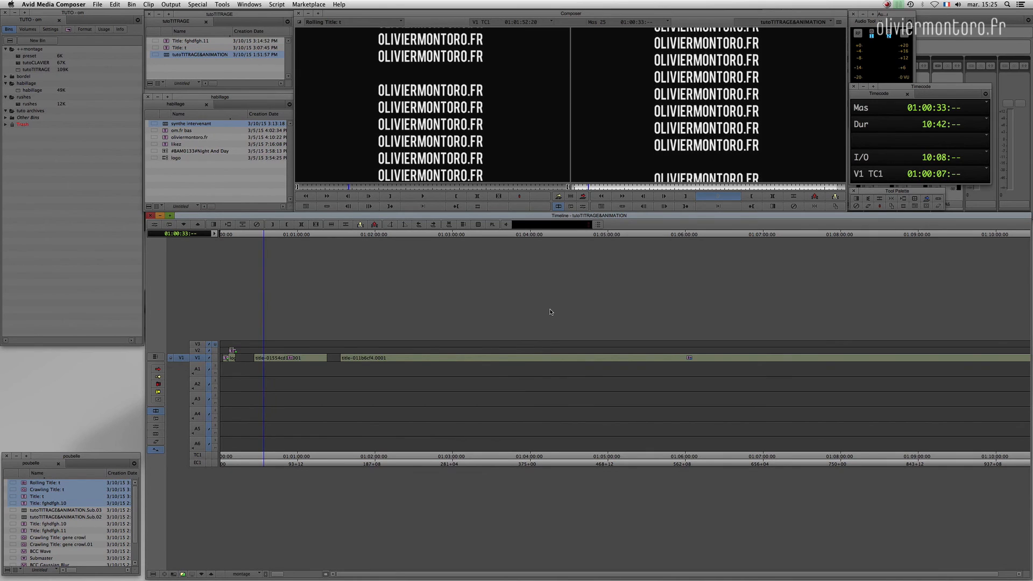
{"action": "left_click", "coordinate": [291, 385]}
{"action": "mouse_move", "coordinate": [293, 391]}
{"action": "left_mouse_down"}
{"action": "mouse_move", "coordinate": [326, 389]}
{"action": "mouse_move", "coordinate": [259, 389]}
{"action": "mouse_move", "coordinate": [300, 387]}
{"action": "left_mouse_up"}
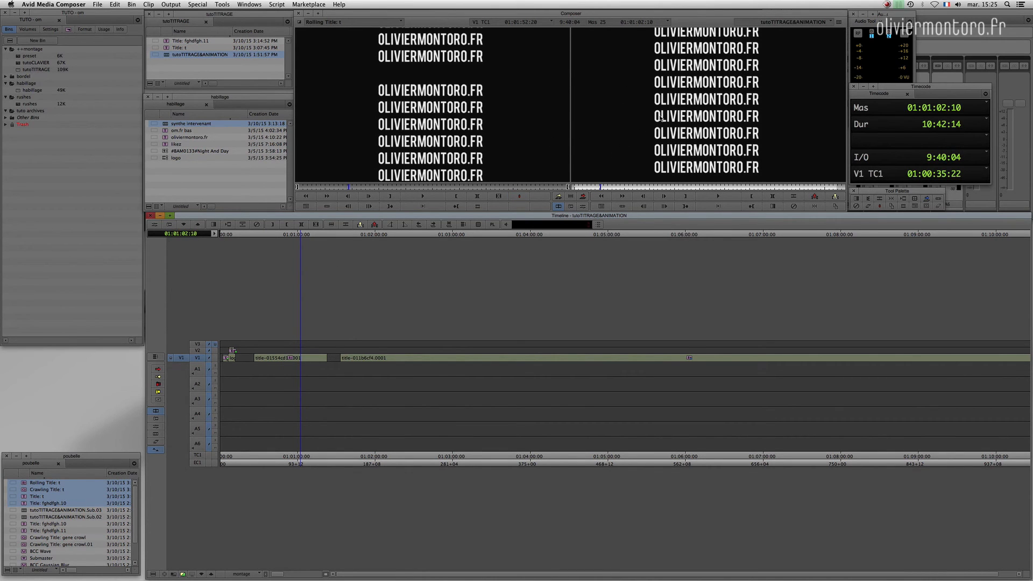
Mark the long title clip title-011b6cf4.0001 on V1 and extract it from the sequence
{"action": "left_click_drag", "start_coordinate": [311, 380], "coordinate": [379, 390]}
{"action": "key", "text": "t"}
{"action": "key", "text": "x"}
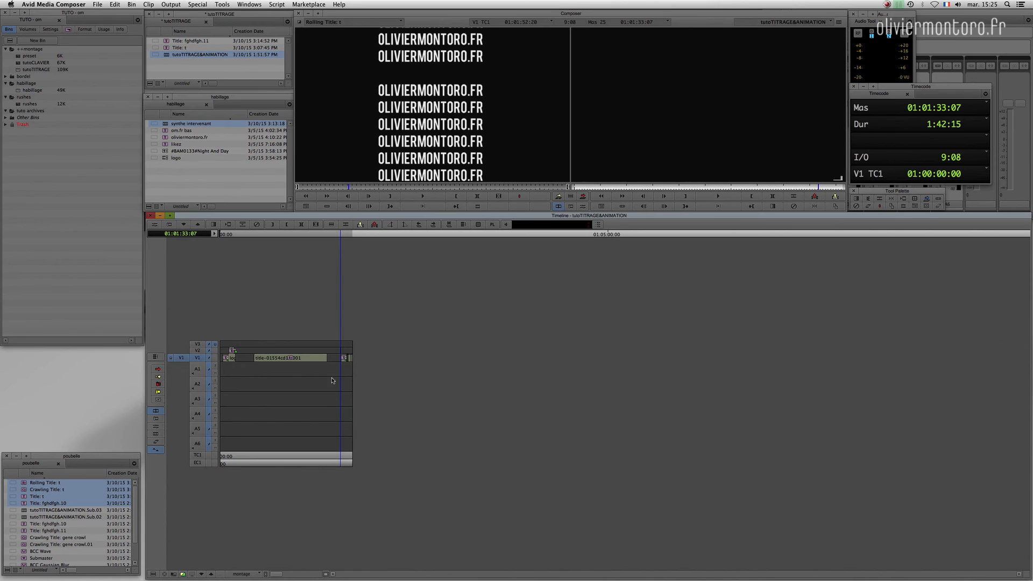
Play the short TITRE title clips near the end of the sequence from 01:01:38:10
{"action": "key", "text": "Up"}
{"action": "key", "text": "Up"}
{"action": "mouse_move", "coordinate": [628, 396]}
{"action": "left_mouse_down"}
{"action": "mouse_move", "coordinate": [650, 401]}
{"action": "mouse_move", "coordinate": [620, 393]}
{"action": "left_mouse_up"}
{"action": "key", "text": "Up"}
{"action": "key", "text": "Up"}
{"action": "key", "text": "Up"}
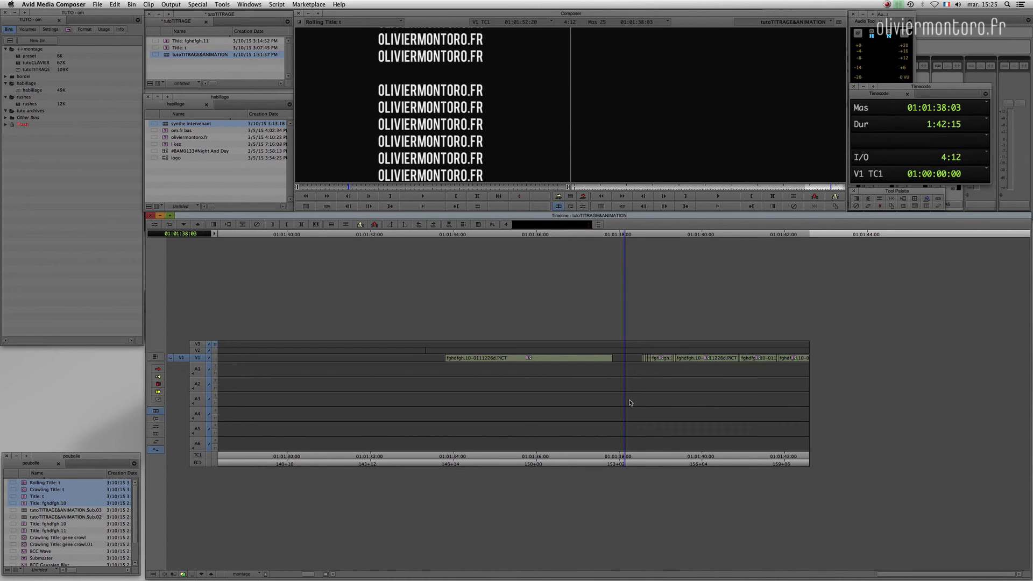
{"action": "left_click_drag", "start_coordinate": [636, 388], "coordinate": [636, 389]}
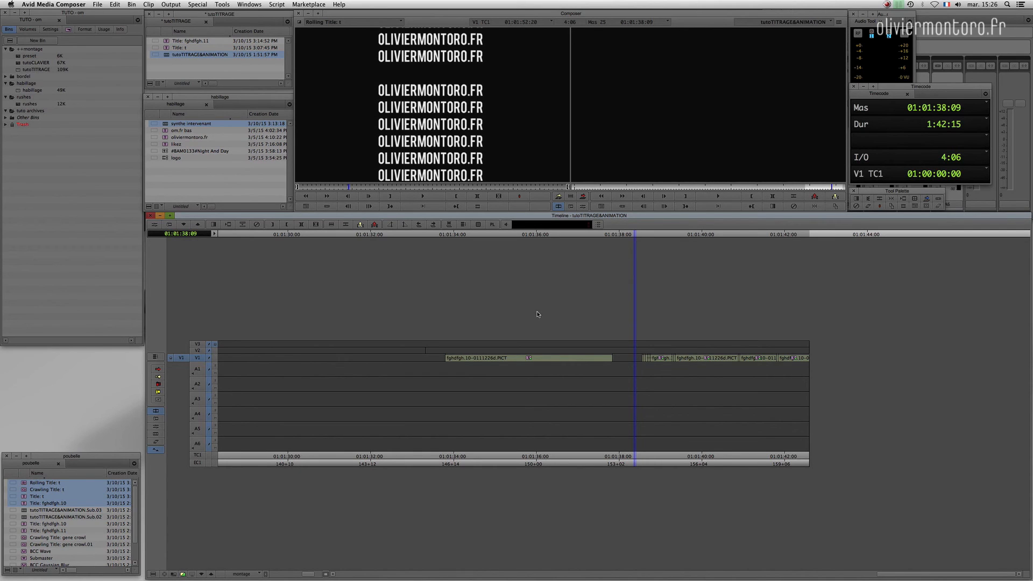
{"action": "mouse_move", "coordinate": [634, 372]}
{"action": "left_mouse_down"}
{"action": "mouse_move", "coordinate": [623, 366]}
{"action": "mouse_move", "coordinate": [636, 369]}
{"action": "left_mouse_up"}
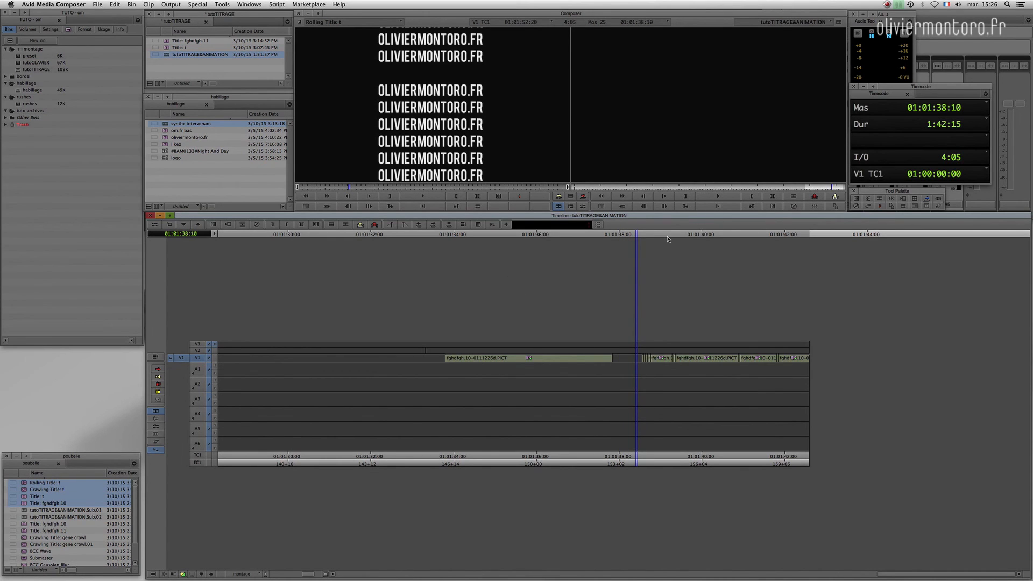
{"action": "left_click", "coordinate": [722, 195]}
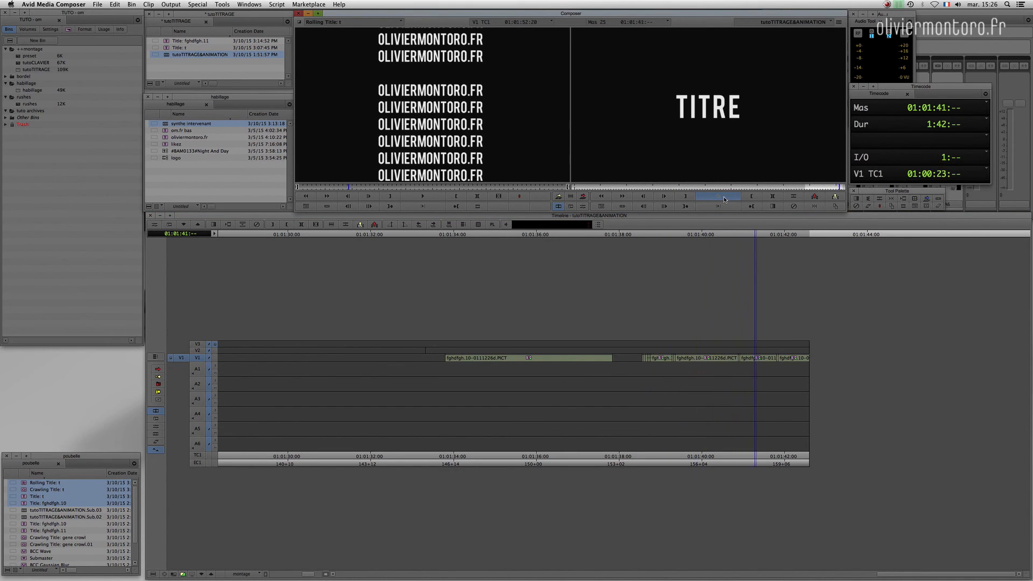
Scrub through the TITRE clips on V1, from the later longer ones back to the group of one-frame titles
{"action": "mouse_move", "coordinate": [695, 371]}
{"action": "left_mouse_down"}
{"action": "mouse_move", "coordinate": [639, 386]}
{"action": "mouse_move", "coordinate": [711, 378]}
{"action": "left_mouse_up"}
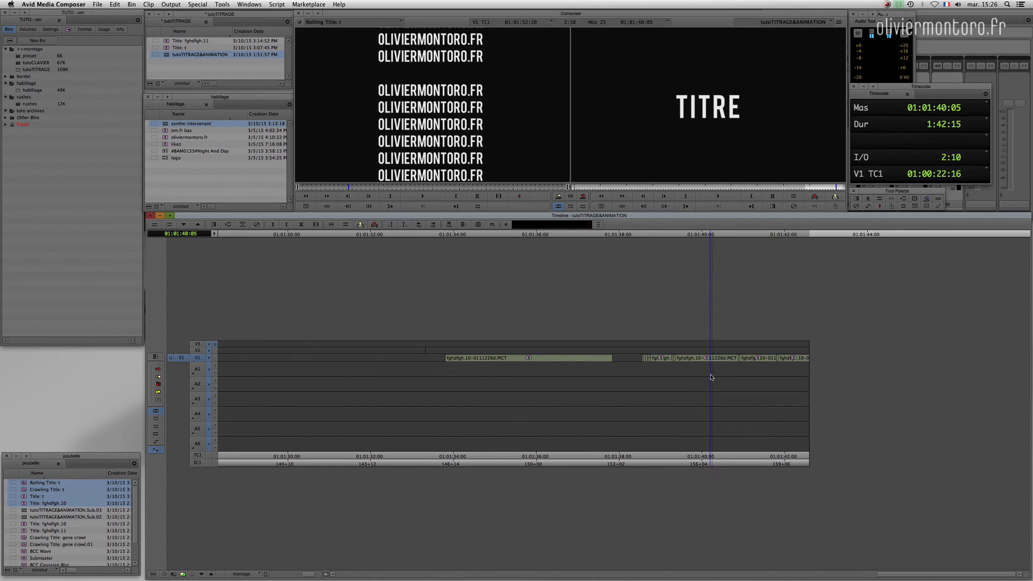
{"action": "key", "text": "super+bracketright"}
{"action": "left_click", "coordinate": [658, 365]}
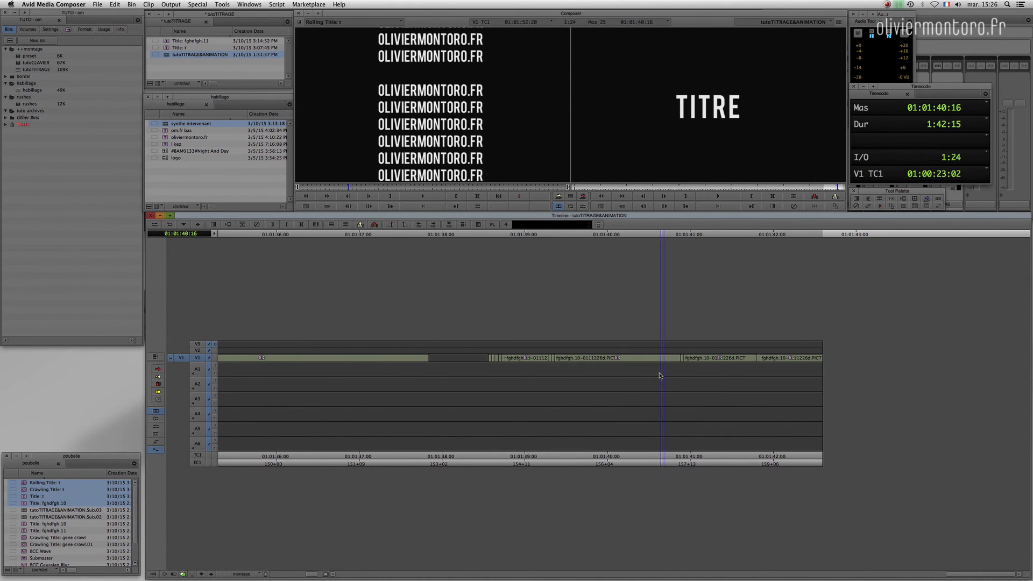
{"action": "key", "text": "ctrl+]"}
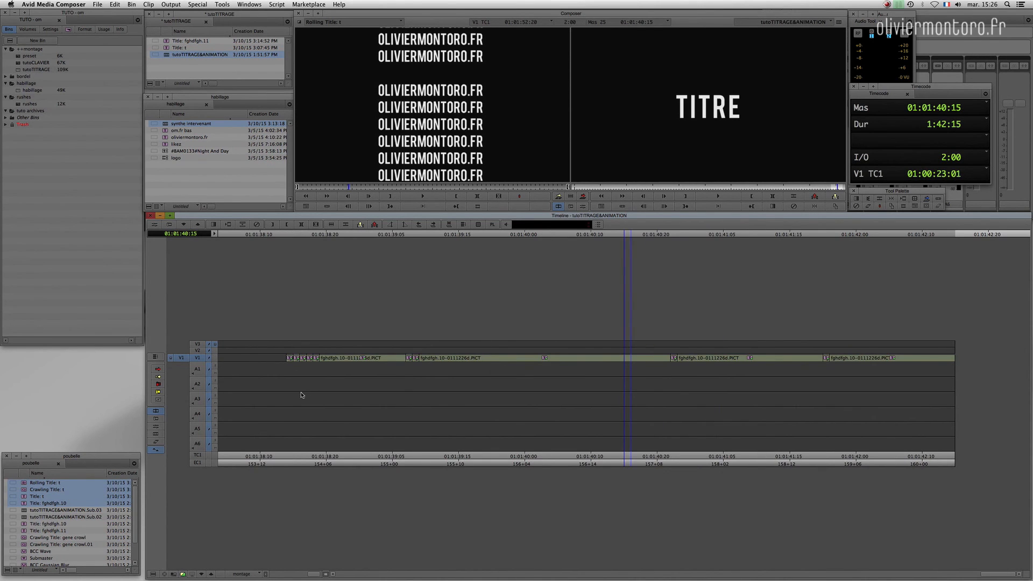
{"action": "left_click_drag", "start_coordinate": [285, 380], "coordinate": [516, 376]}
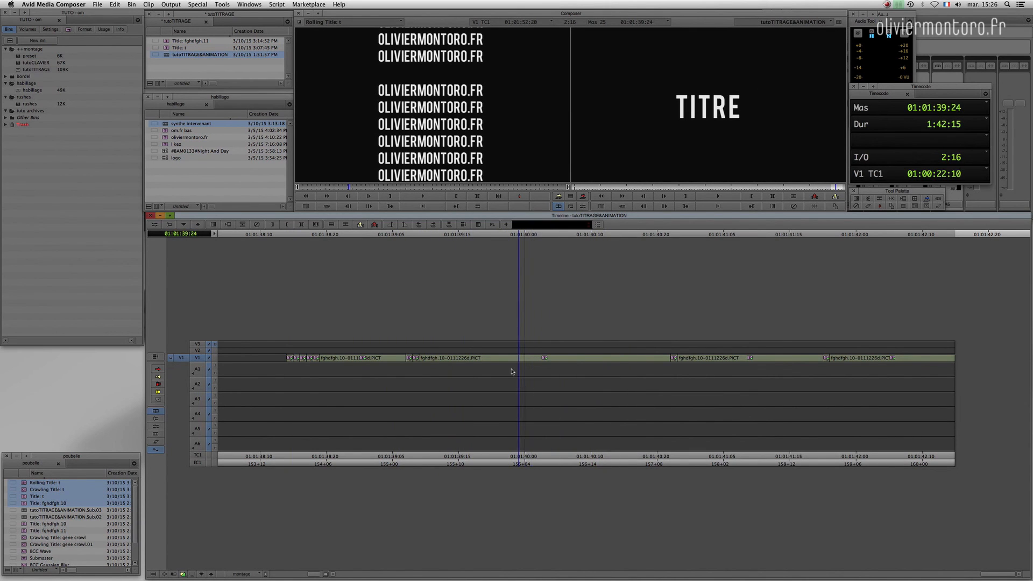
{"action": "left_click_drag", "start_coordinate": [425, 380], "coordinate": [313, 361]}
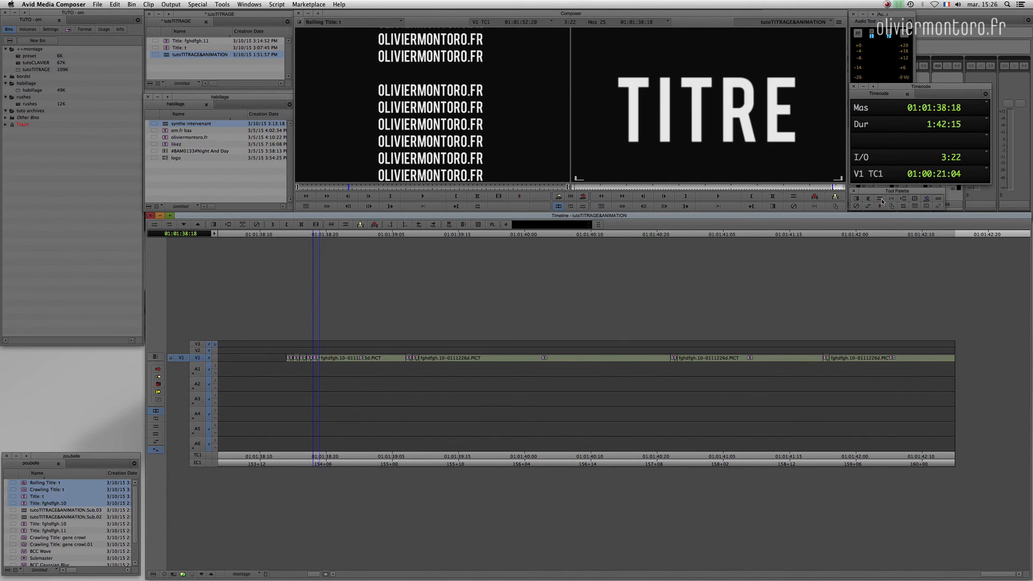
Examine the Scaling and Position parameters of each one-frame TITRE title from 01:01:38:14 to 01:01:38:18 in the Effect Editor
{"action": "left_click", "coordinate": [290, 371]}
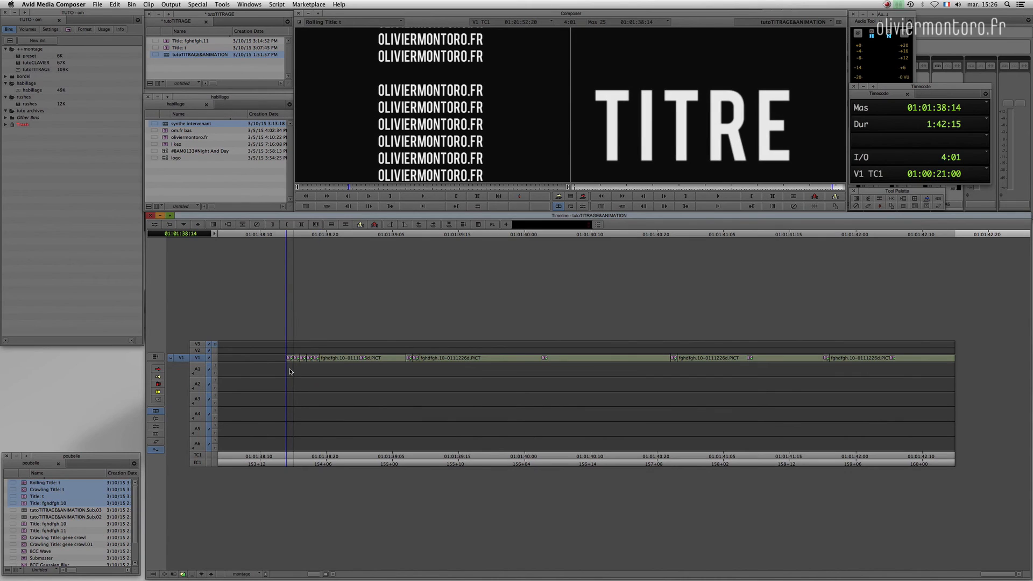
{"action": "left_click", "coordinate": [585, 207]}
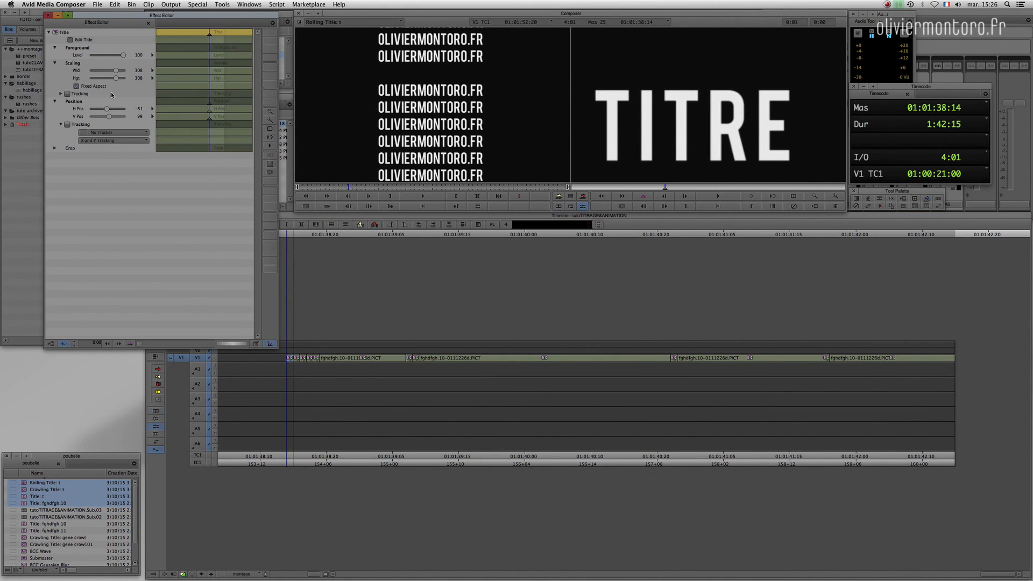
{"action": "left_click", "coordinate": [297, 363]}
{"action": "left_click", "coordinate": [290, 360]}
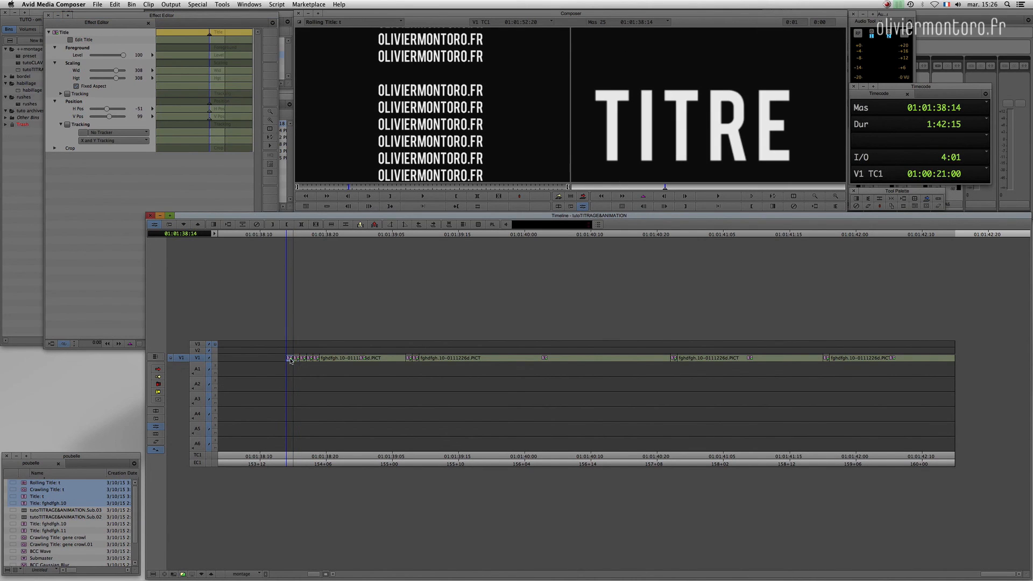
{"action": "left_click", "coordinate": [296, 361]}
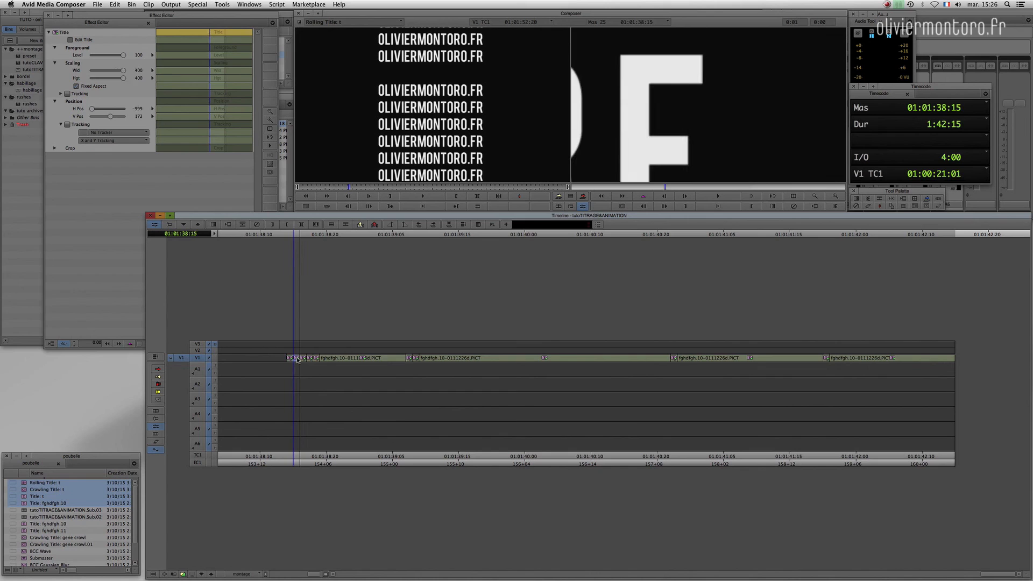
{"action": "left_click", "coordinate": [303, 360]}
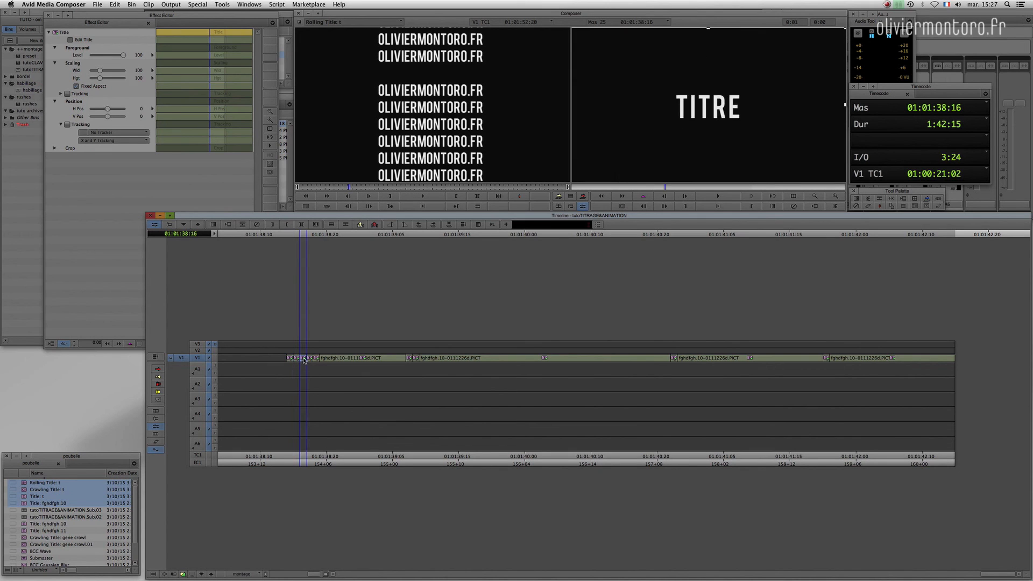
{"action": "left_click", "coordinate": [310, 361]}
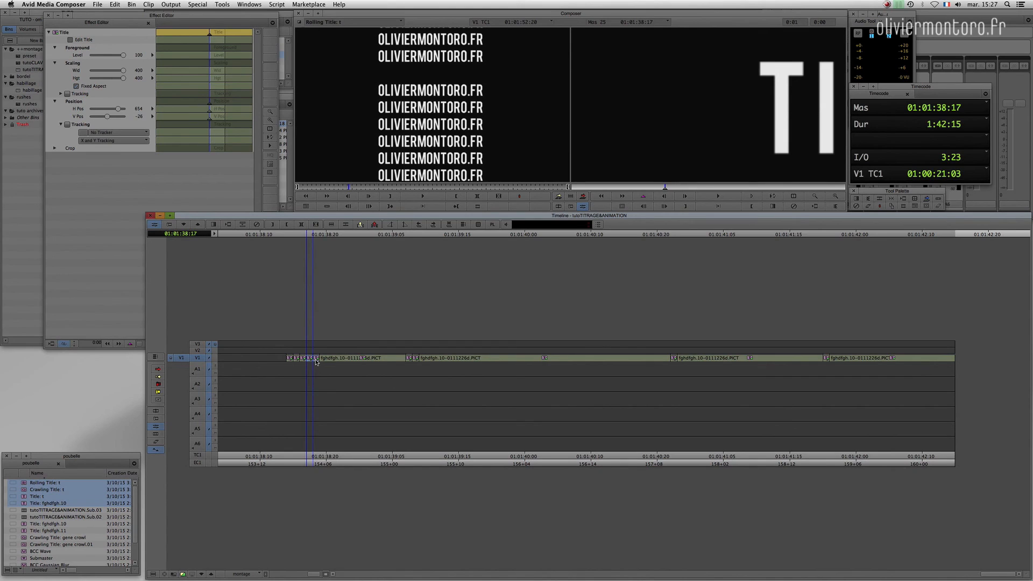
{"action": "left_click", "coordinate": [315, 361]}
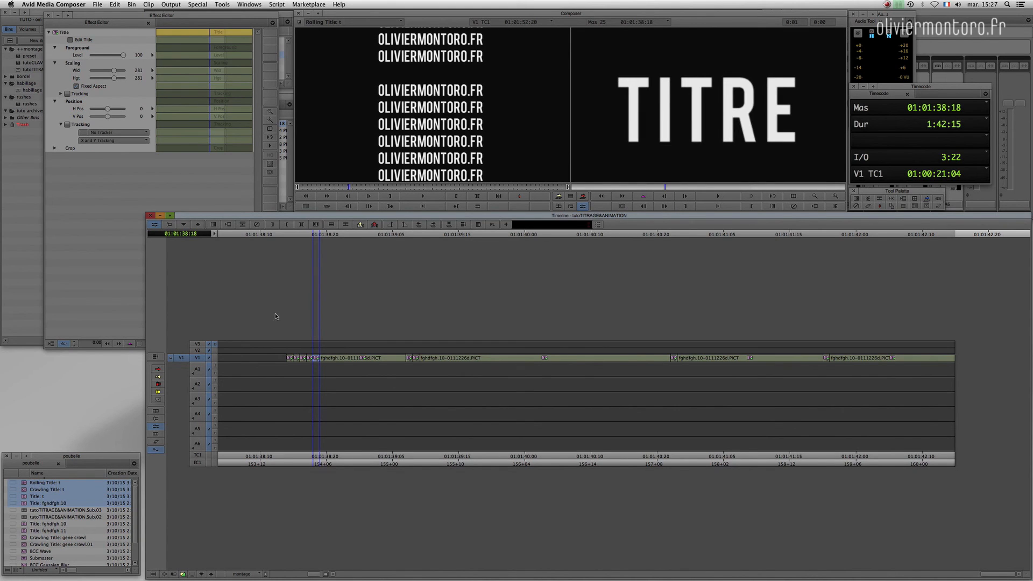
{"action": "left_click", "coordinate": [336, 365]}
Leave effect mode, play the TITRE animation repeatedly from its first frame at 01:01:38:14, and scrub to about 01:01:40:07
{"action": "left_click_drag", "start_coordinate": [303, 464], "coordinate": [288, 390]}
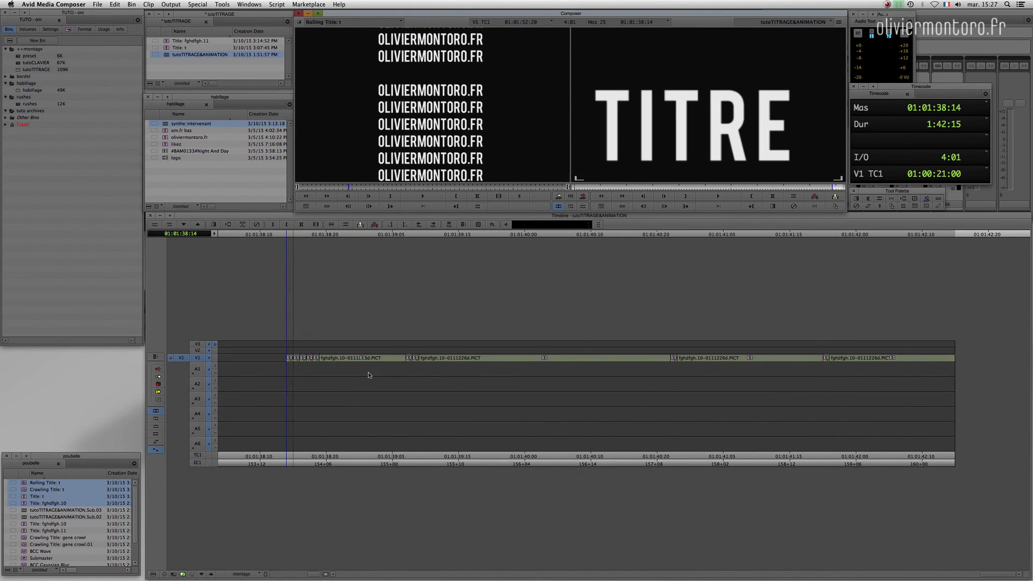
{"action": "left_click", "coordinate": [718, 206]}
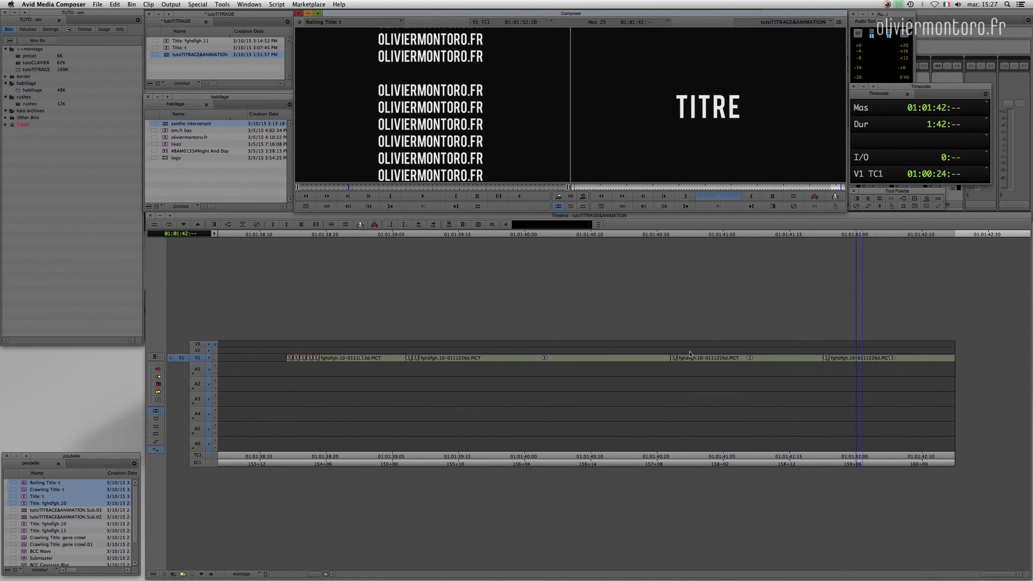
{"action": "key", "text": "Up"}
{"action": "mouse_move", "coordinate": [298, 381]}
{"action": "left_mouse_down"}
{"action": "mouse_move", "coordinate": [318, 385]}
{"action": "mouse_move", "coordinate": [345, 362]}
{"action": "mouse_move", "coordinate": [564, 369]}
{"action": "mouse_move", "coordinate": [519, 387]}
{"action": "mouse_move", "coordinate": [591, 377]}
{"action": "mouse_move", "coordinate": [482, 402]}
{"action": "mouse_move", "coordinate": [290, 399]}
{"action": "left_mouse_up"}
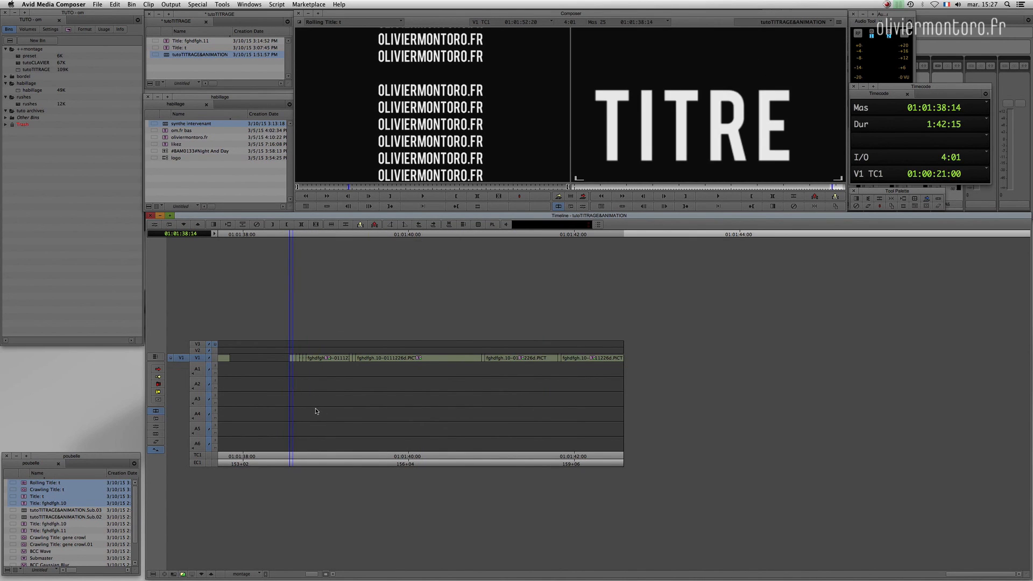
{"action": "key", "text": "space"}
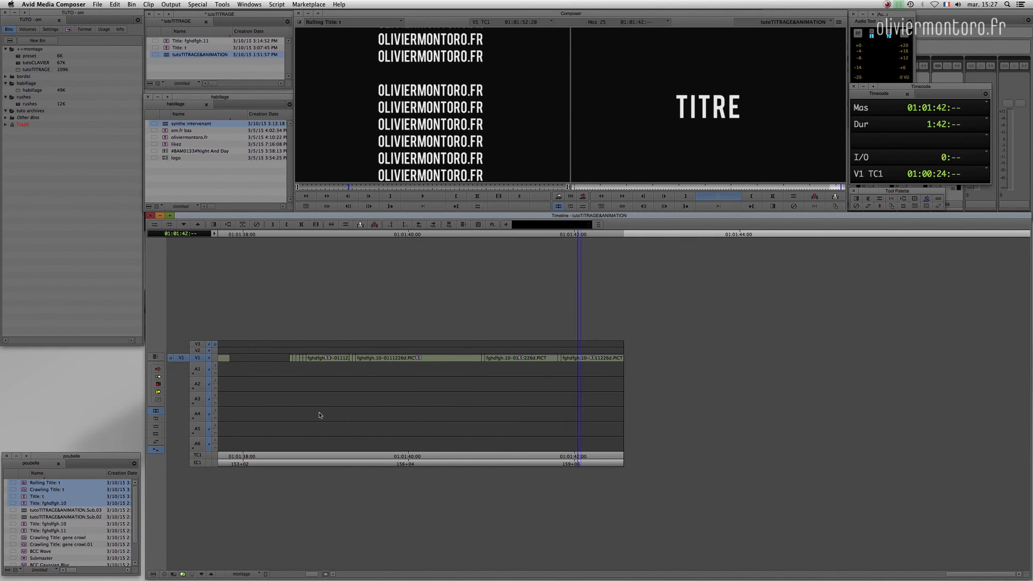
{"action": "left_click", "coordinate": [294, 364]}
{"action": "left_click_drag", "start_coordinate": [294, 362], "coordinate": [277, 443]}
{"action": "key", "text": "space"}
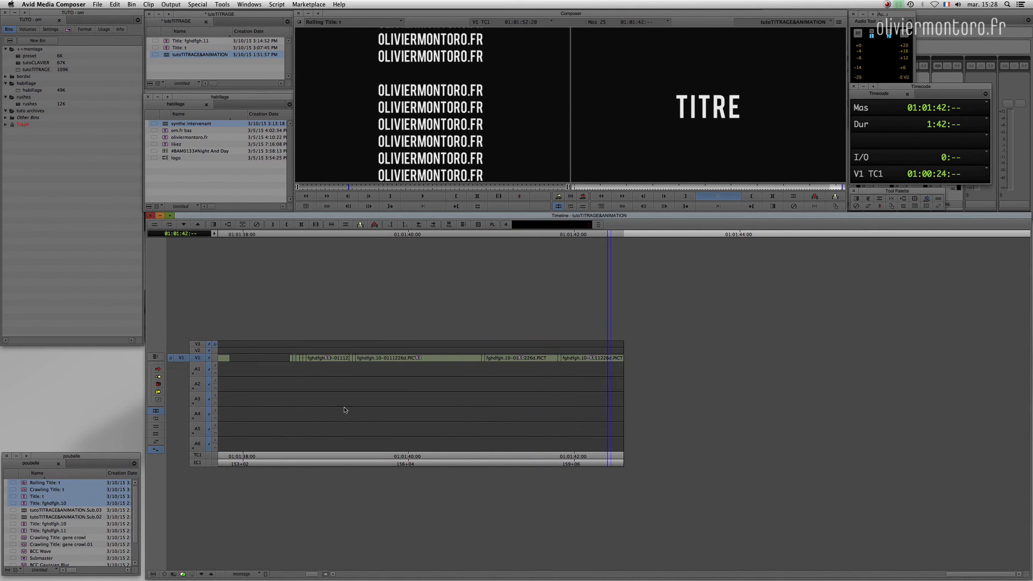
{"action": "left_click_drag", "start_coordinate": [295, 364], "coordinate": [402, 391]}
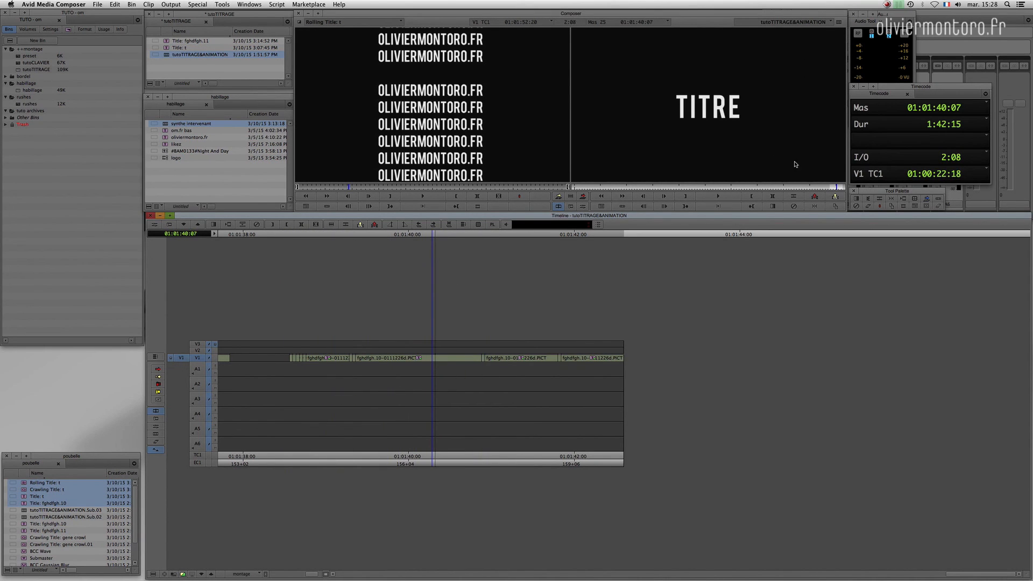
Step into the nested TITRE title on V1, examine its V1 to V3 layers from 01:01:39:22 to 01:01:39:24, and step back out
{"action": "key", "text": "Down"}
{"action": "left_click", "coordinate": [386, 414]}
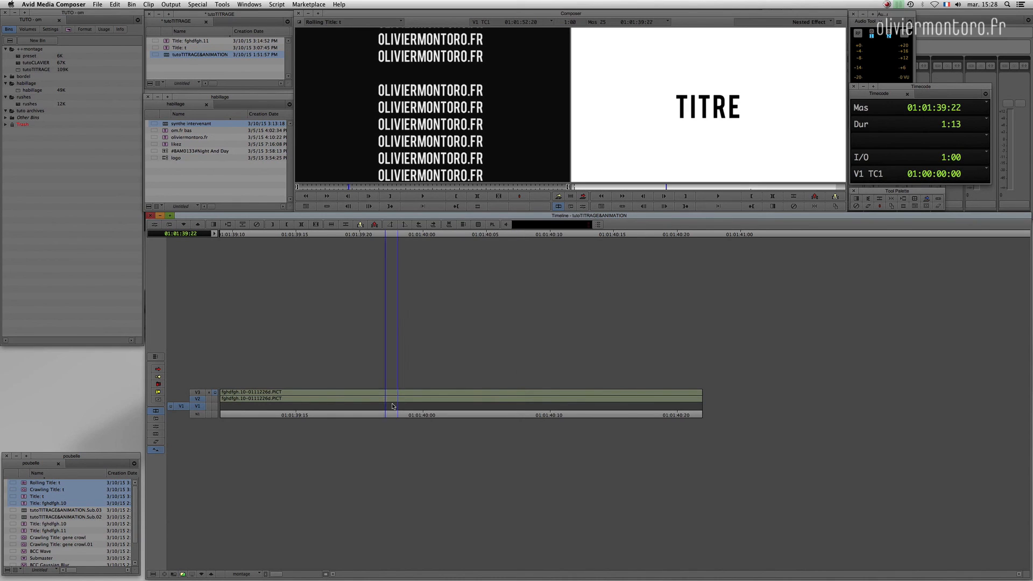
{"action": "left_click_drag", "start_coordinate": [387, 401], "coordinate": [386, 408]}
{"action": "left_click", "coordinate": [400, 393]}
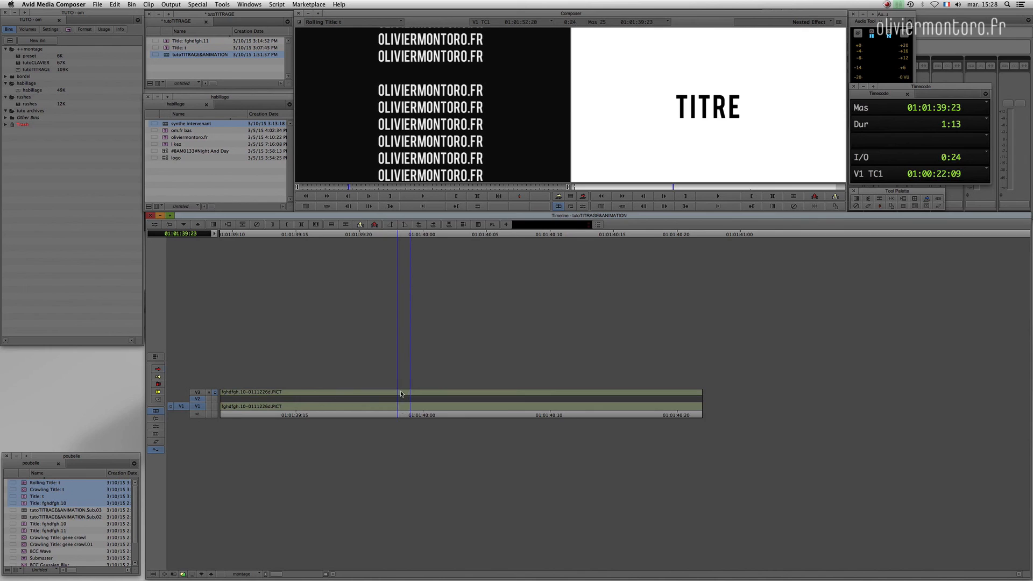
{"action": "key", "text": "Left"}
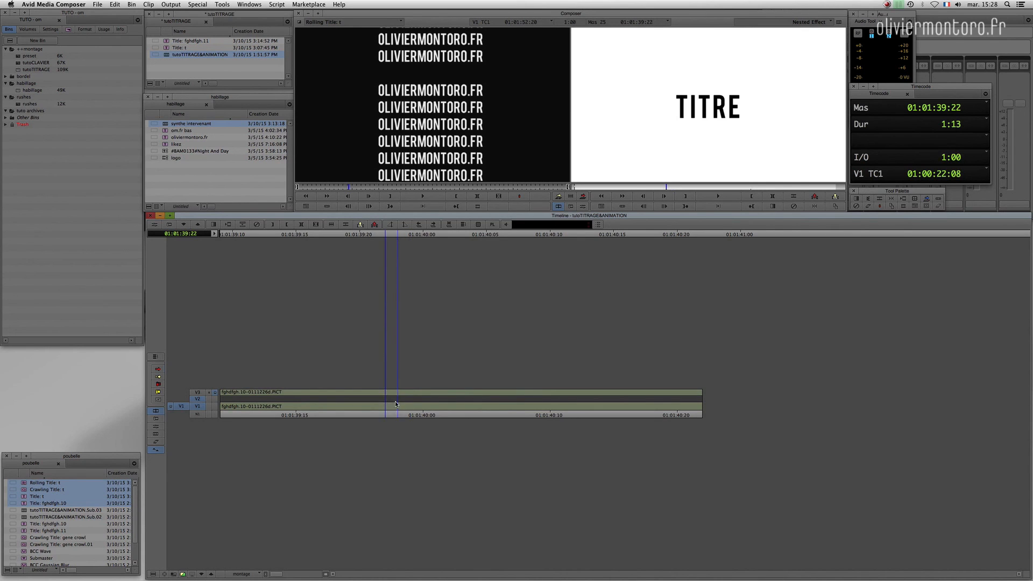
{"action": "left_click", "coordinate": [410, 403]}
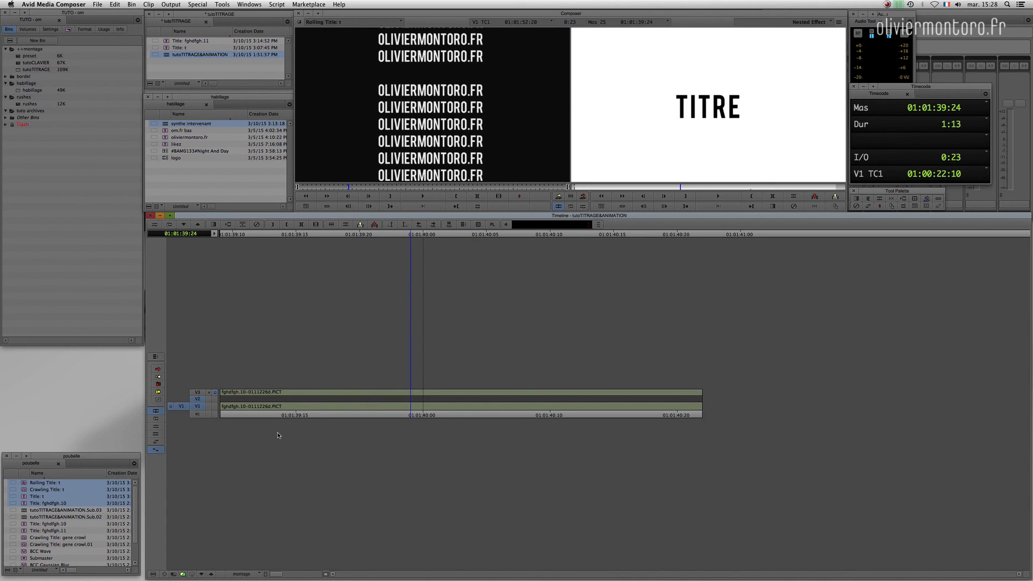
{"action": "key", "text": "Up"}
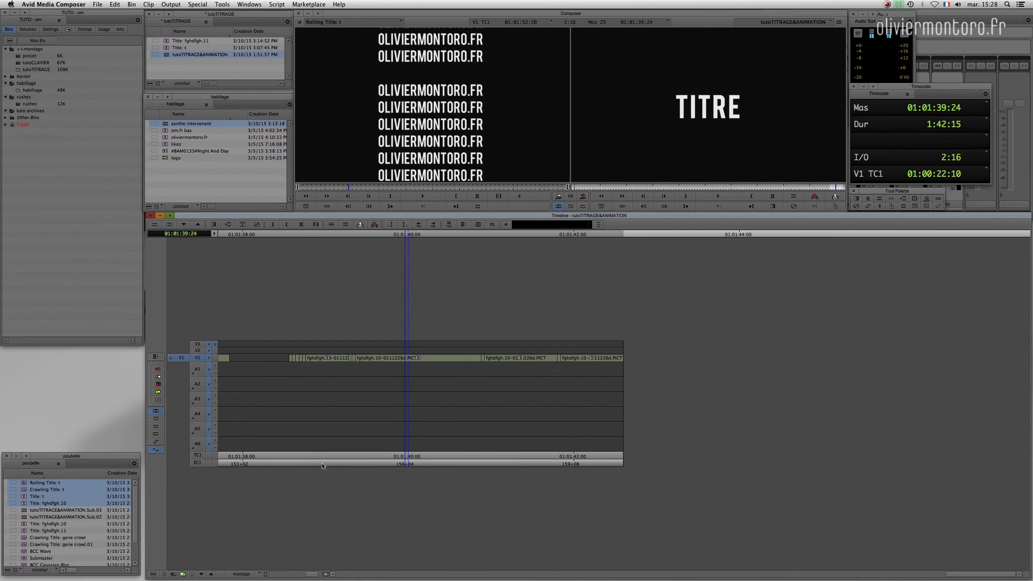
Scrub the TITRE clips on V1 between 01:01:38:21 and 01:01:41:01, and browse the BCC Film Style effects in the Effect Palette
{"action": "left_click_drag", "start_coordinate": [400, 442], "coordinate": [433, 369]}
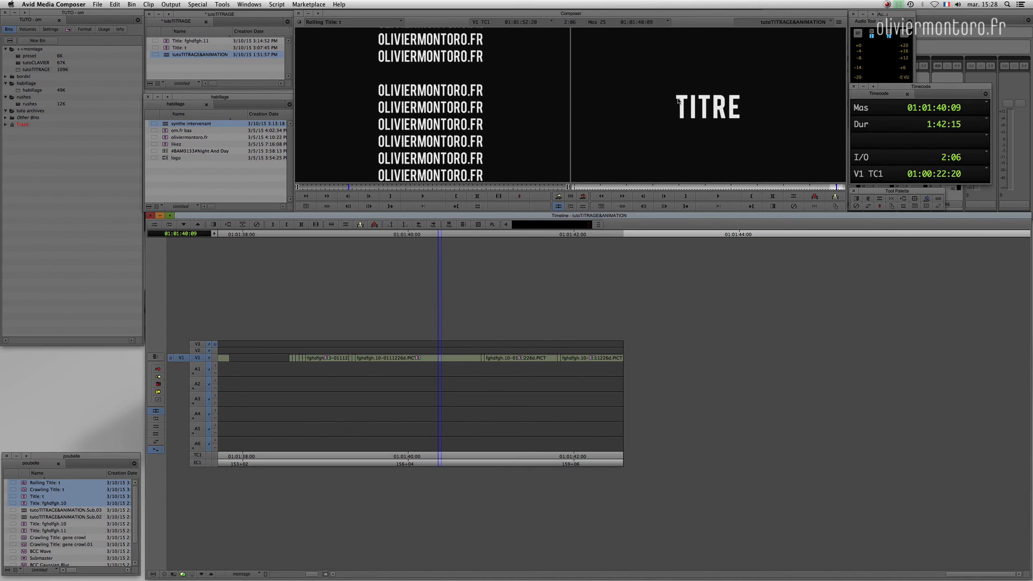
{"action": "left_click_drag", "start_coordinate": [427, 396], "coordinate": [496, 385]}
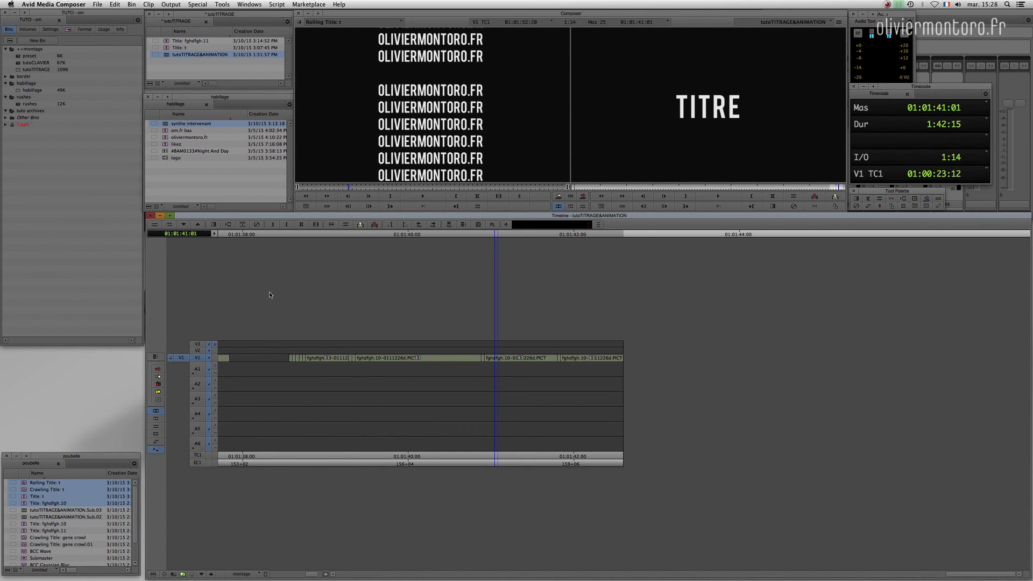
{"action": "left_click", "coordinate": [68, 30]}
{"action": "mouse_move", "coordinate": [68, 57]}
{"action": "left_mouse_down"}
{"action": "mouse_move", "coordinate": [70, 141]}
{"action": "mouse_move", "coordinate": [81, 53]}
{"action": "left_mouse_up"}
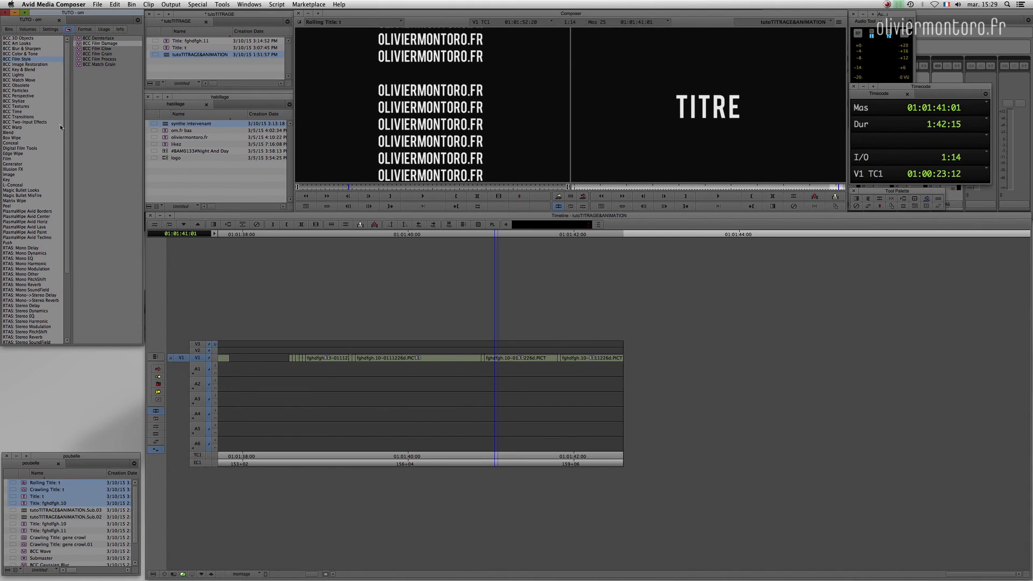
{"action": "left_click", "coordinate": [10, 30]}
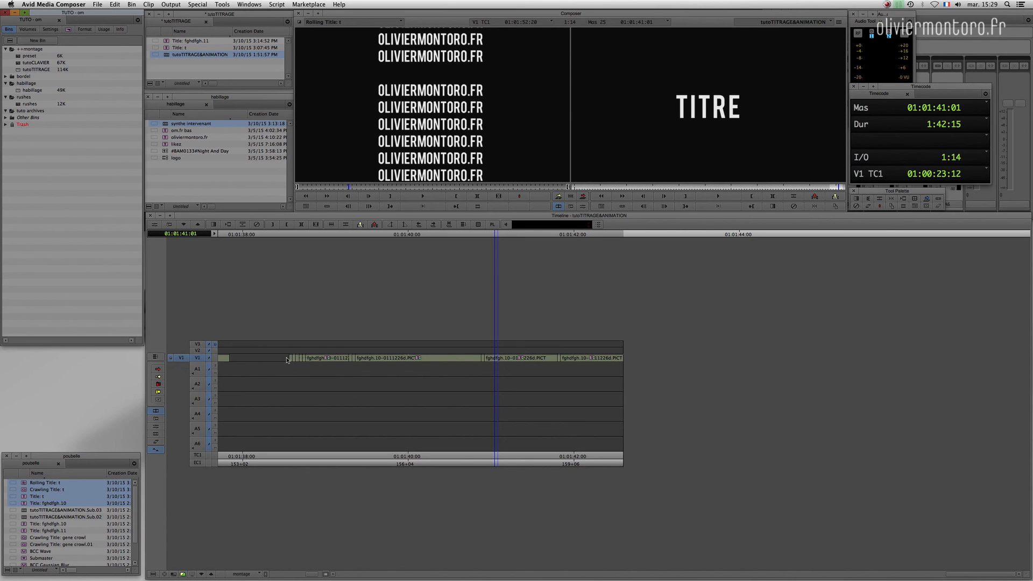
{"action": "left_click_drag", "start_coordinate": [471, 461], "coordinate": [313, 382]}
{"action": "left_click", "coordinate": [293, 431]}
Open the bin TEASER Bin.avb from the TEASER project's untitled folder and load its teaserETALO sequence
{"action": "right_click", "coordinate": [107, 198]}
{"action": "left_click", "coordinate": [119, 205]}
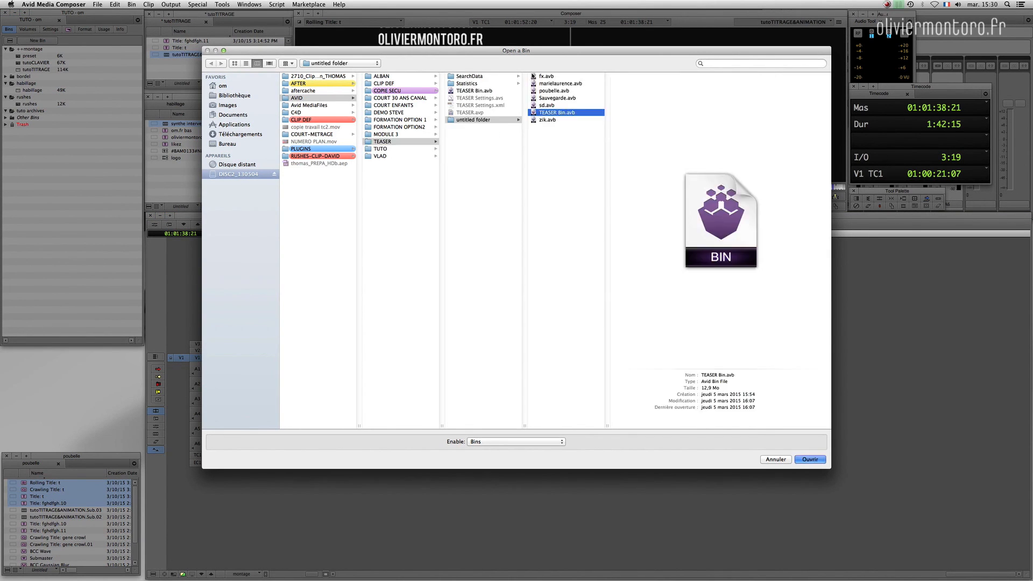
{"action": "double_click", "coordinate": [549, 112]}
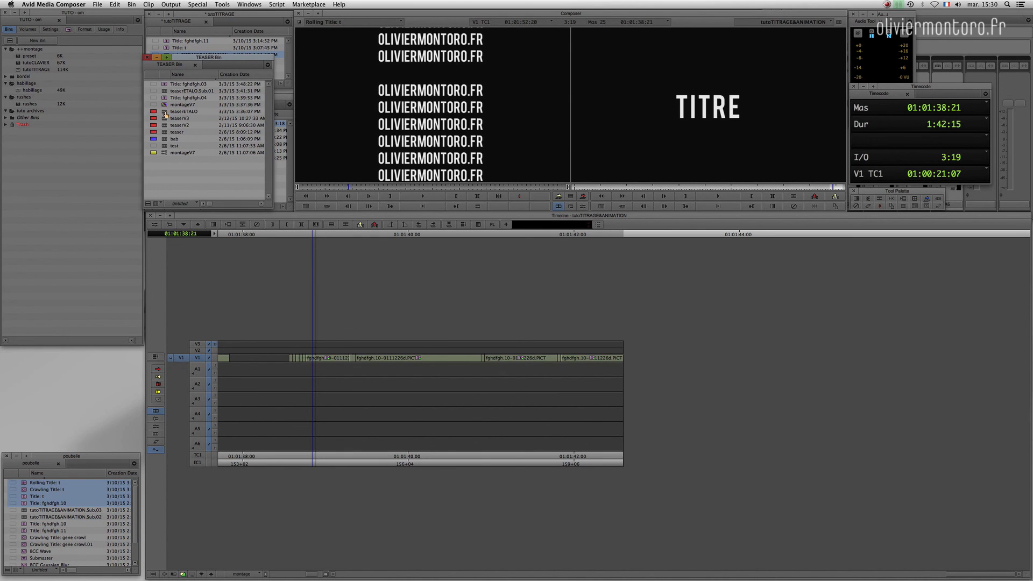
{"action": "left_click", "coordinate": [166, 113]}
{"action": "double_click", "coordinate": [167, 114]}
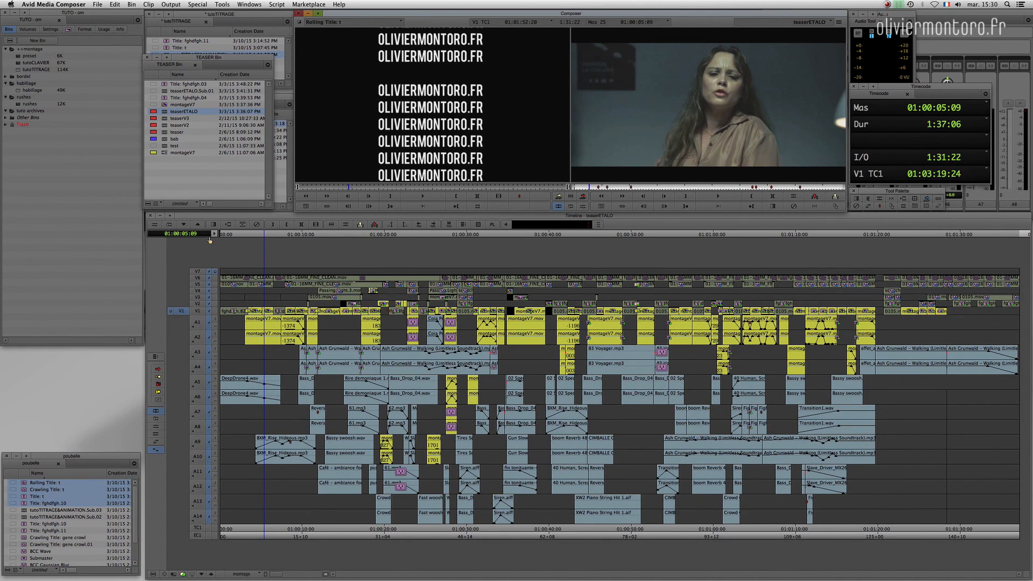
Play the teaserETALO sequence from about 01:00:56:13 to 01:01:05:22
{"action": "left_click", "coordinate": [657, 339]}
{"action": "left_click_drag", "start_coordinate": [660, 338], "coordinate": [685, 338]}
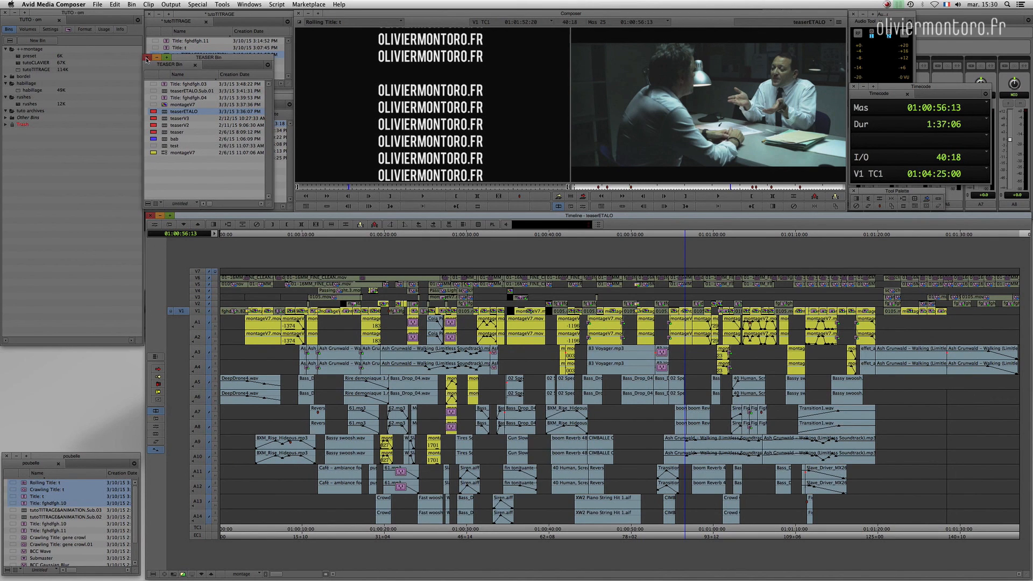
{"action": "left_click_drag", "start_coordinate": [686, 325], "coordinate": [688, 334]}
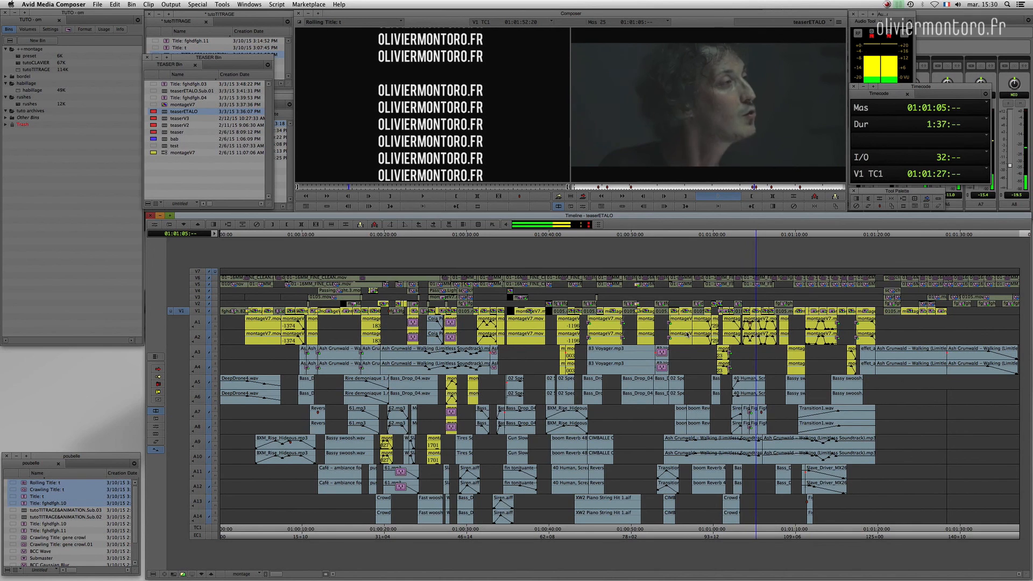
{"action": "key", "text": "space"}
Play the magenta actor-name title of teaserETALO from 01:01:02:12 to 01:01:03:10
{"action": "key", "text": "super+]"}
{"action": "key", "text": "super+]"}
{"action": "key", "text": "super+]"}
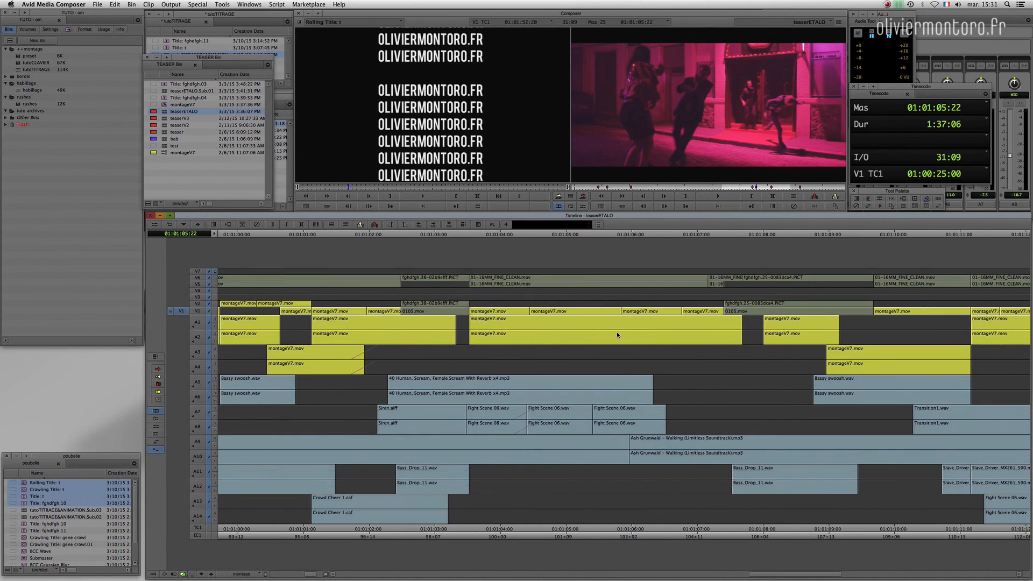
{"action": "left_click", "coordinate": [405, 322]}
{"action": "left_click", "coordinate": [402, 322]}
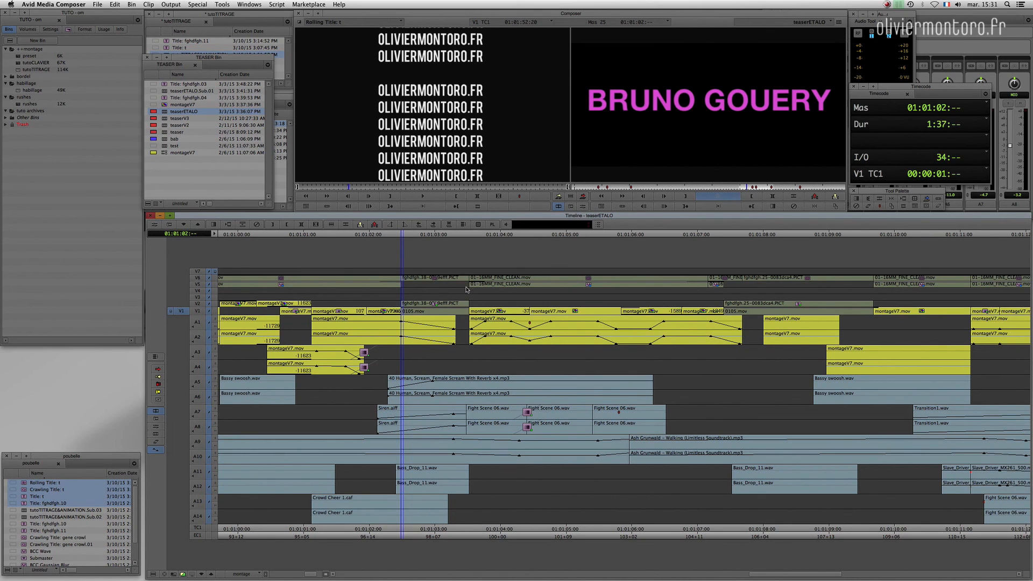
{"action": "key", "text": "space"}
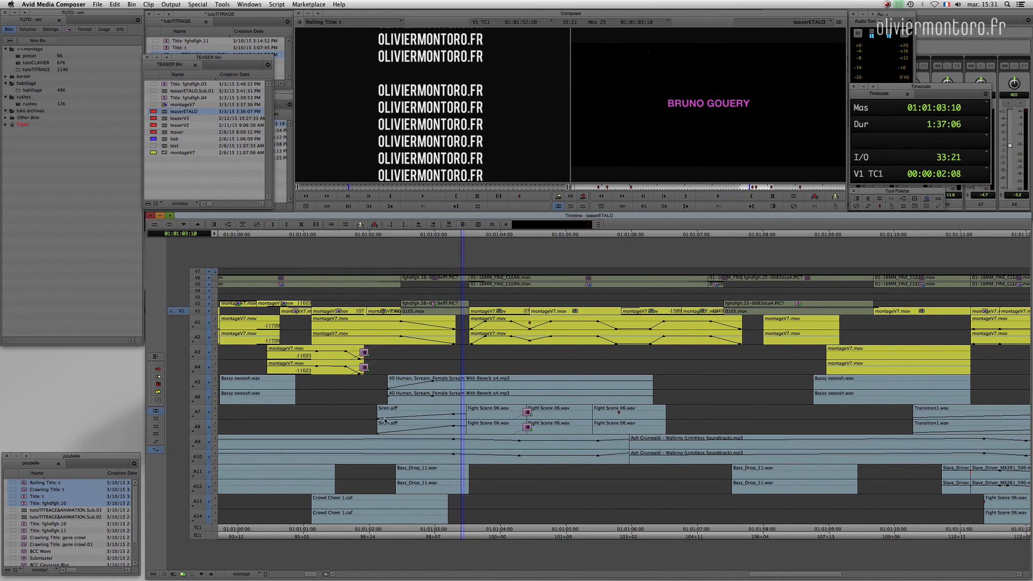
Solo A11 and A12, replay Bass_Drop_11.wav under the name title at a higher system volume, and scrub to 01:01:03:01
{"action": "left_click", "coordinate": [400, 483]}
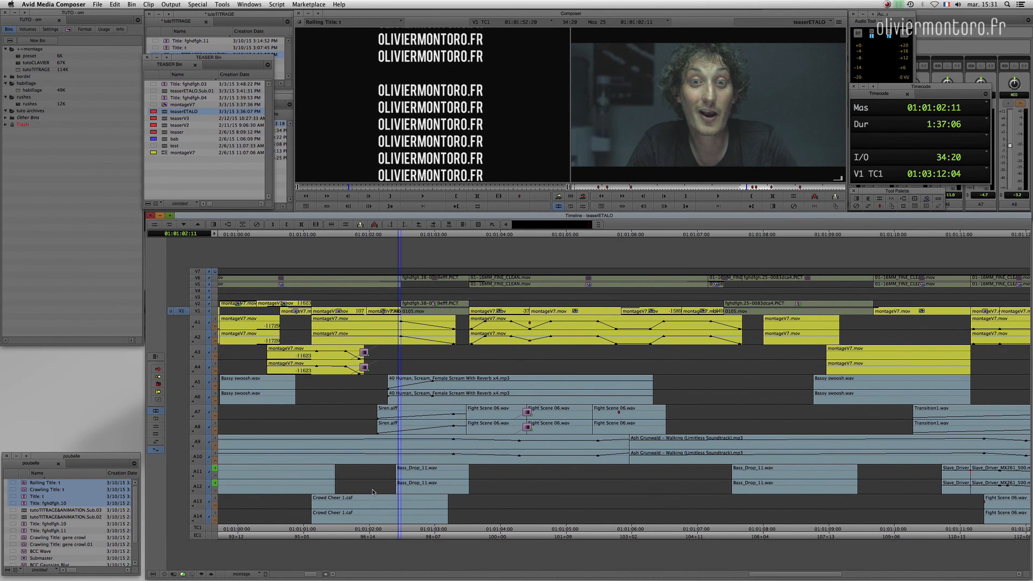
{"action": "key", "text": "XF86AudioRaiseVolume"}
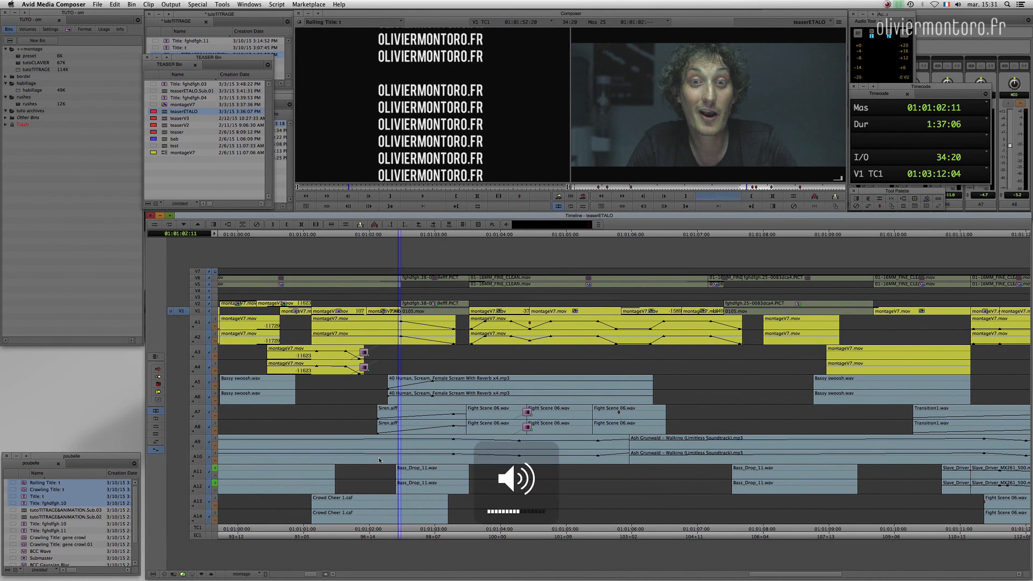
{"action": "key", "text": "space"}
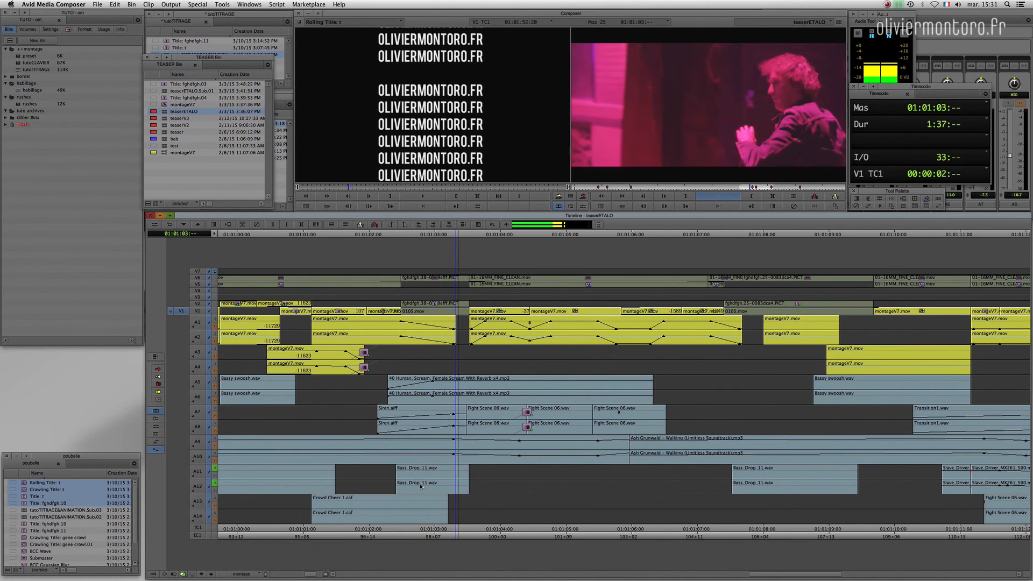
{"action": "left_click", "coordinate": [403, 486]}
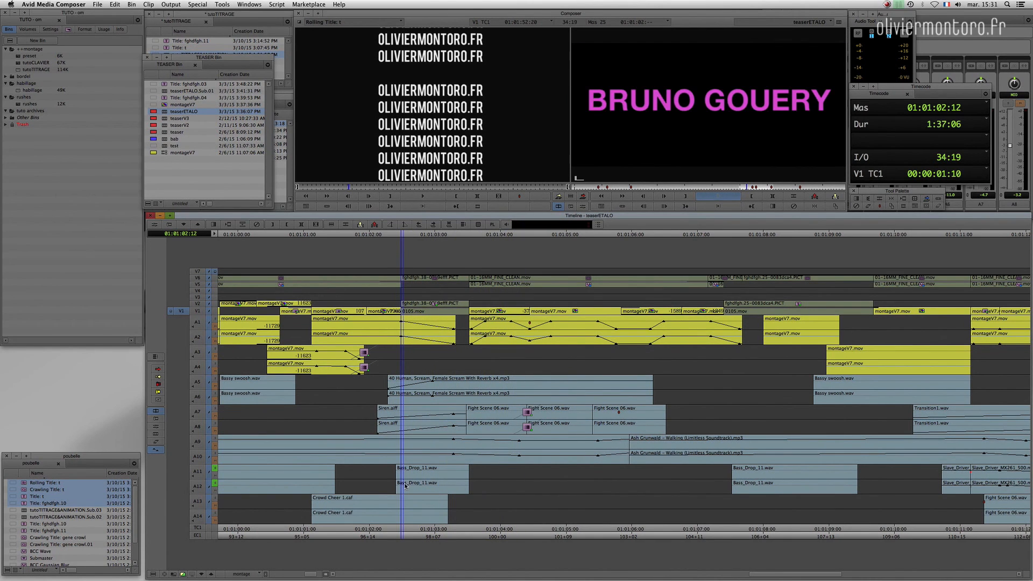
{"action": "key", "text": "space"}
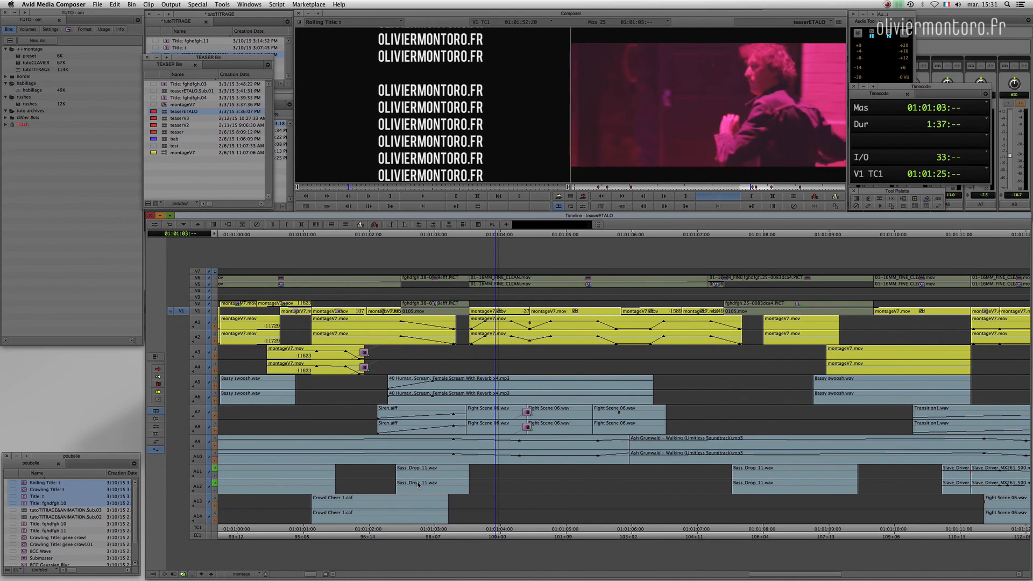
{"action": "left_click", "coordinate": [412, 436], "text": "super"}
{"action": "key", "text": "space"}
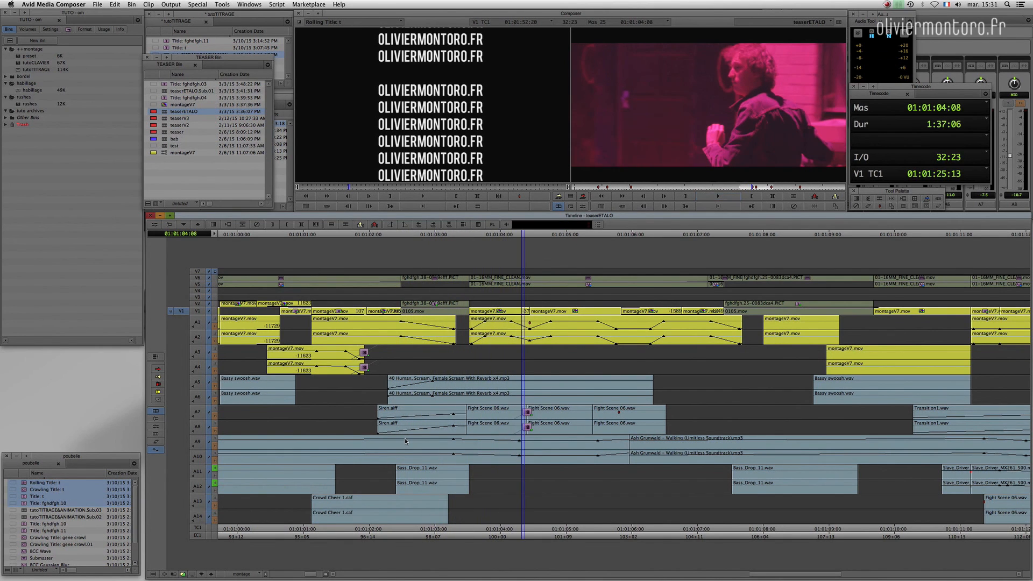
{"action": "left_click_drag", "start_coordinate": [444, 391], "coordinate": [439, 401]}
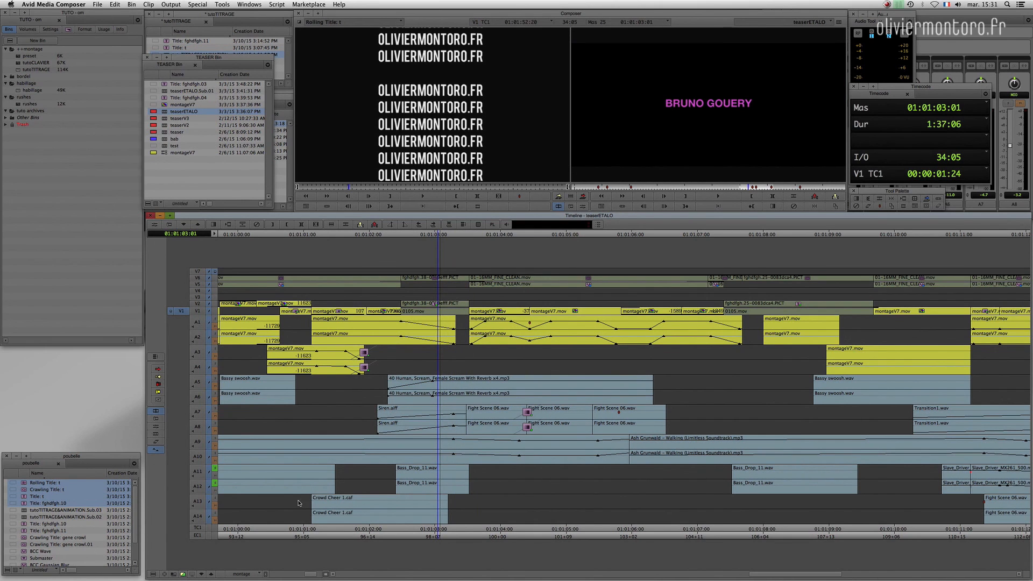
Locate the second actor-name title near 01:01:08:10 and scrub through it to 01:01:07:19
{"action": "left_click", "coordinate": [790, 352]}
{"action": "key", "text": "Up"}
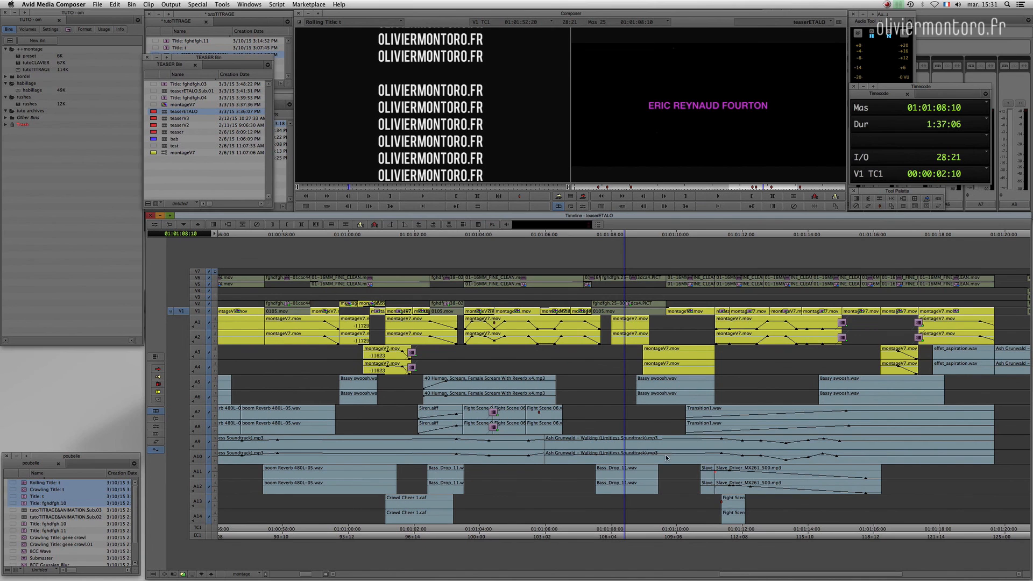
{"action": "left_click_drag", "start_coordinate": [611, 479], "coordinate": [604, 477]}
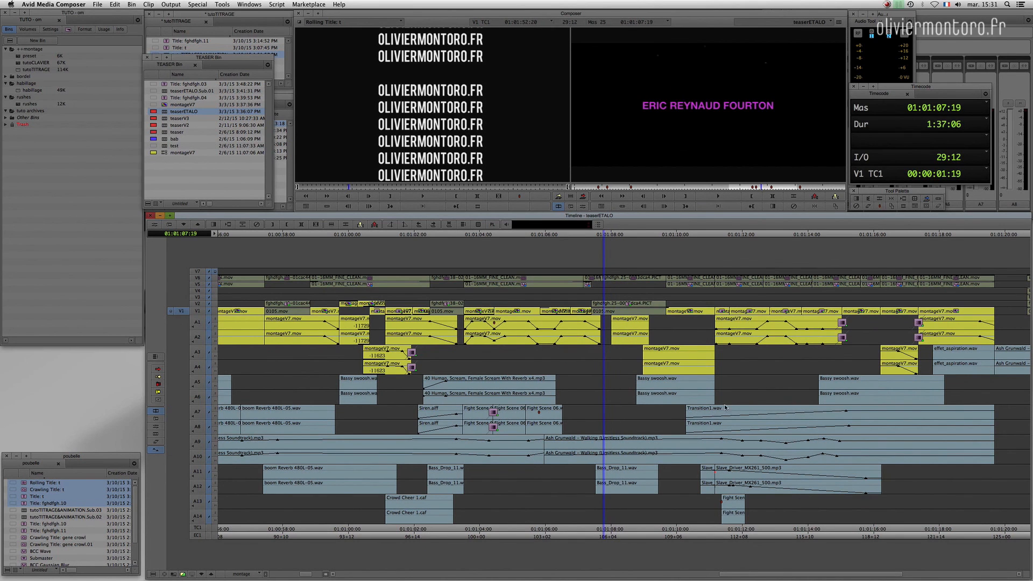
Solo A5 and A6 as well, and play Bassy swoosh.wav from 01:01:08:18 to 01:01:12:14
{"action": "left_click", "coordinate": [787, 382]}
{"action": "key", "text": "Down"}
{"action": "key", "text": "Up"}
{"action": "left_click_drag", "start_coordinate": [767, 407], "coordinate": [454, 398]}
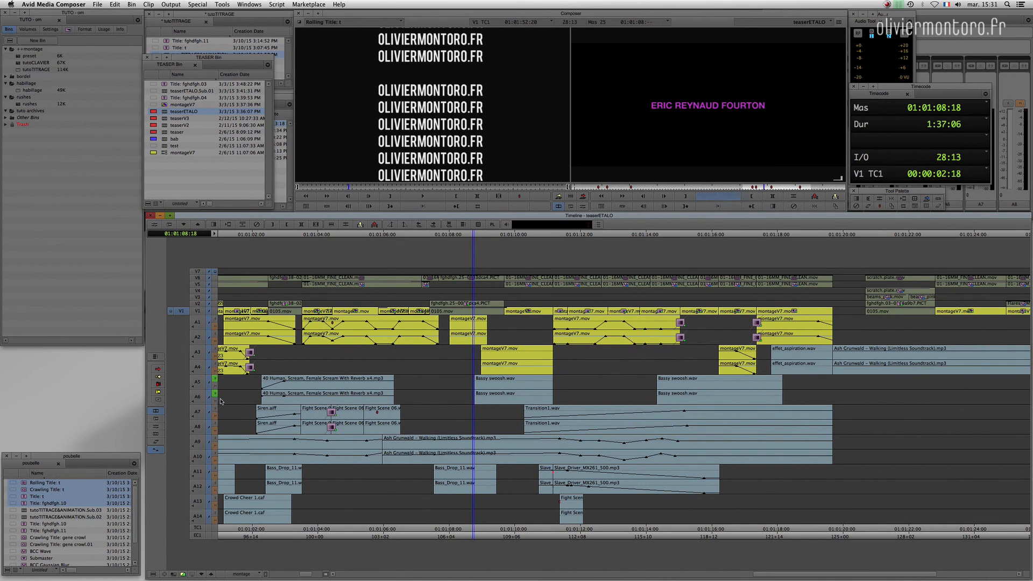
{"action": "key", "text": "space"}
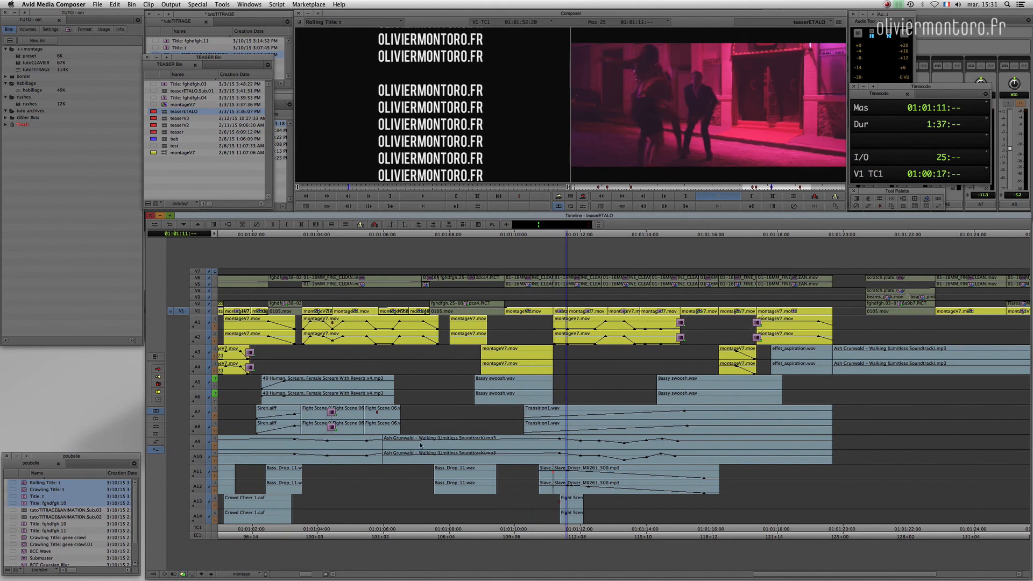
{"action": "key", "text": "space"}
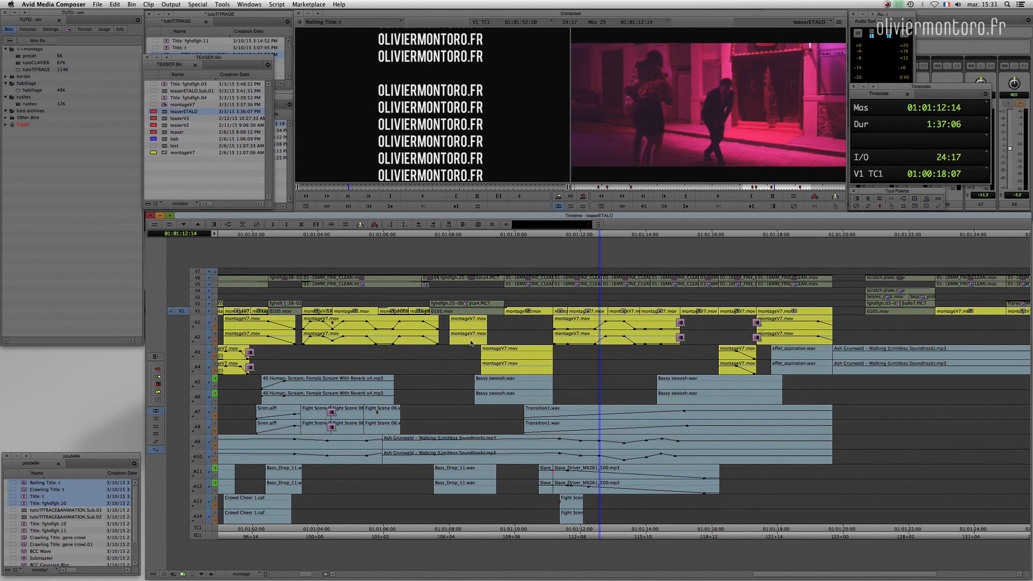
Play the second name title from 01:01:07:07 with A5, A6, A11 and A12 soloed, and replay it from 01:01:08:20
{"action": "left_click", "coordinate": [425, 365]}
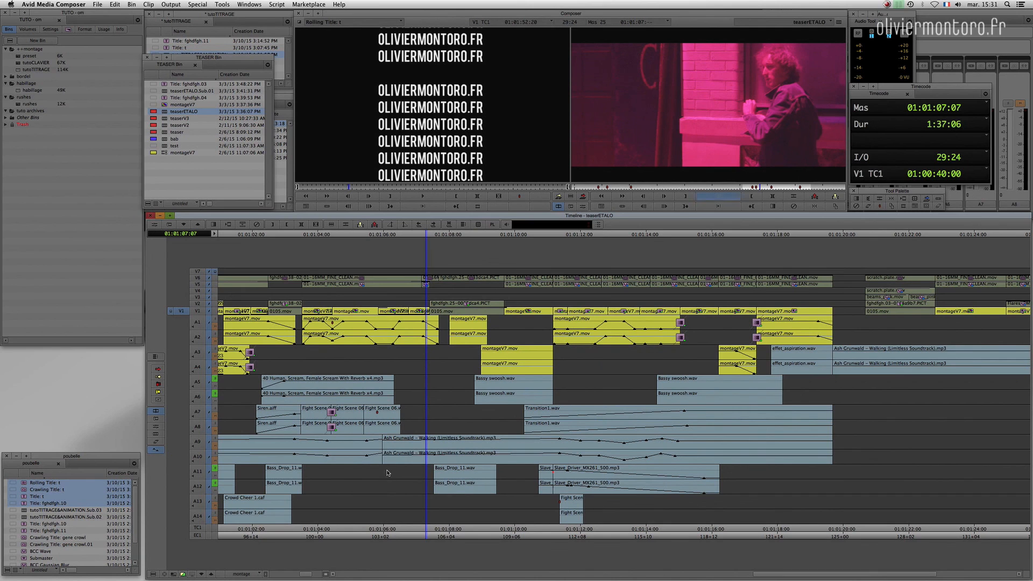
{"action": "key", "text": "space"}
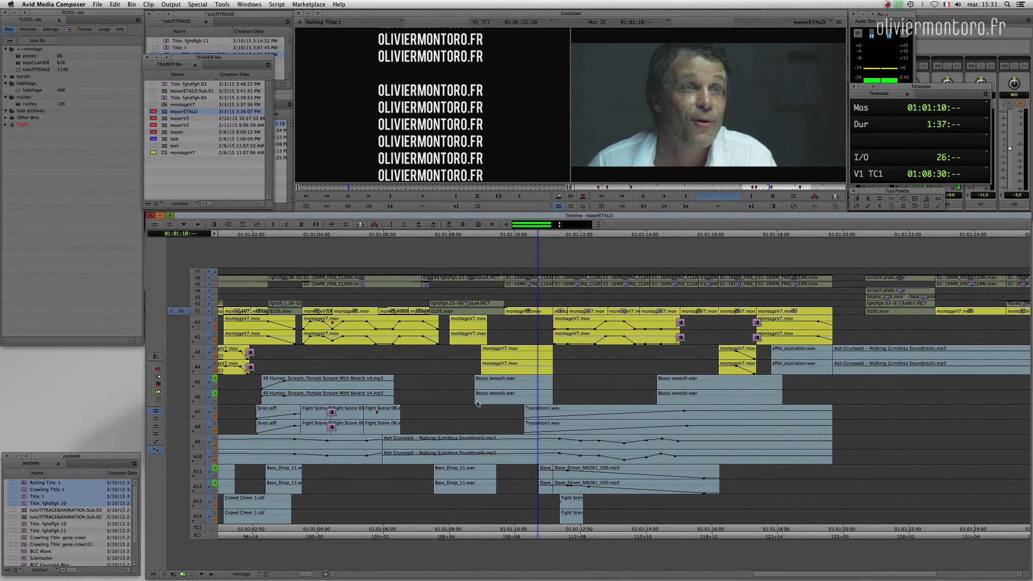
{"action": "left_click_drag", "start_coordinate": [482, 405], "coordinate": [464, 397]}
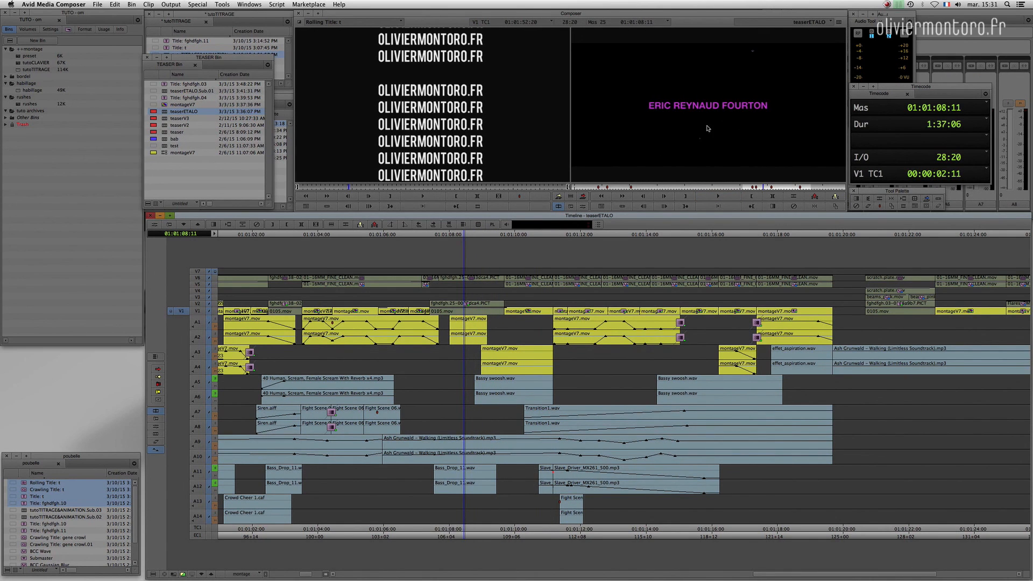
{"action": "left_click_drag", "start_coordinate": [474, 310], "coordinate": [477, 310]}
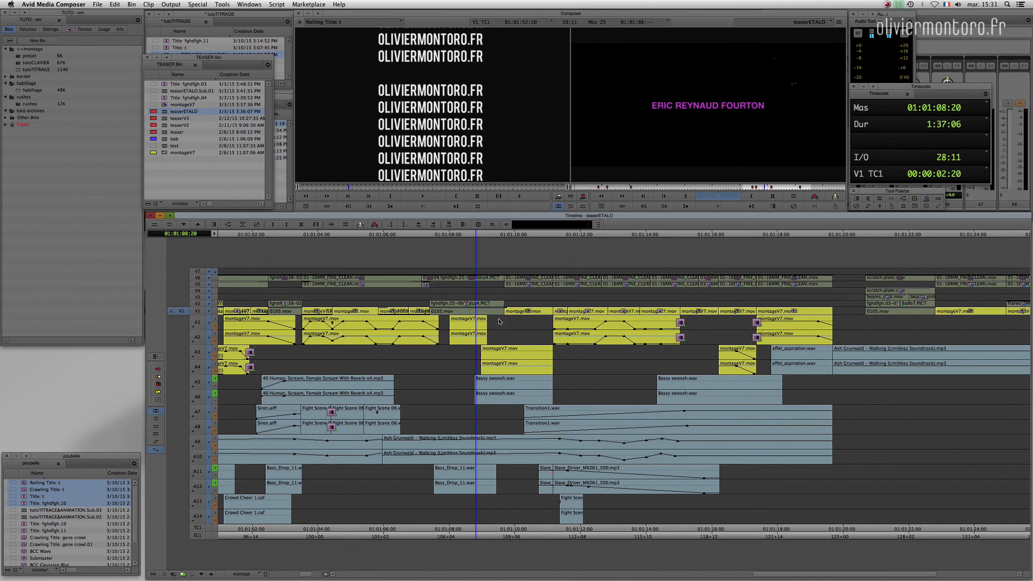
{"action": "key", "text": "space"}
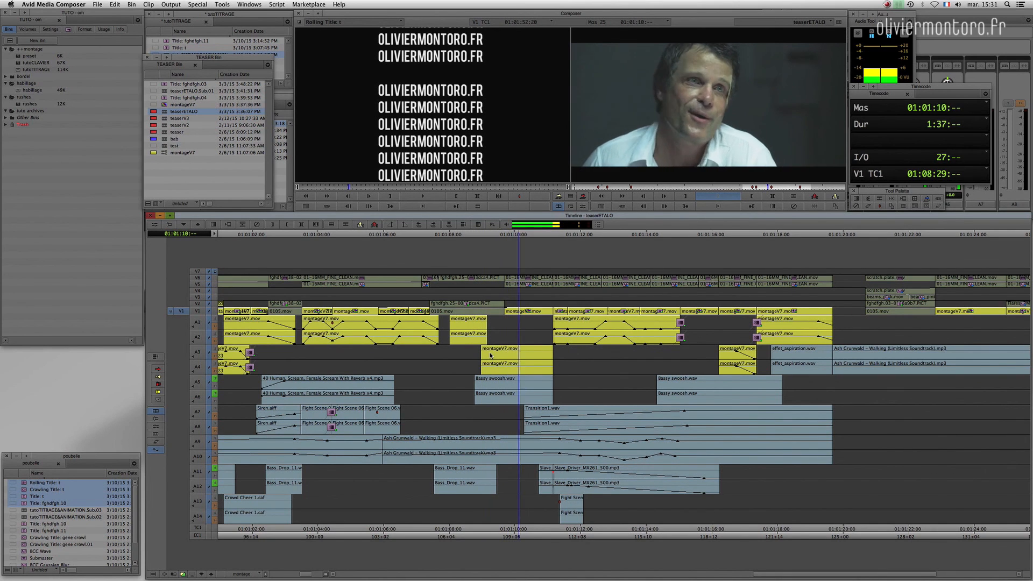
{"action": "key", "text": "space"}
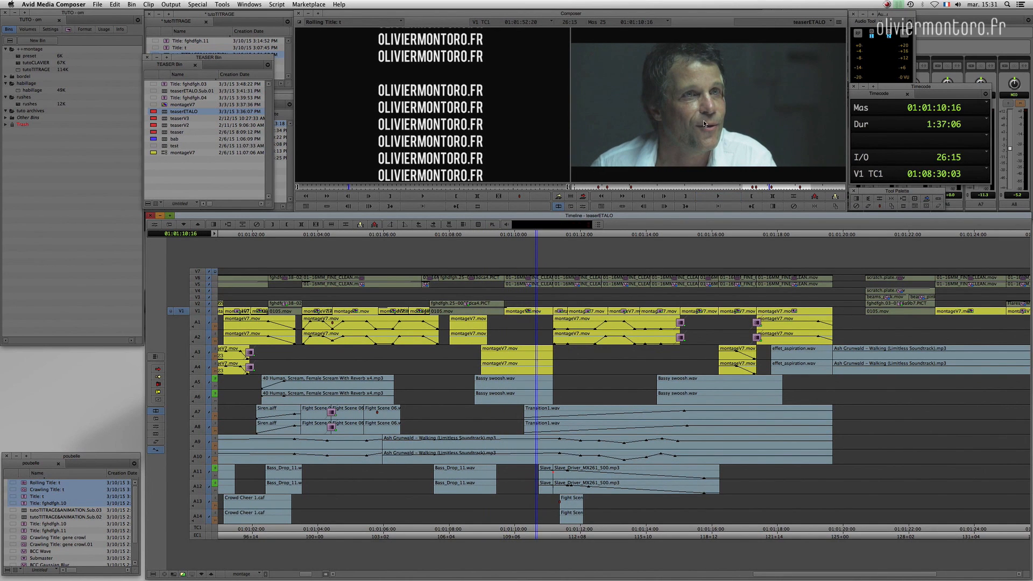
Replay the second name title through to about 01:01:12, and return to the tutoTITRAGE&ANIMATION sequence, scrubbing to 01:00:52:02
{"action": "left_click_drag", "start_coordinate": [500, 330], "coordinate": [423, 400]}
{"action": "key", "text": "space"}
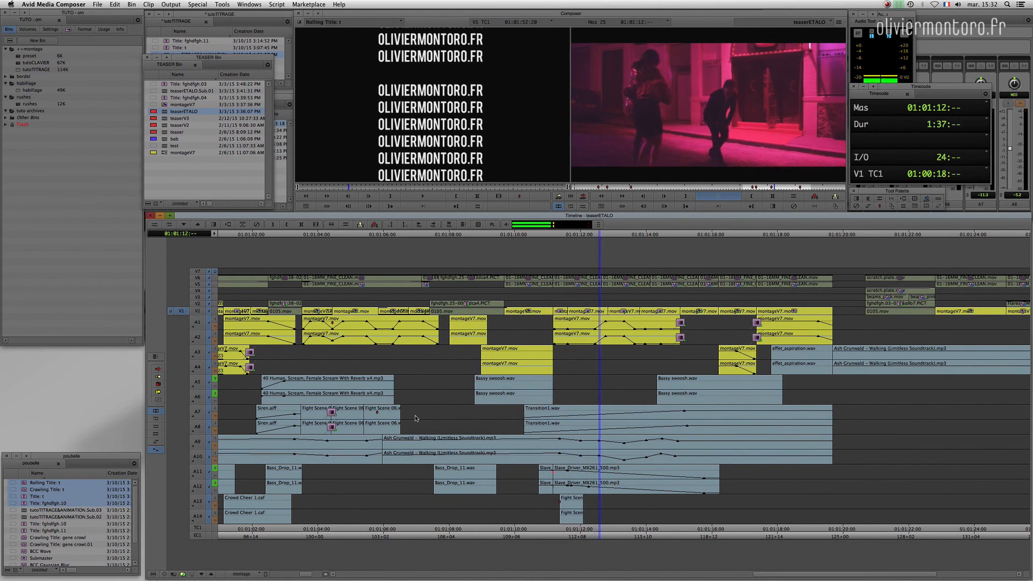
{"action": "key", "text": "space"}
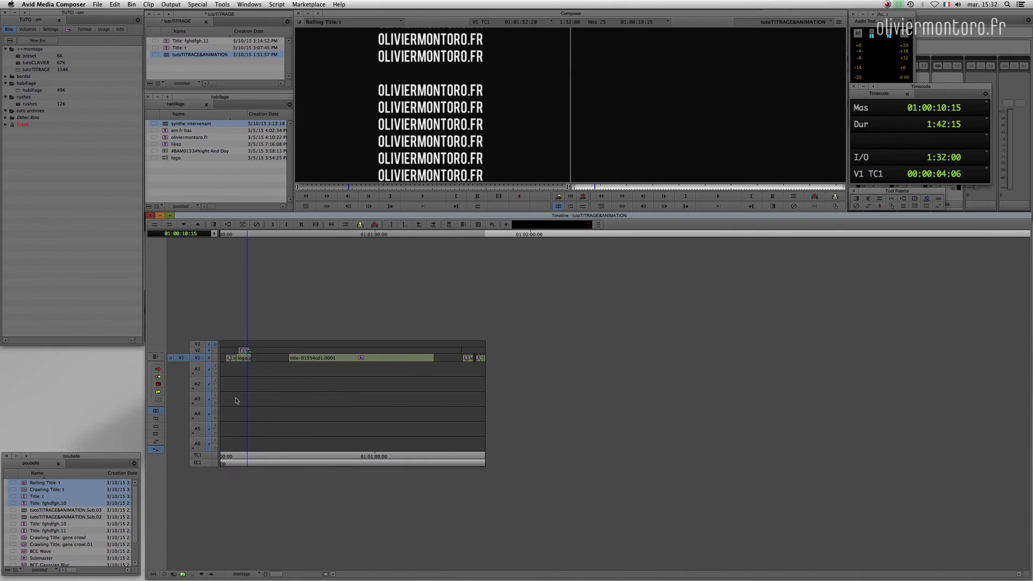
{"action": "left_click_drag", "start_coordinate": [248, 400], "coordinate": [331, 449]}
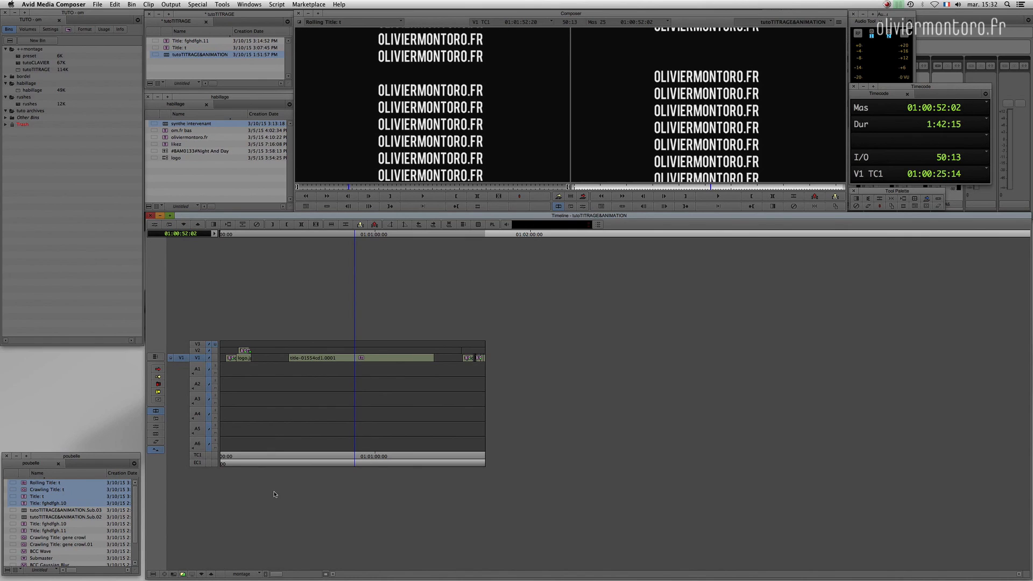